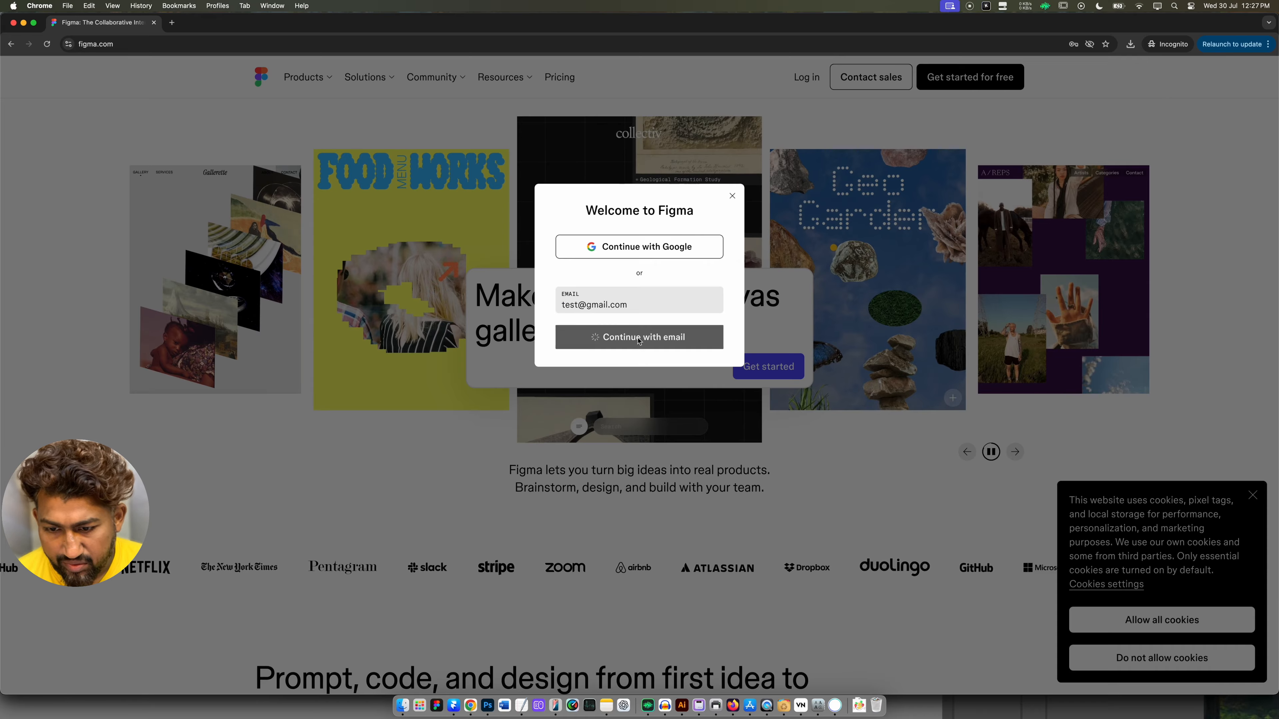
Close the Figma sign-up dialog, search the web for "download figma" and open the official Figma downloads page.
{"action": "left_click", "coordinate": [628, 306]}
{"action": "left_click", "coordinate": [477, 88]}
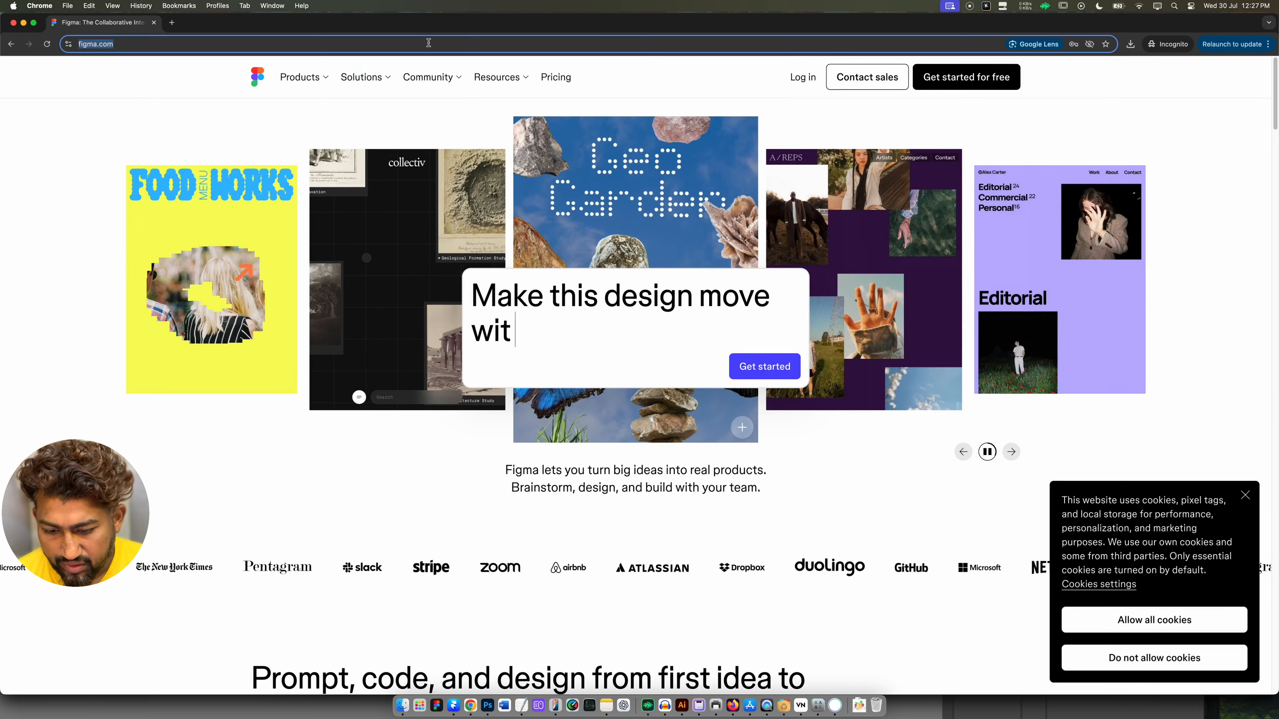
{"action": "left_click", "coordinate": [429, 44]}
{"action": "type", "text": "download figma"}
{"action": "key", "text": "Return"}
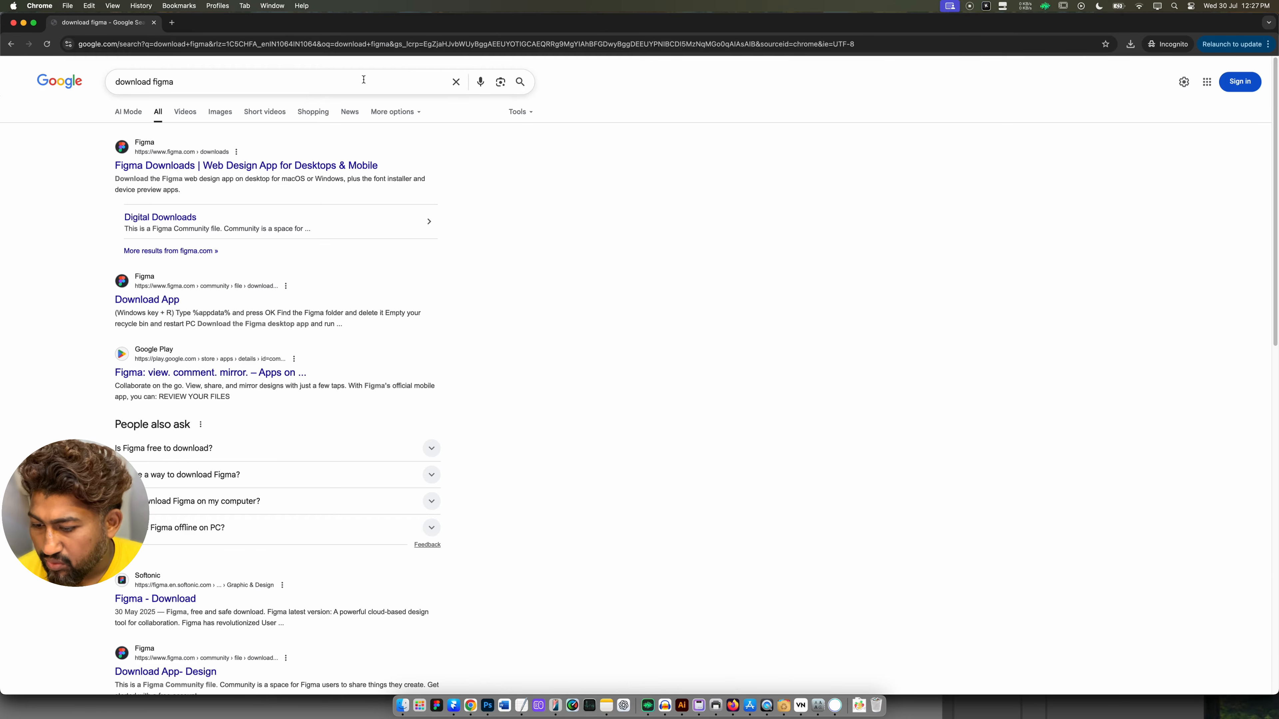
{"action": "left_click", "coordinate": [244, 167]}
{"action": "scroll", "coordinate": [342, 546], "scroll_direction": "down", "scroll_amount": 2}
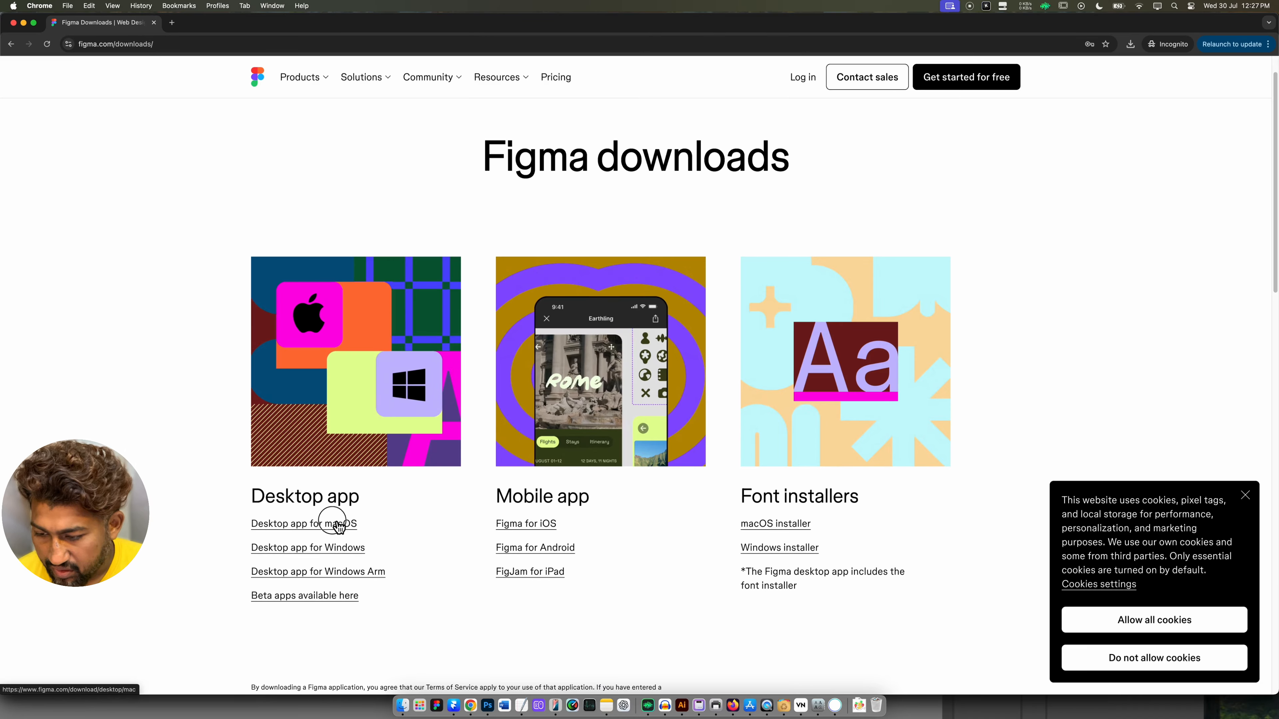
Choose the desktop app for macOS and switch to the Figma desktop app.
{"action": "left_click", "coordinate": [333, 524]}
{"action": "left_click", "coordinate": [844, 519]}
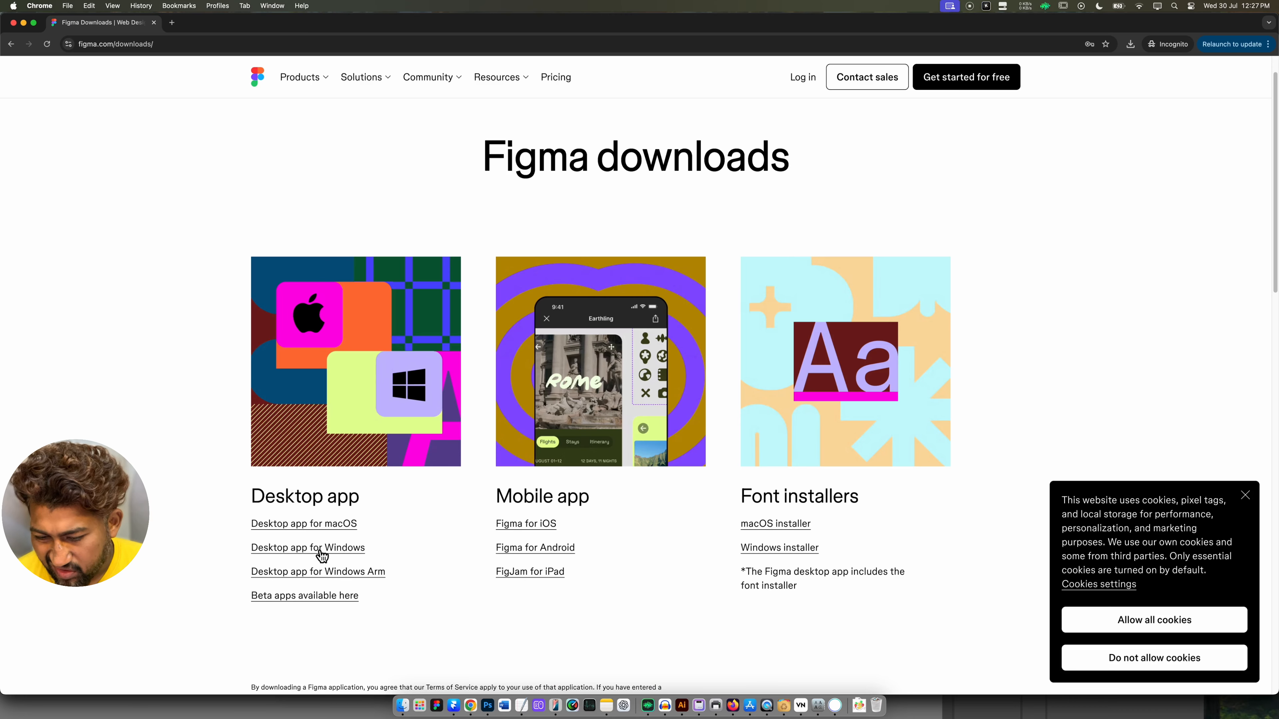
{"action": "left_click", "coordinate": [438, 695]}
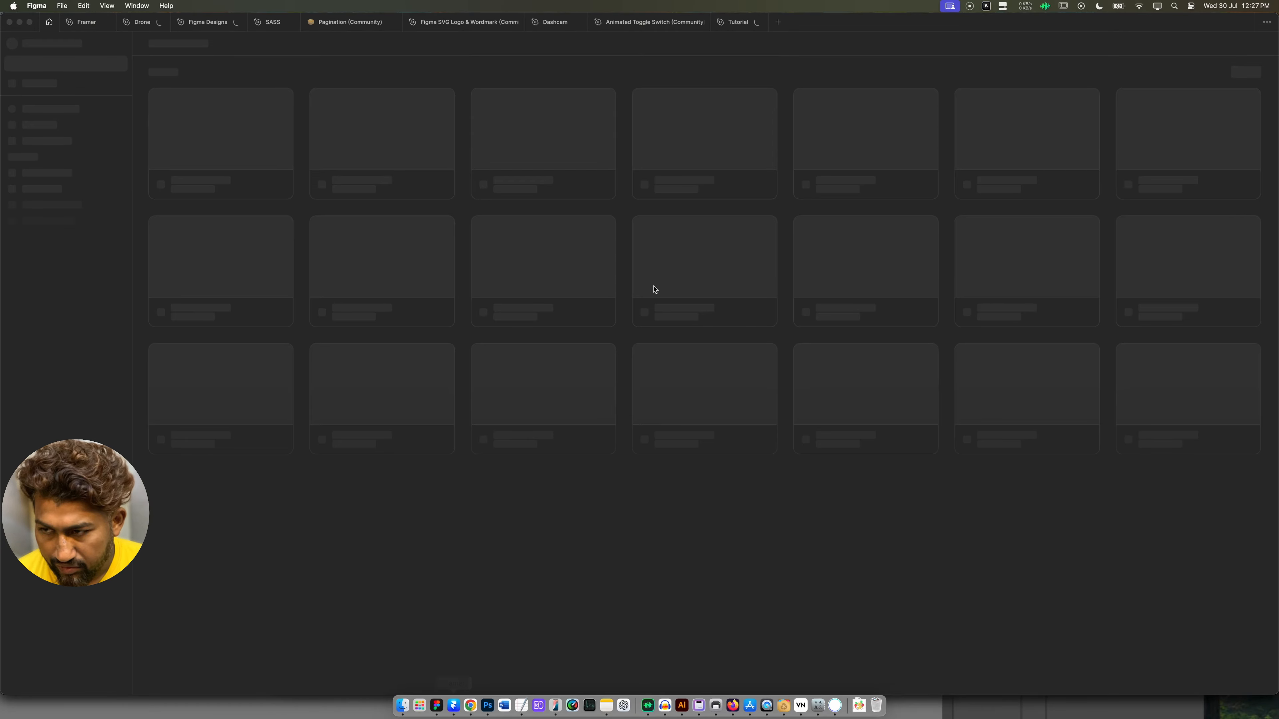
{"action": "left_click", "coordinate": [62, 5]}
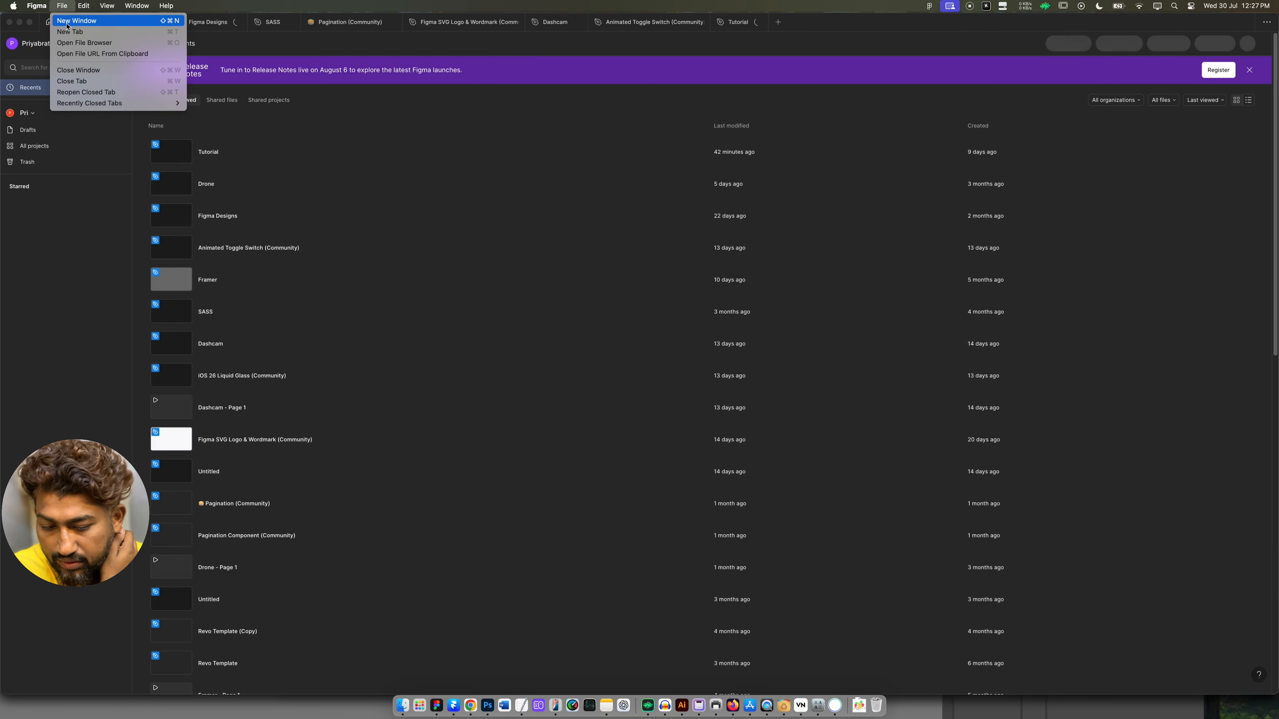
{"action": "left_click", "coordinate": [66, 21]}
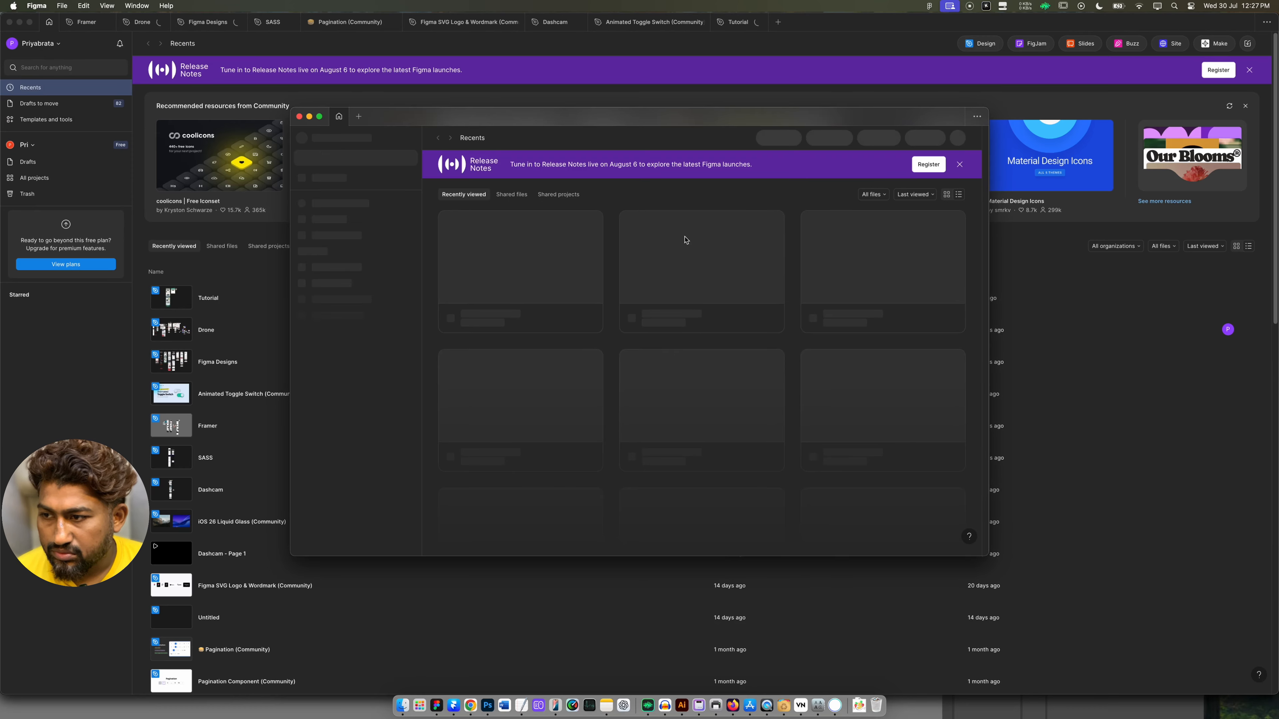
{"action": "left_click", "coordinate": [300, 116]}
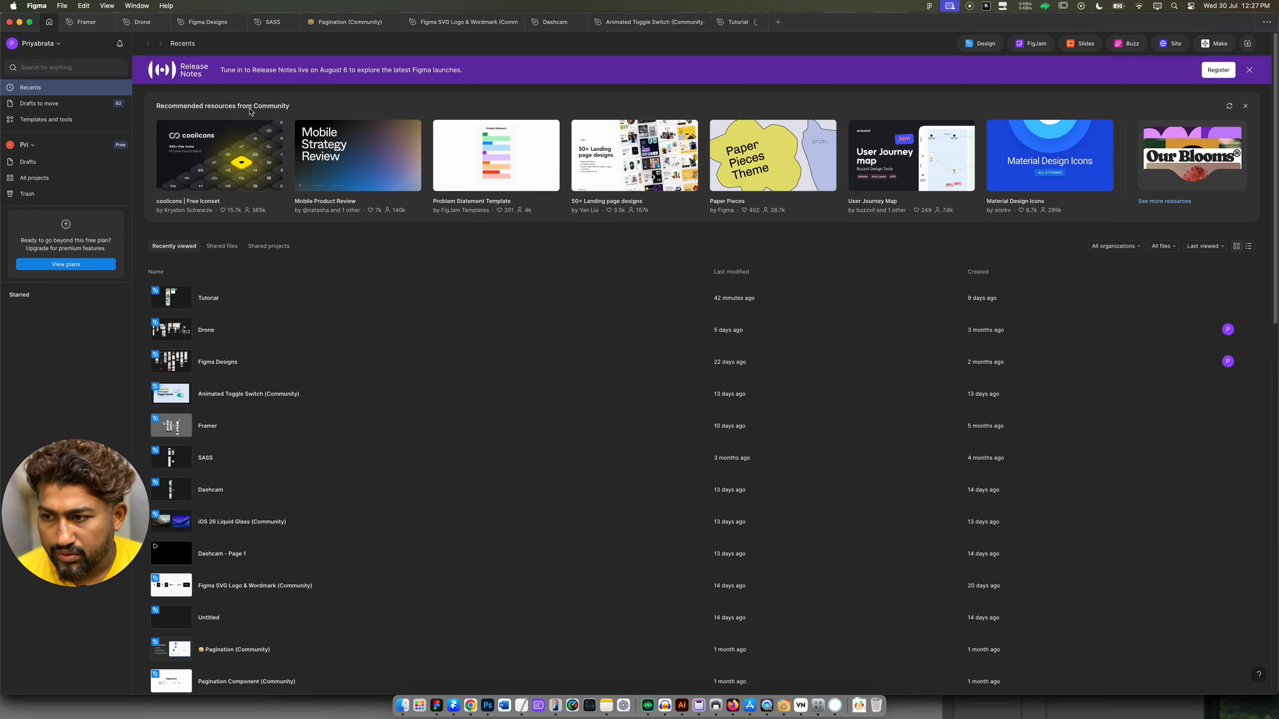
Create a new design file in a new tab.
{"action": "left_click", "coordinate": [62, 6]}
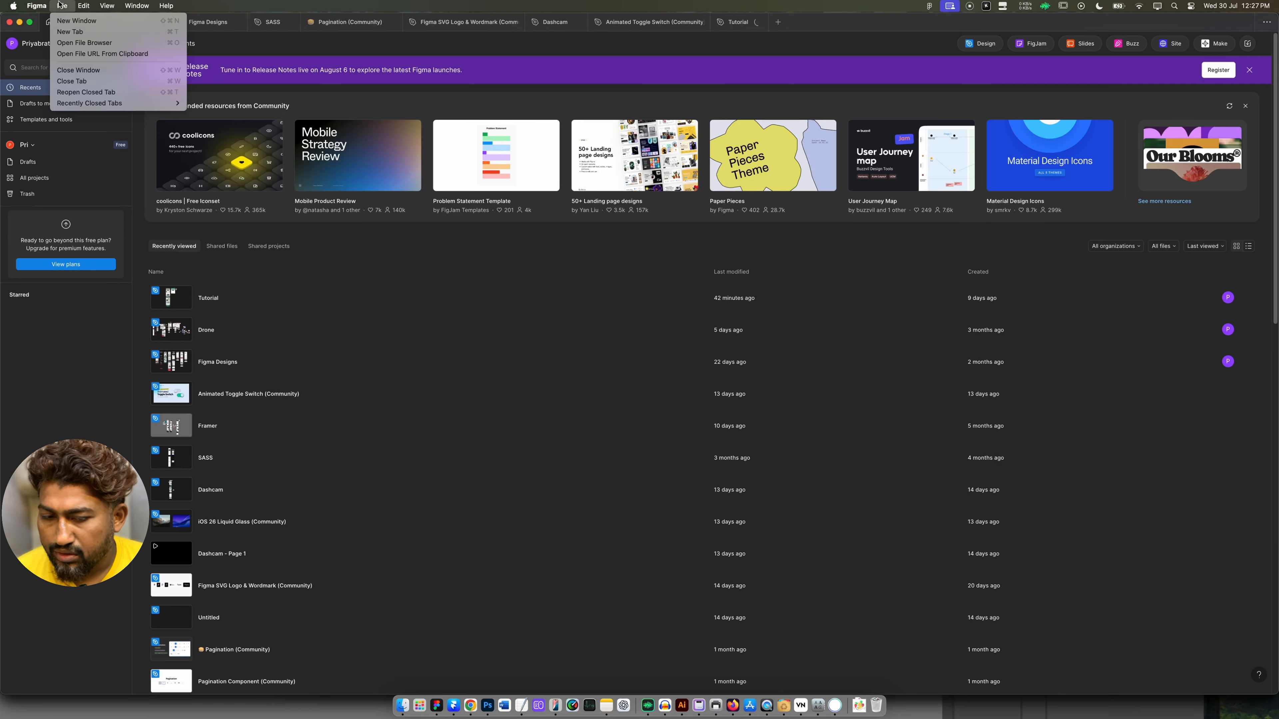
{"action": "left_click", "coordinate": [70, 31]}
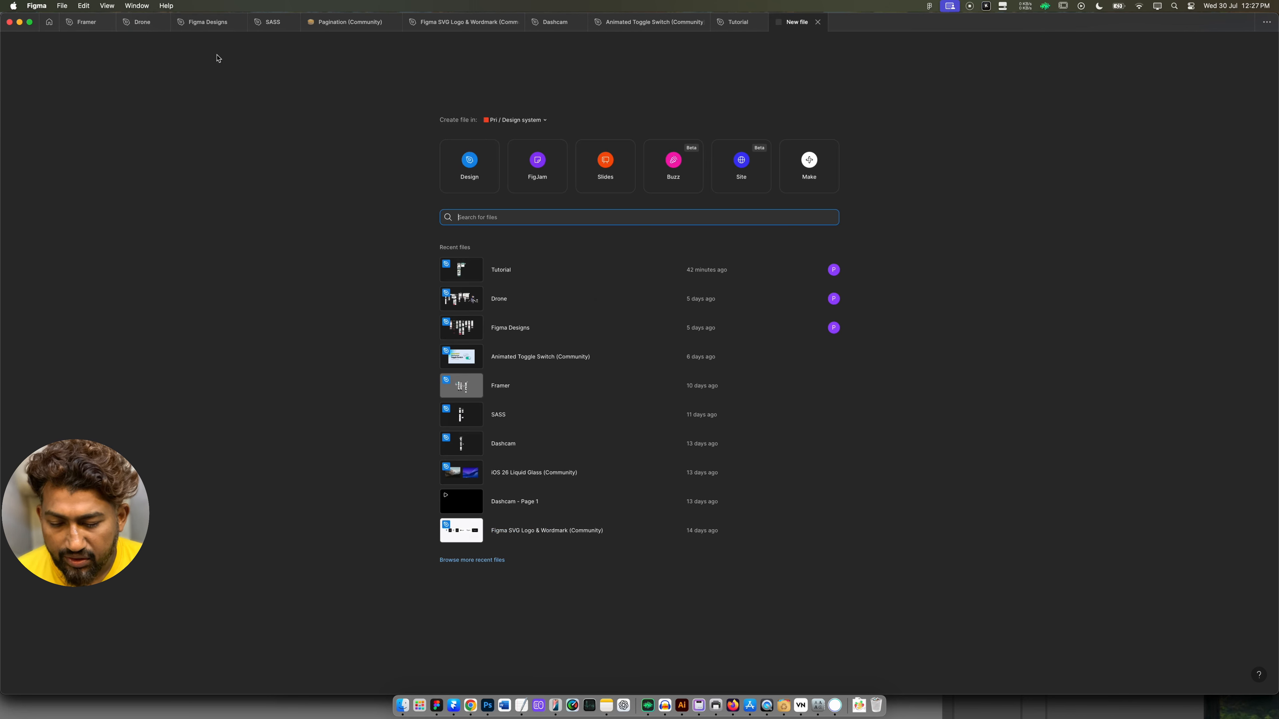
{"action": "left_click", "coordinate": [467, 161]}
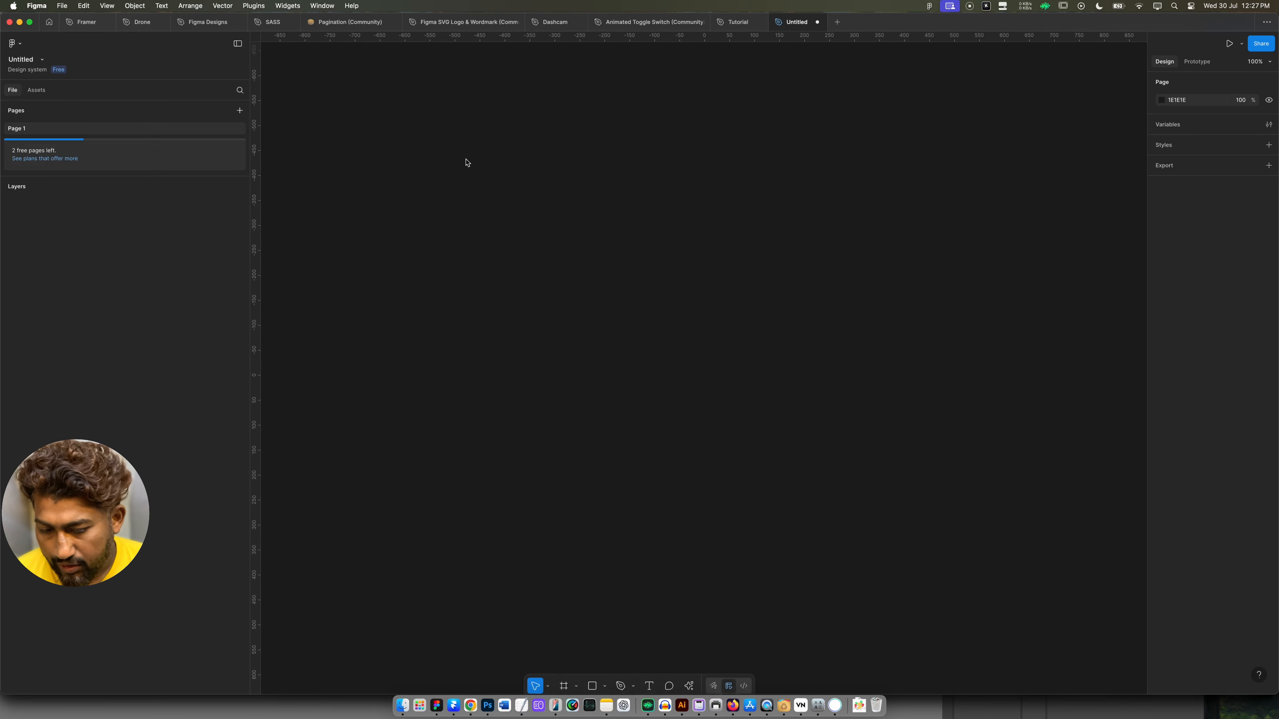
Try drawing custom frames freehand on the empty canvas, the second about 459 × 370, and undo each one.
{"action": "key", "text": "f"}
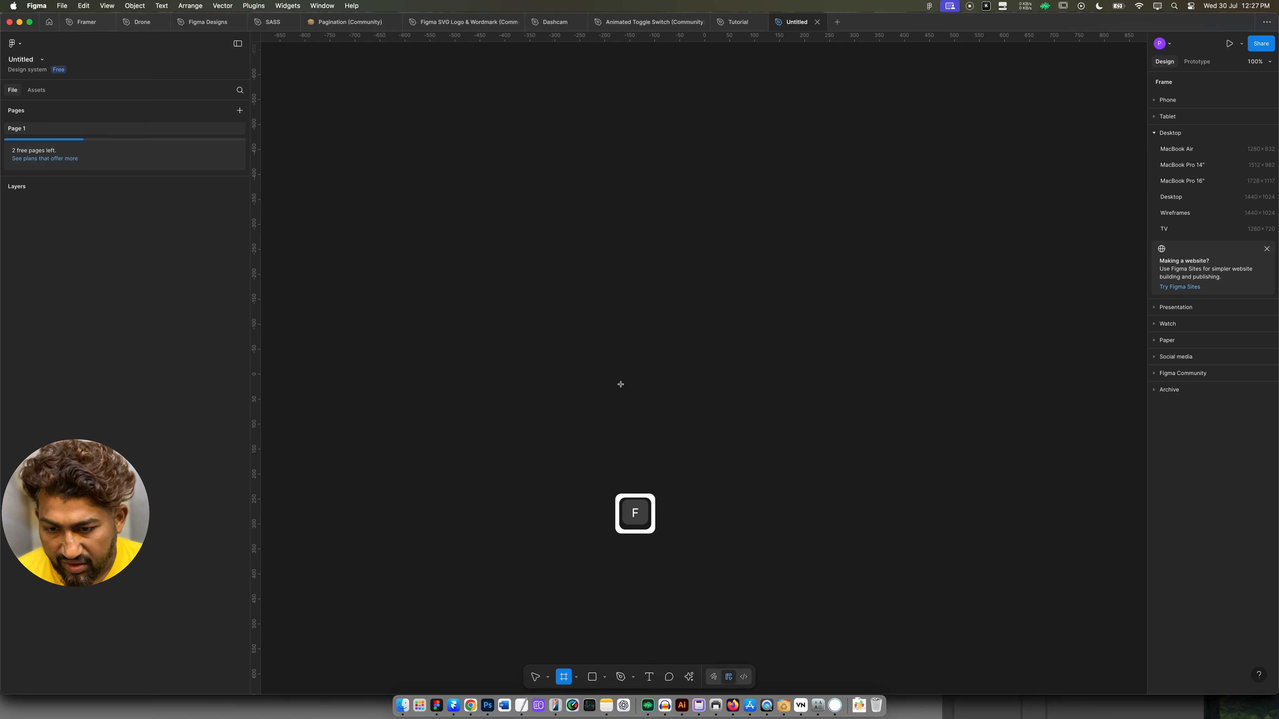
{"action": "left_click_drag", "start_coordinate": [545, 257], "coordinate": [716, 446]}
{"action": "key", "text": "super+z"}
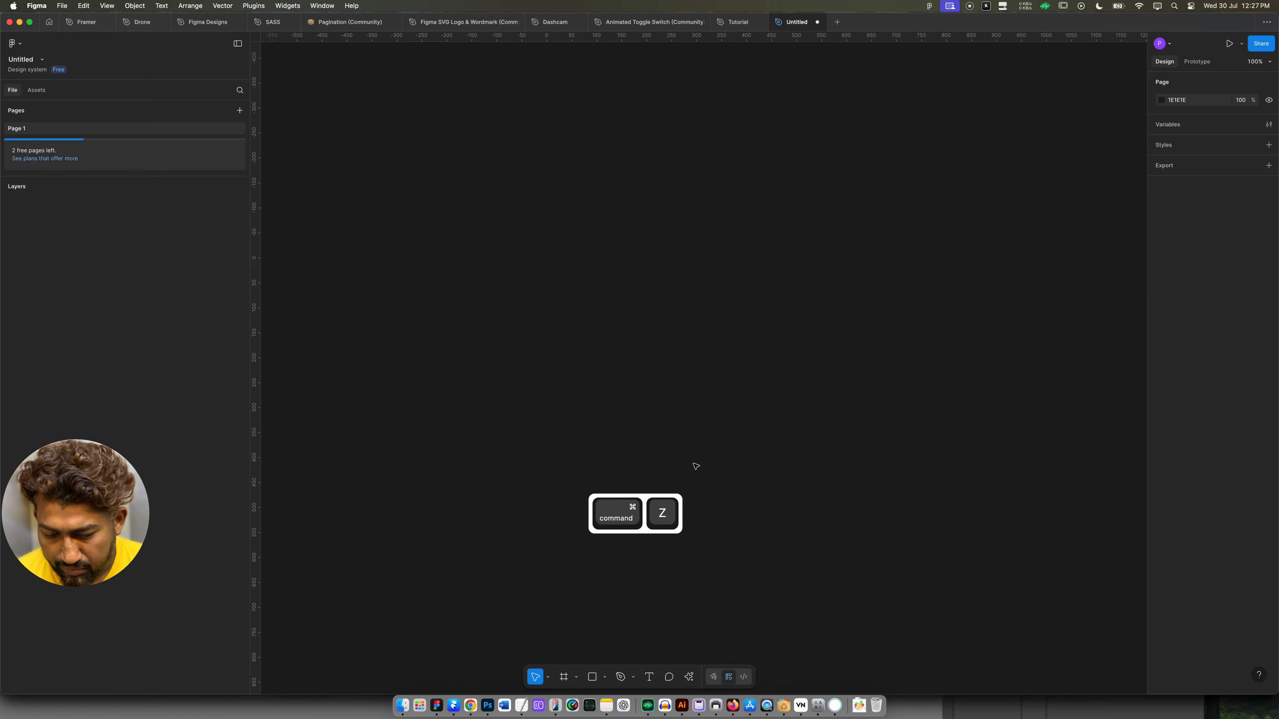
{"action": "left_click", "coordinate": [576, 684]}
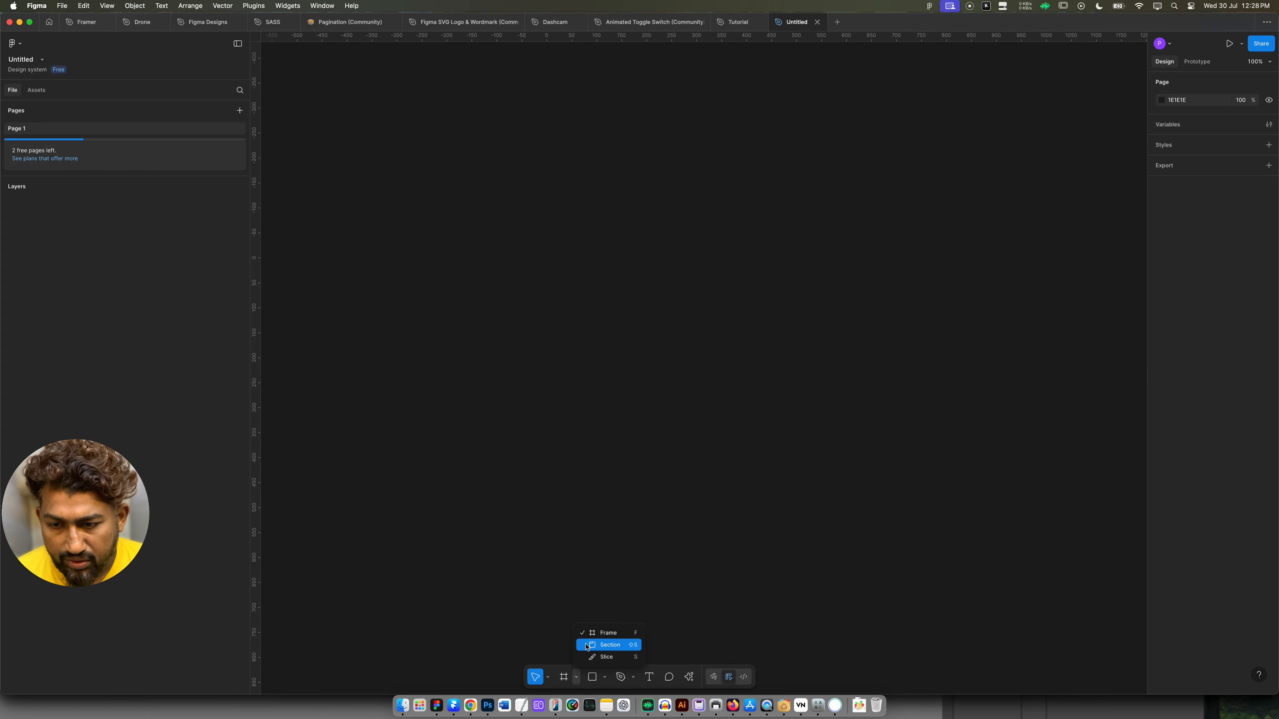
{"action": "left_click", "coordinate": [604, 631]}
{"action": "left_click_drag", "start_coordinate": [463, 206], "coordinate": [693, 391]}
{"action": "key", "text": "super+z"}
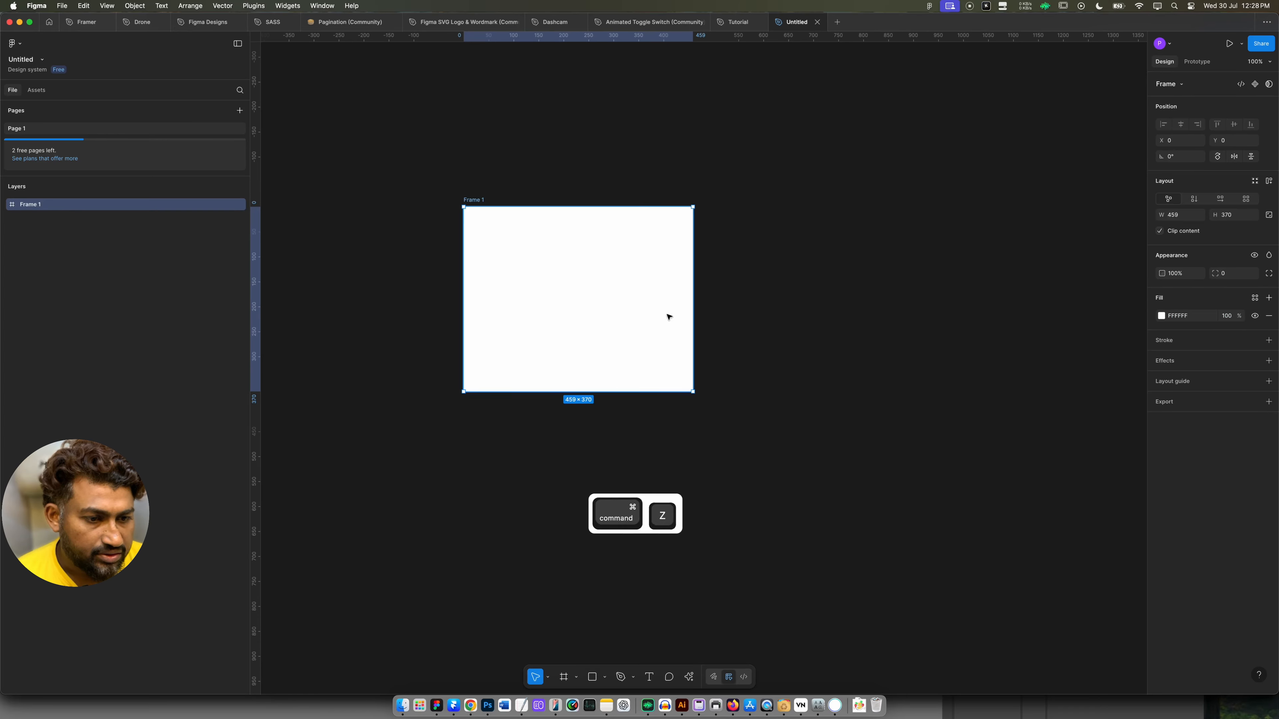
Start the Frame tool and examine the preset frame sizes in the presentation, paper, social media, archive and phone categories.
{"action": "left_click", "coordinate": [576, 678]}
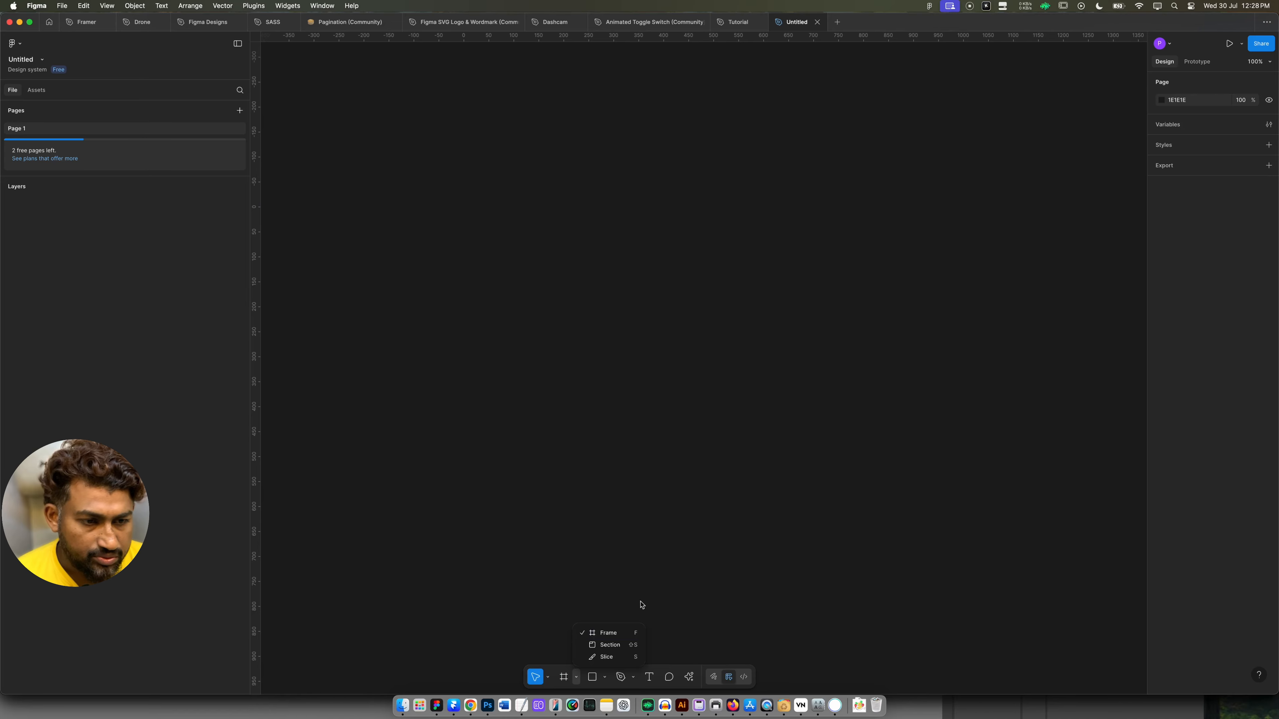
{"action": "left_click", "coordinate": [611, 633]}
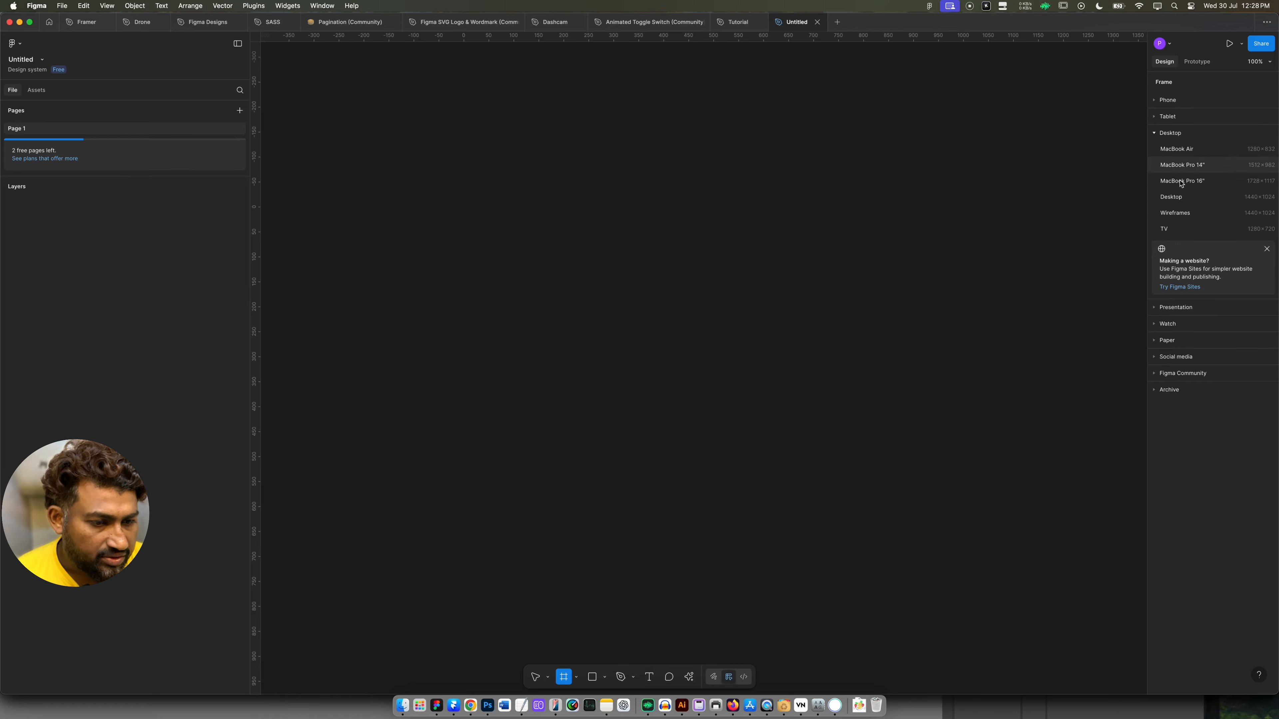
{"action": "left_click", "coordinate": [1267, 250]}
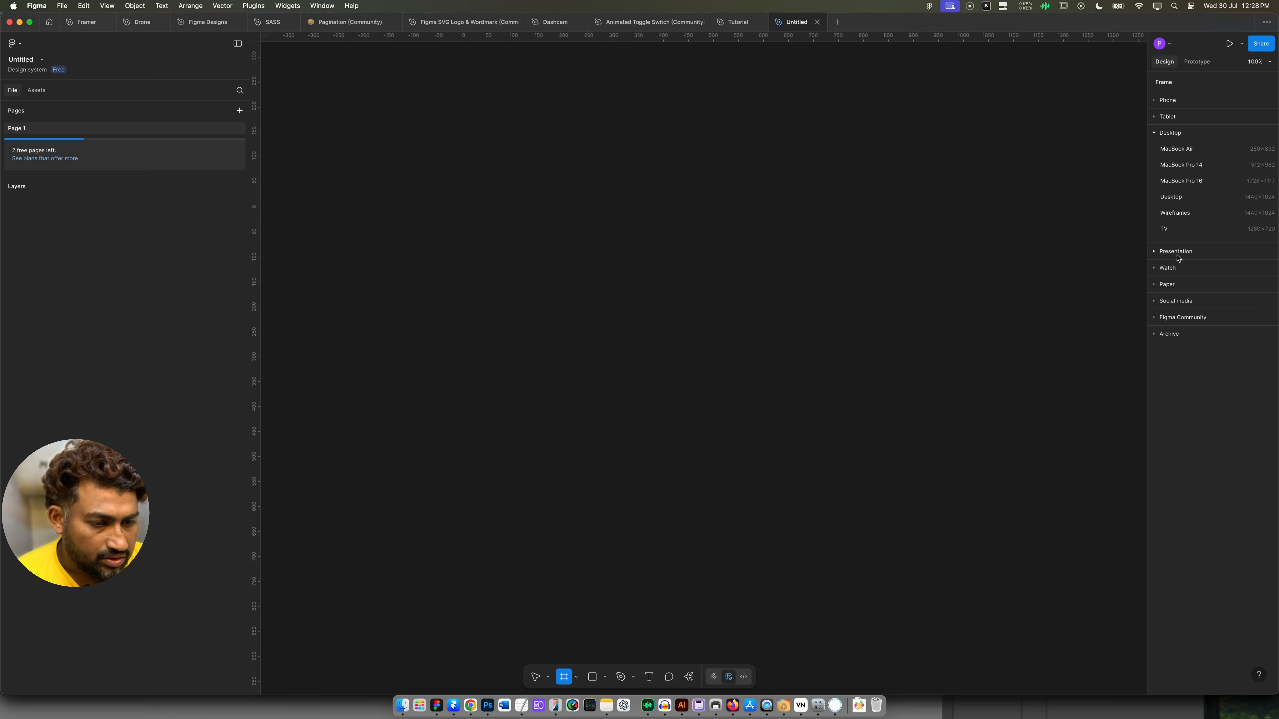
{"action": "left_click", "coordinate": [1159, 254]}
{"action": "left_click", "coordinate": [1155, 221]}
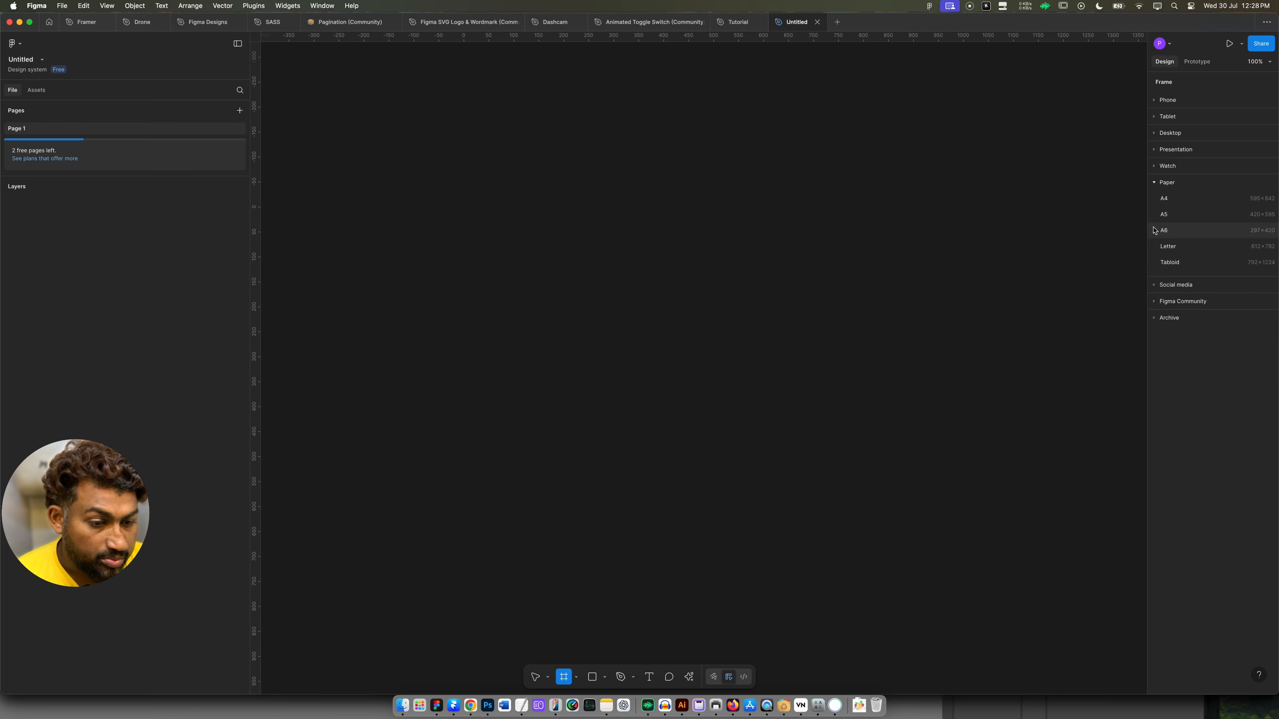
{"action": "left_click", "coordinate": [1158, 288]}
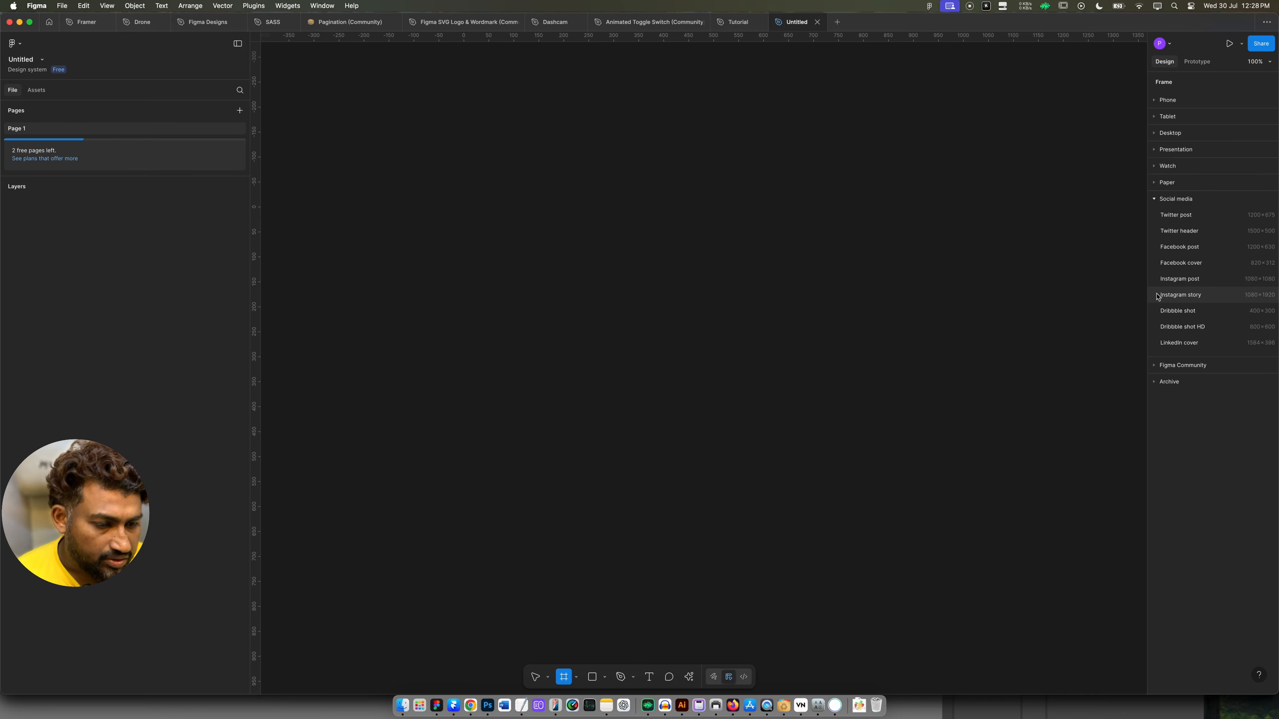
{"action": "left_click", "coordinate": [1158, 368]}
{"action": "left_click", "coordinate": [1159, 287]}
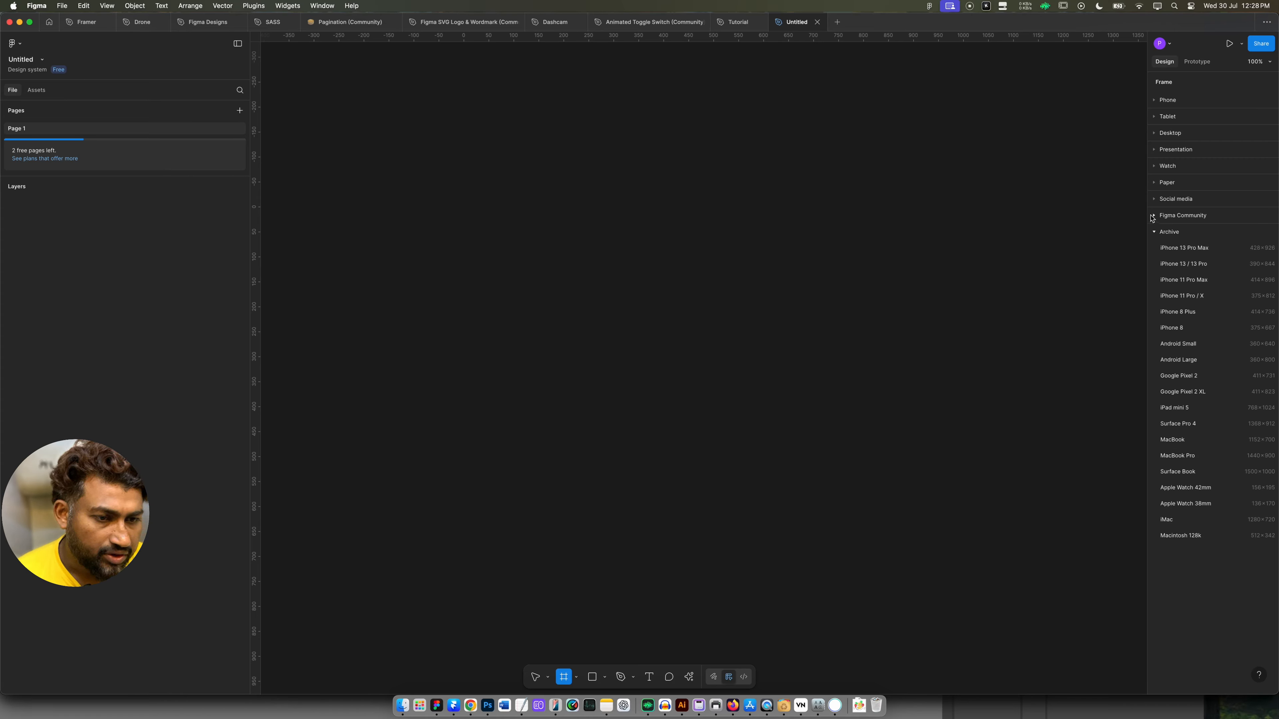
{"action": "left_click", "coordinate": [1155, 183]}
{"action": "left_click", "coordinate": [1158, 118]}
{"action": "left_click", "coordinate": [1156, 101]}
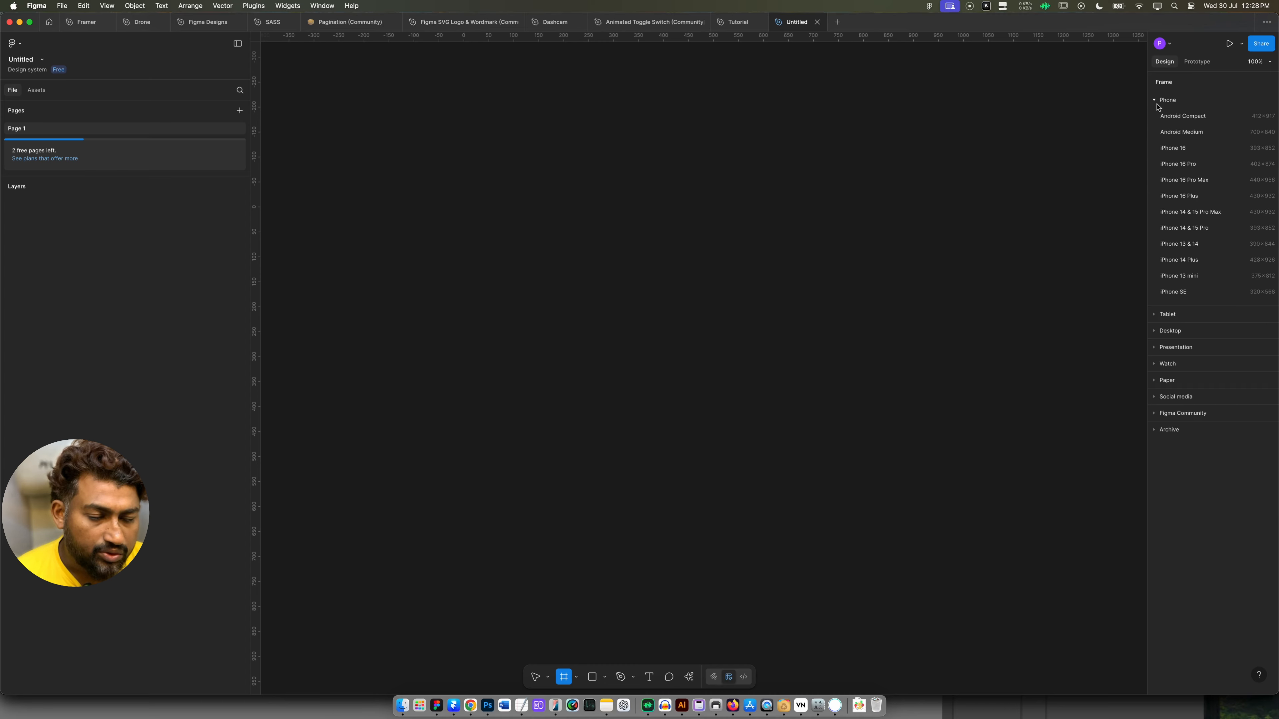
Create a frame from the MacBook Pro 14" desktop preset.
{"action": "left_click", "coordinate": [1158, 333]}
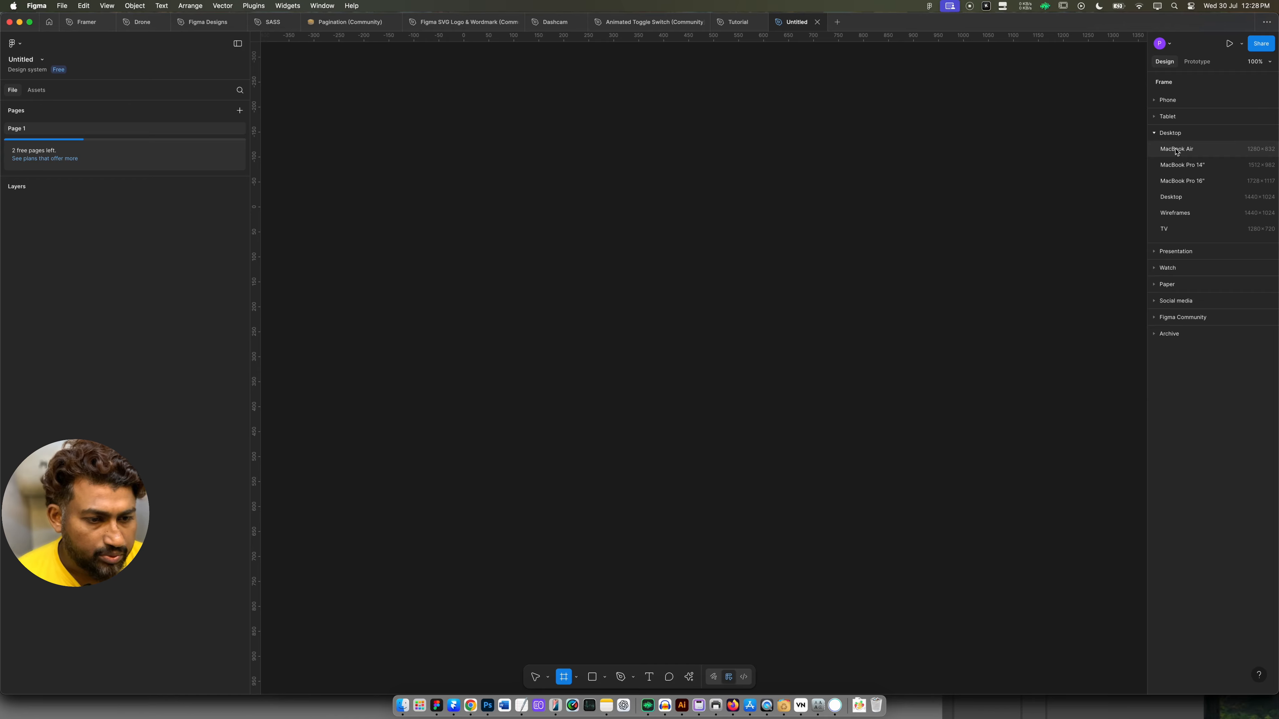
{"action": "left_click", "coordinate": [1178, 165]}
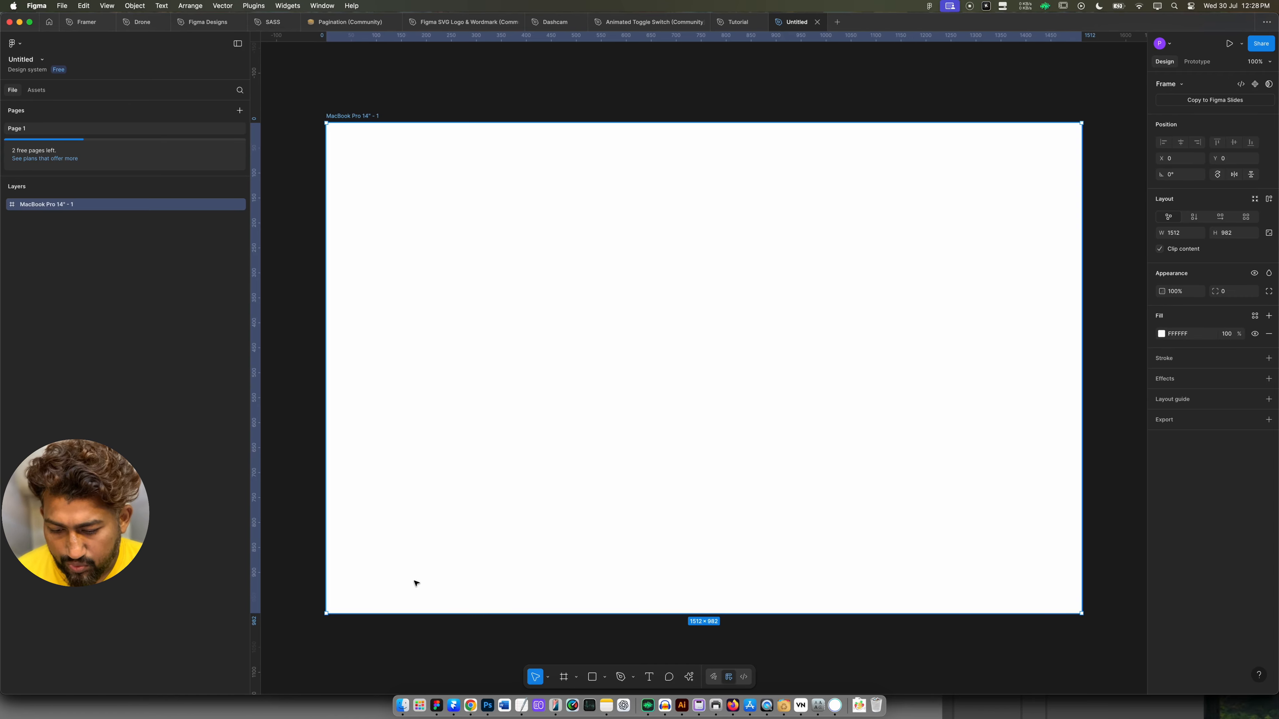
{"action": "key", "text": "v"}
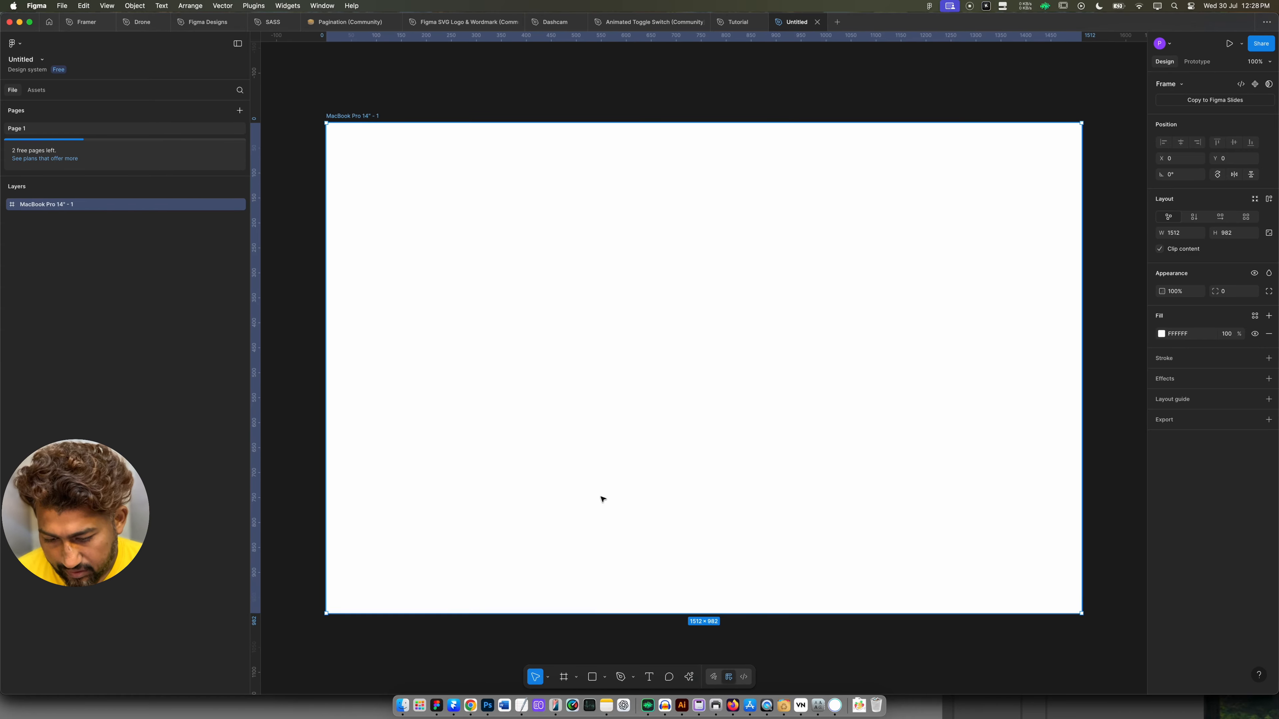
Try drawing a rectangle about 501 × 308 inside the MacBook frame and delete it.
{"action": "left_click", "coordinate": [605, 678]}
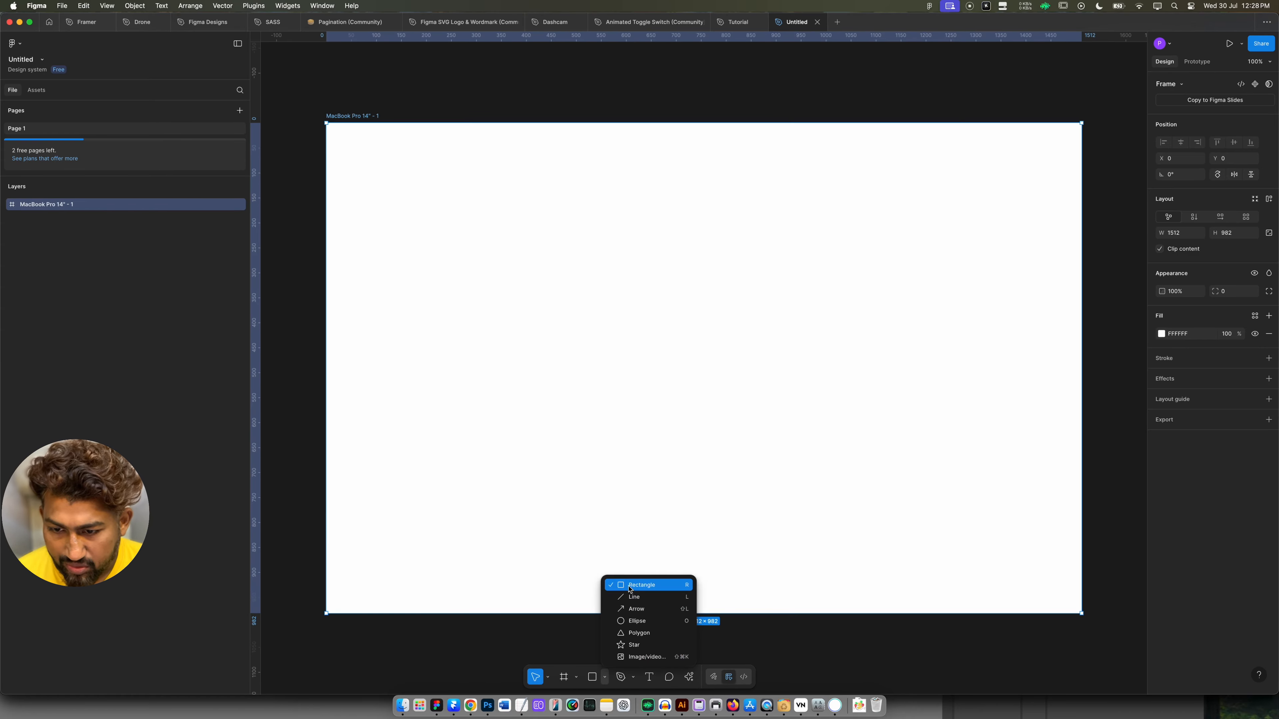
{"action": "left_click", "coordinate": [641, 585]}
{"action": "left_click_drag", "start_coordinate": [481, 241], "coordinate": [732, 395]}
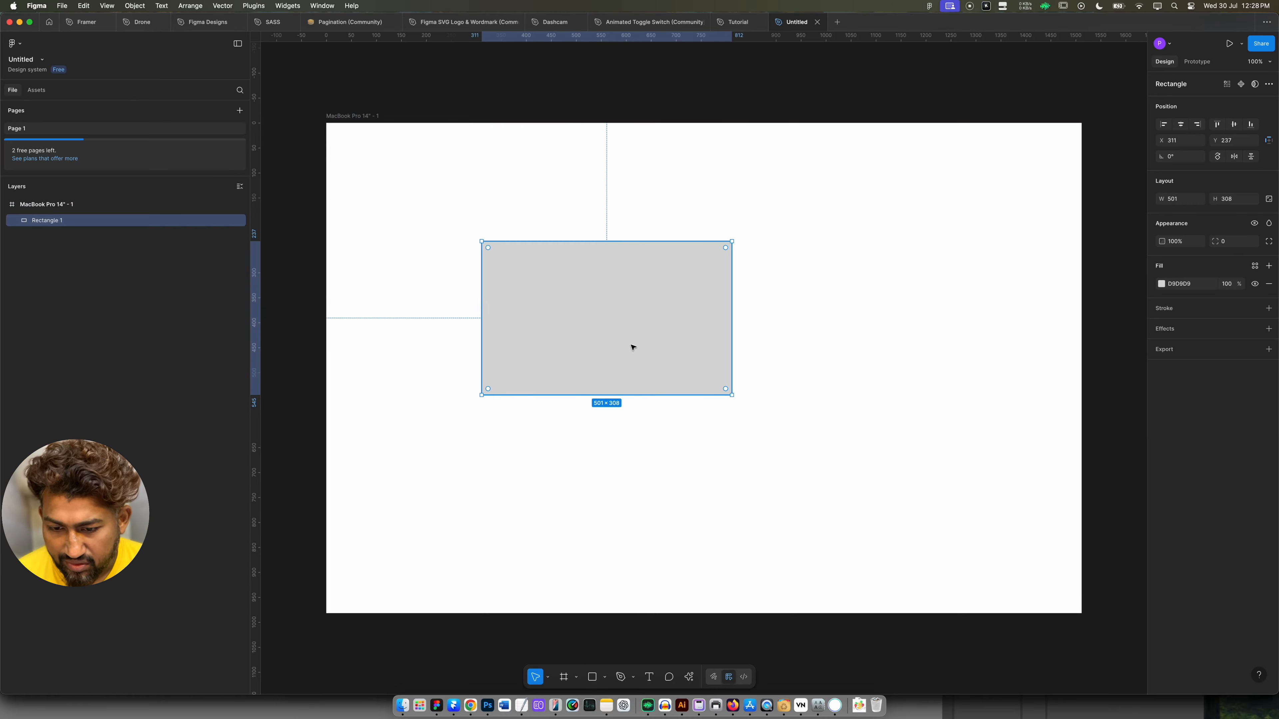
{"action": "key", "text": "v"}
{"action": "key", "text": "BackSpace"}
Try drawing a rectangle about 588 × 317, move it around within the frame, and delete it.
{"action": "key", "text": "r"}
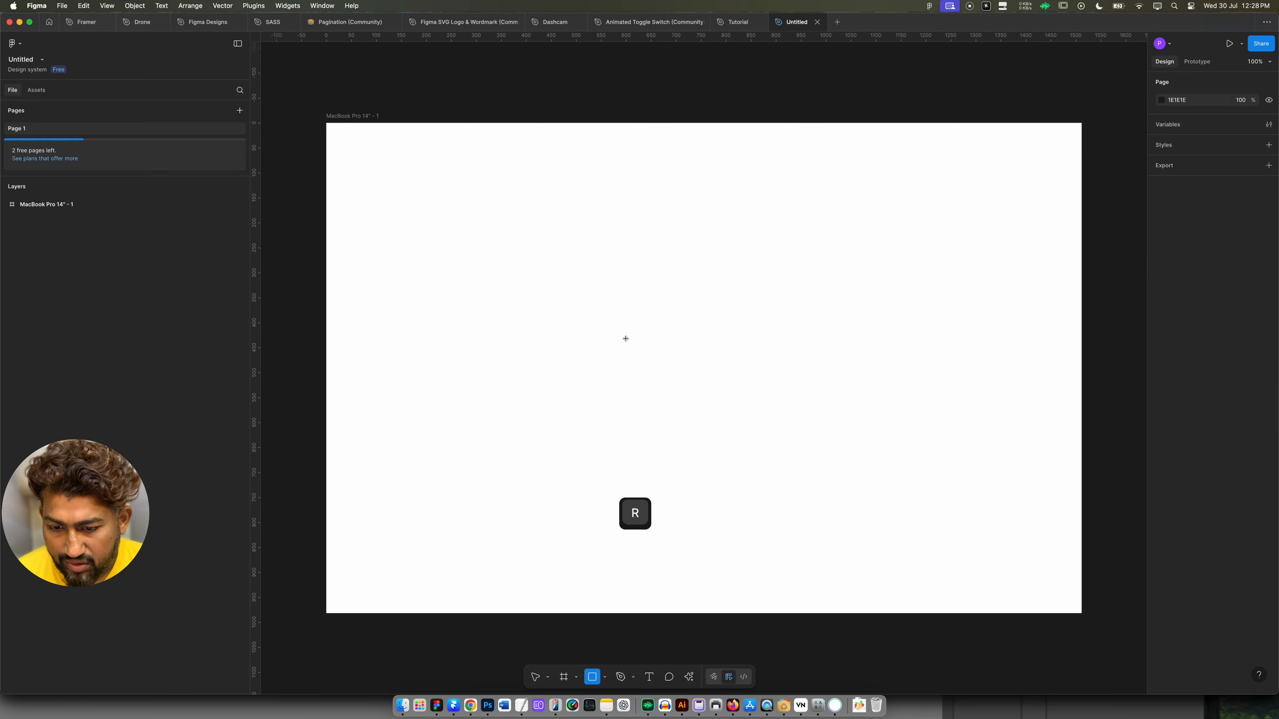
{"action": "left_click_drag", "start_coordinate": [620, 310], "coordinate": [913, 469]}
{"action": "left_click_drag", "start_coordinate": [724, 411], "coordinate": [627, 368]}
{"action": "left_click_drag", "start_coordinate": [713, 343], "coordinate": [663, 335]}
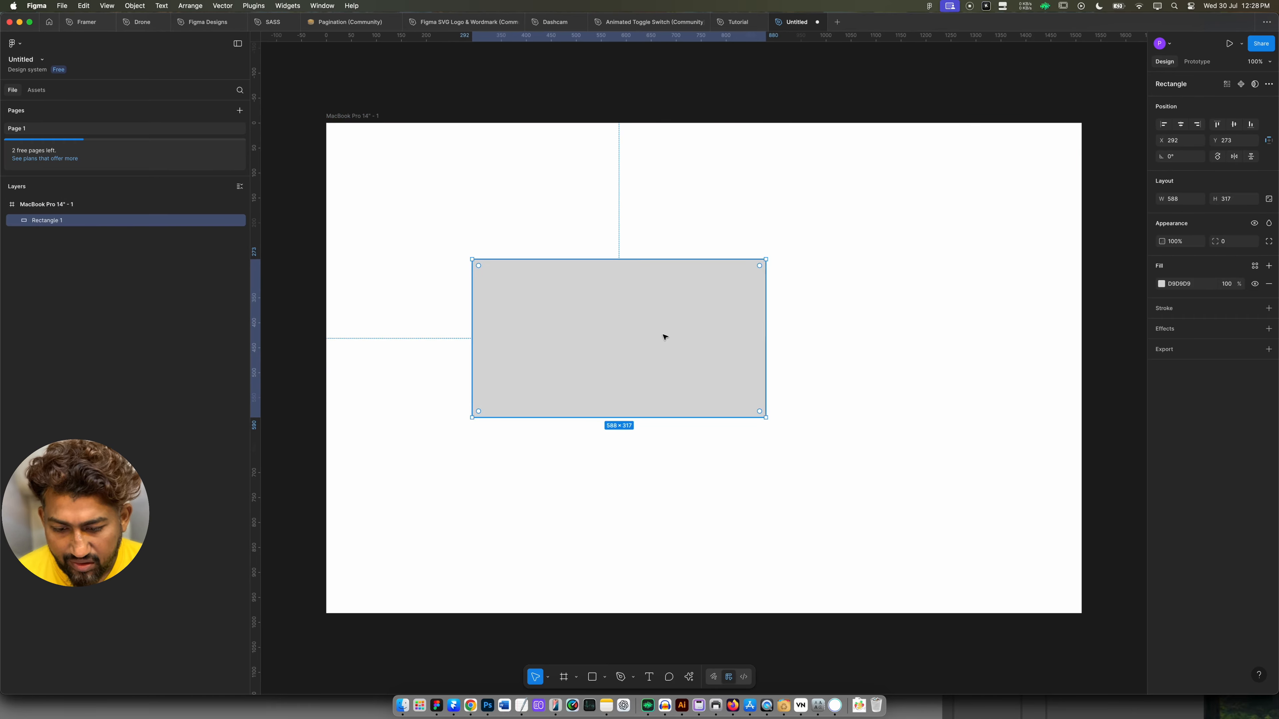
{"action": "key", "text": "BackSpace"}
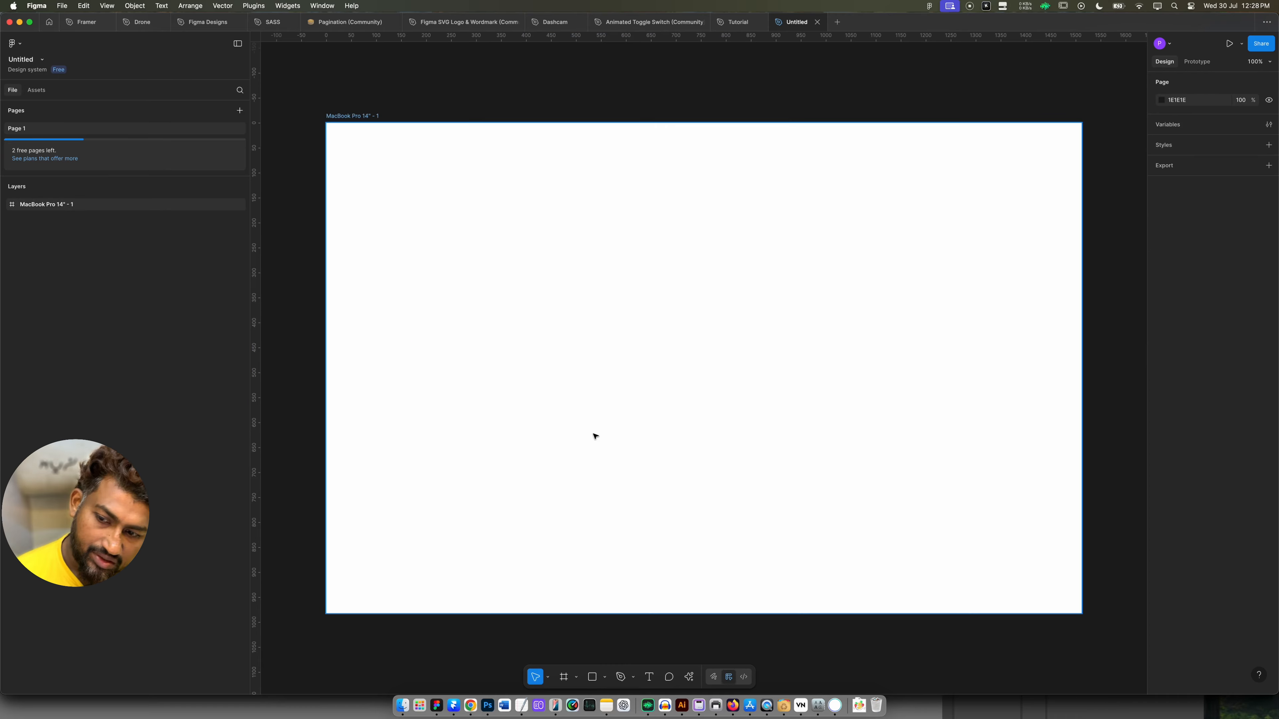
Draw a rectangle about 498 high, flush with the frame's top-left corner and spanning the frame's full 1512 width.
{"action": "key", "text": "r"}
{"action": "left_click_drag", "start_coordinate": [362, 175], "coordinate": [755, 424]}
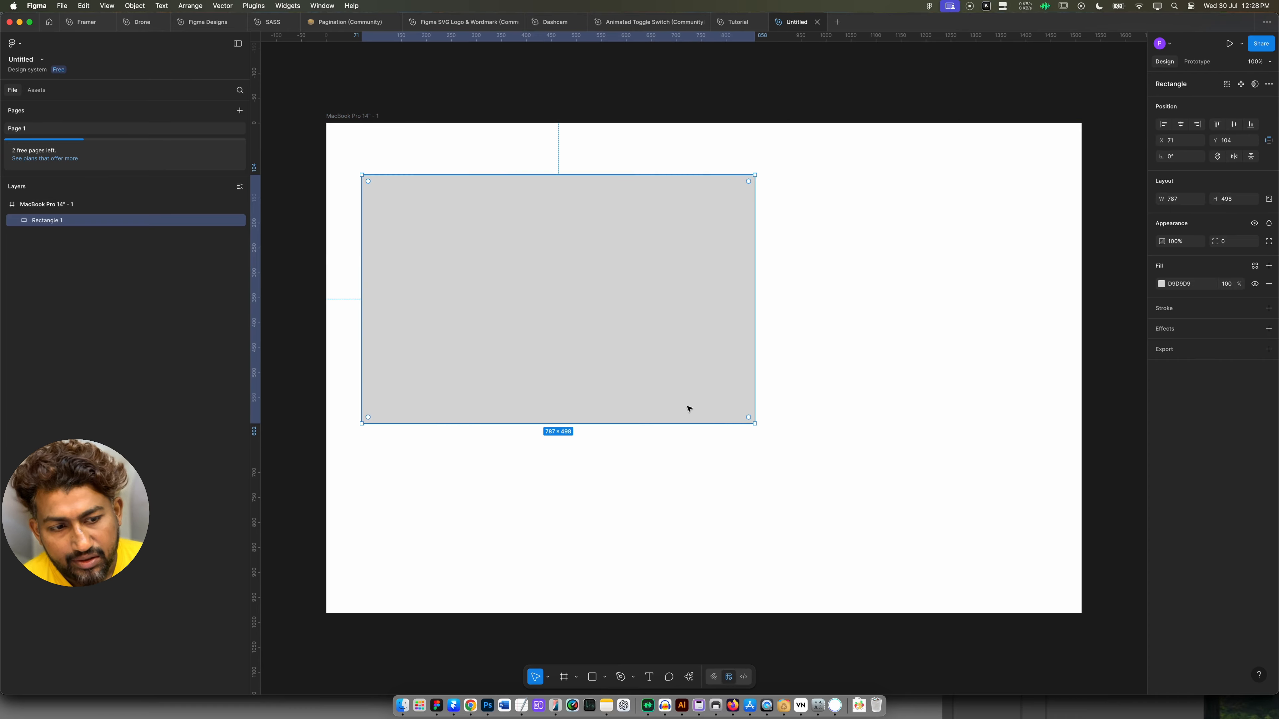
{"action": "left_click", "coordinate": [1164, 125]}
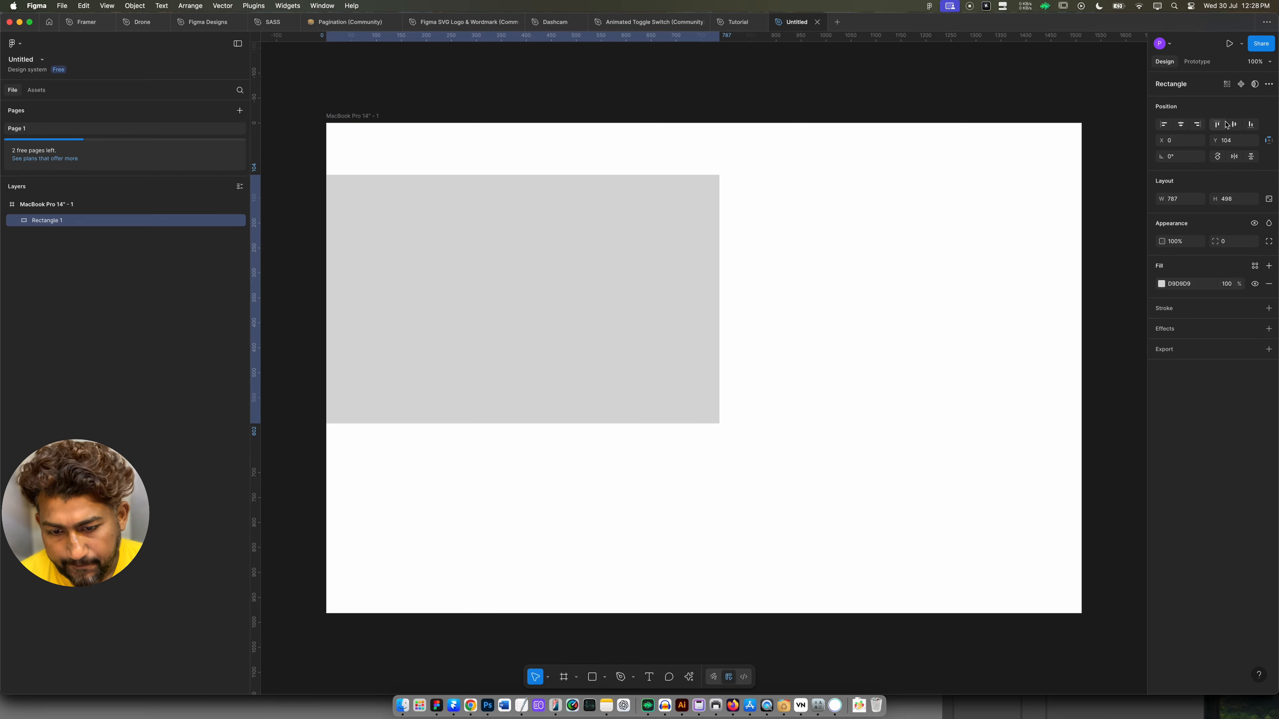
{"action": "left_click", "coordinate": [1218, 124]}
{"action": "left_click_drag", "start_coordinate": [720, 271], "coordinate": [1081, 269]}
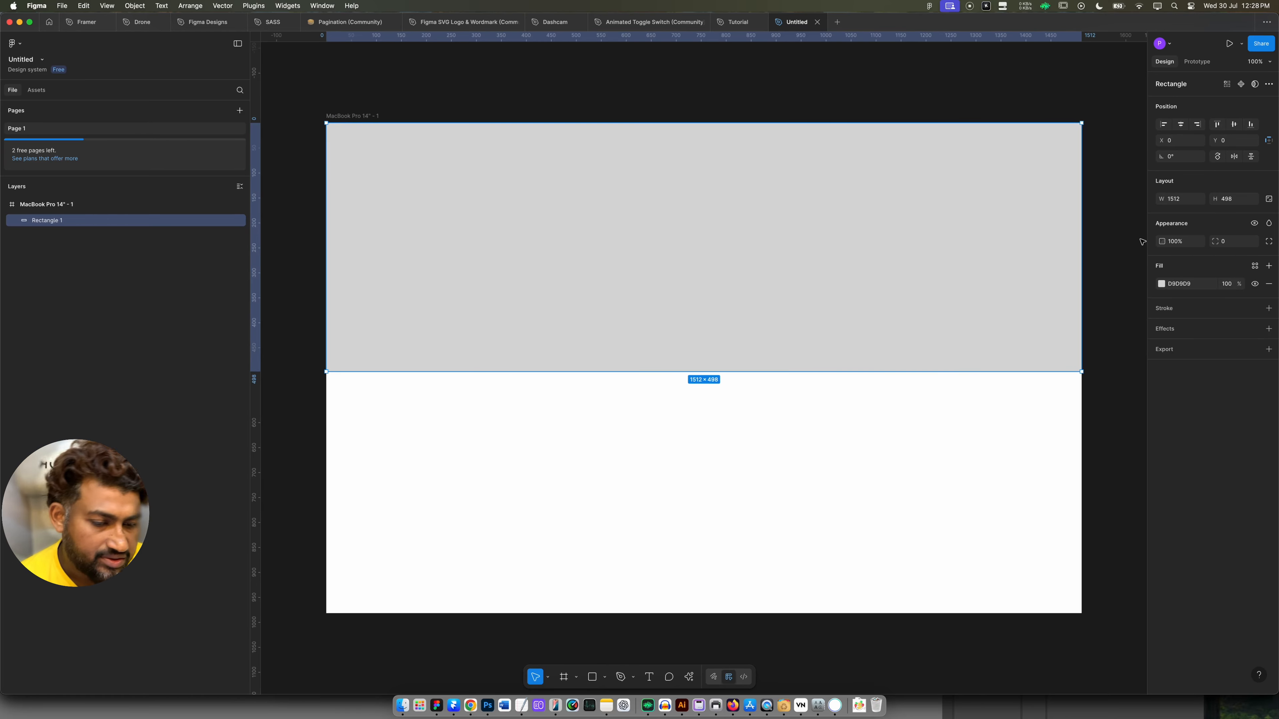
Change the rectangle's fill to dark grey 6A6A6A and deselect it.
{"action": "left_click", "coordinate": [1161, 286]}
{"action": "left_click_drag", "start_coordinate": [1093, 335], "coordinate": [995, 385]}
{"action": "key", "text": "Escape"}
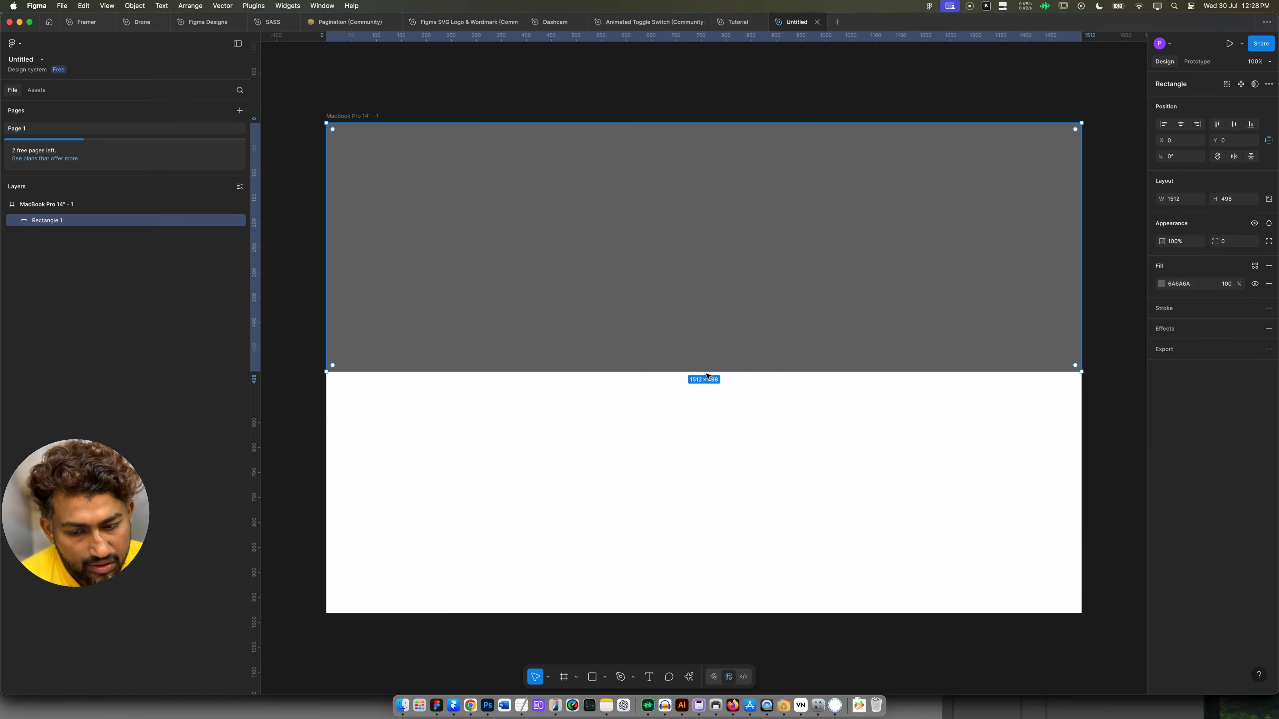
{"action": "left_click", "coordinate": [656, 478]}
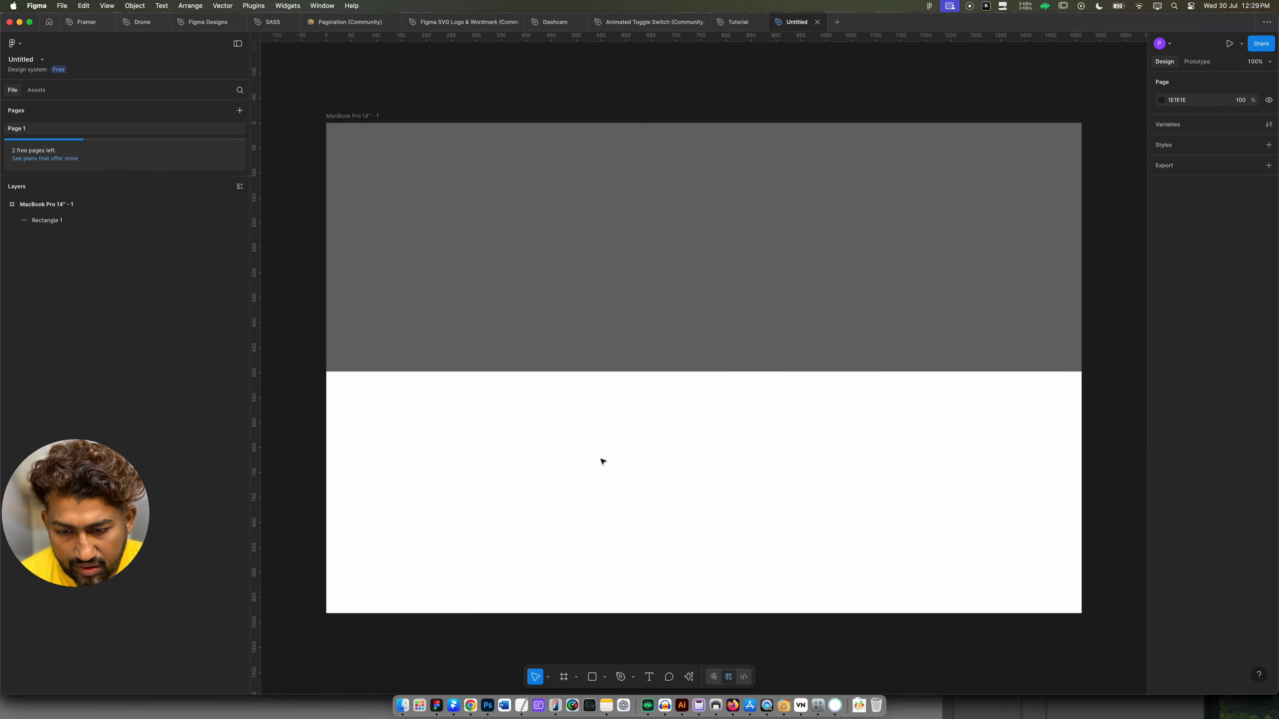
Add a text layer reading "This is a text" inside the grey rectangle.
{"action": "key", "text": "t"}
{"action": "left_click", "coordinate": [629, 238]}
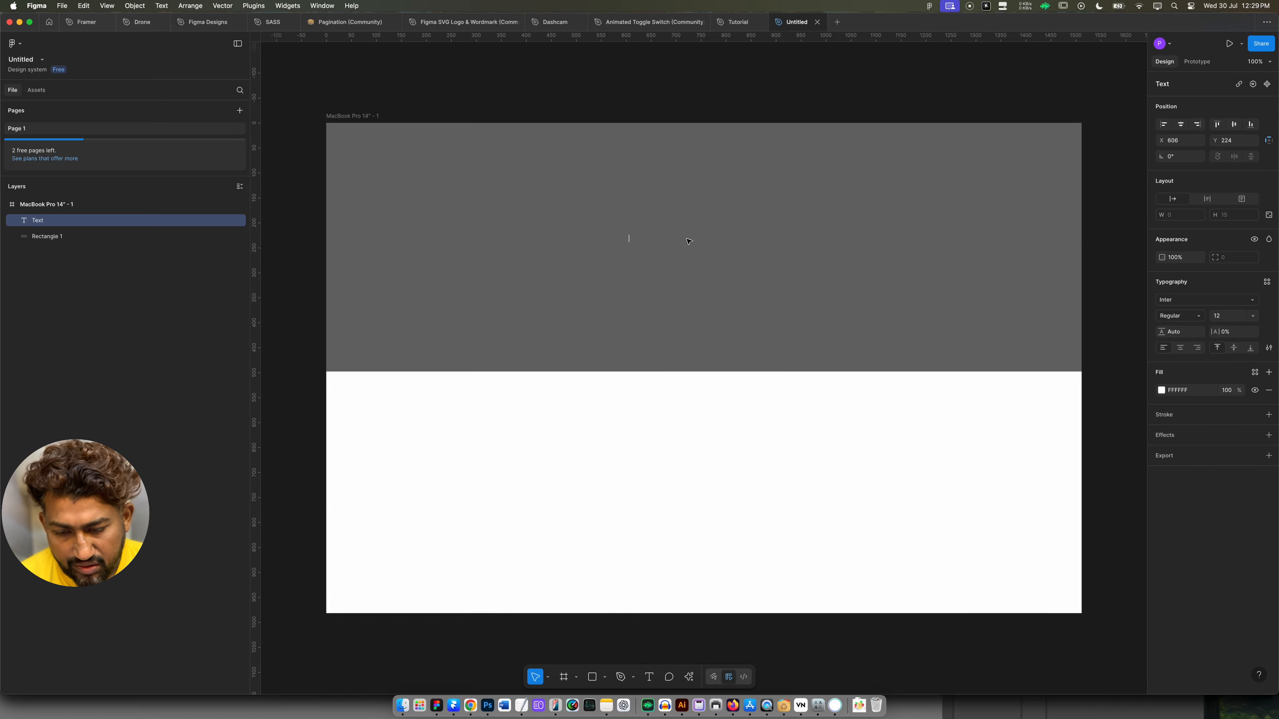
{"action": "type", "text": "T"}
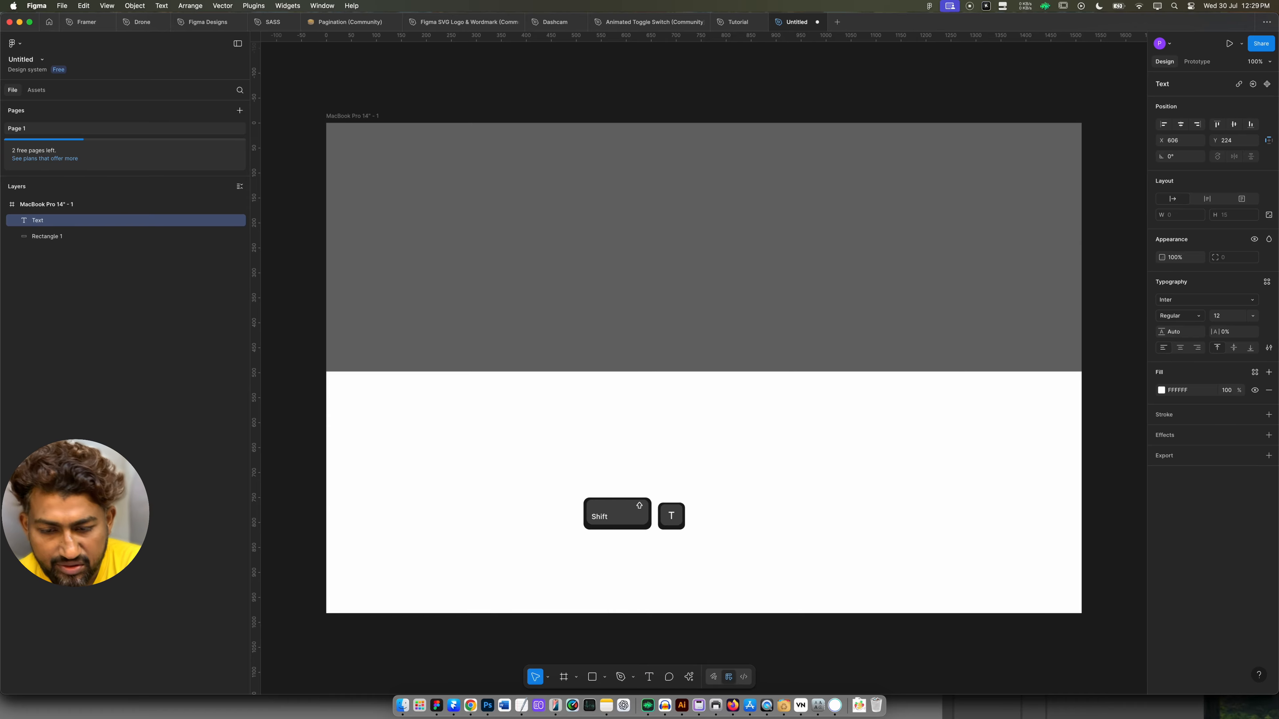
{"action": "type", "text": "hi"}
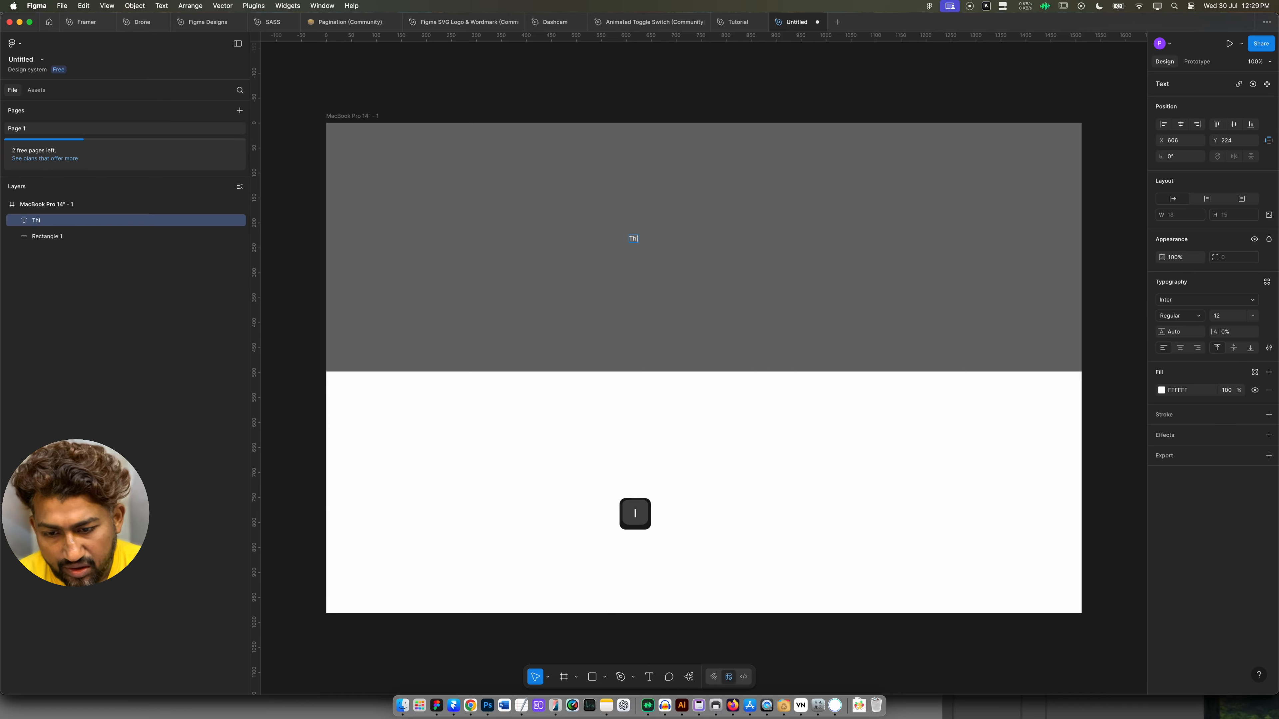
{"action": "type", "text": "s is a y"}
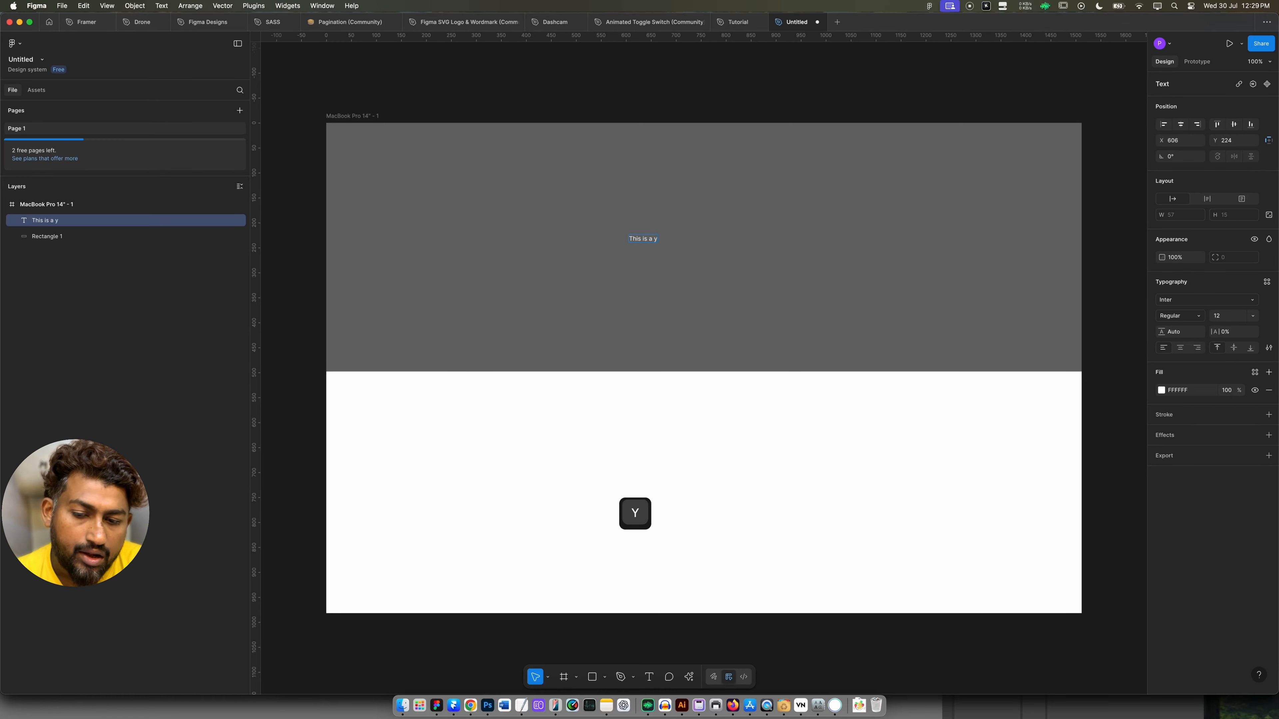
{"action": "key", "text": "BackSpace"}
{"action": "key", "text": "BackSpace"}
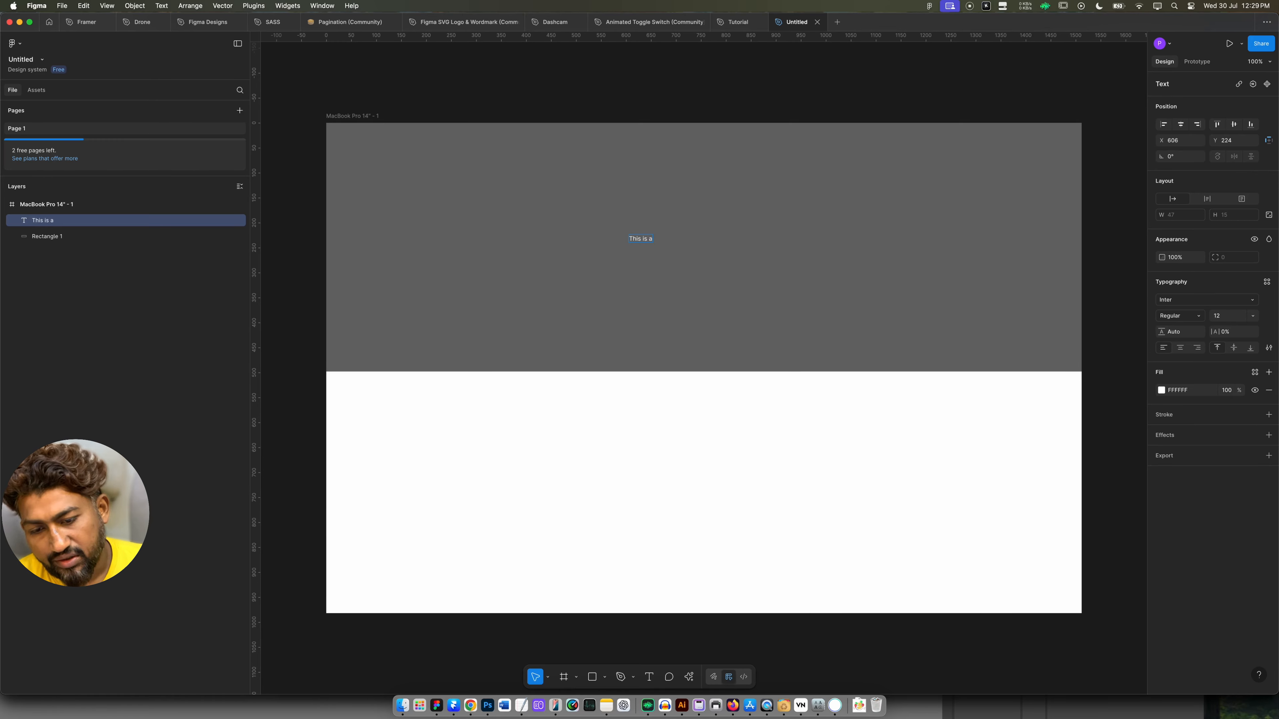
{"action": "type", "text": "tex"}
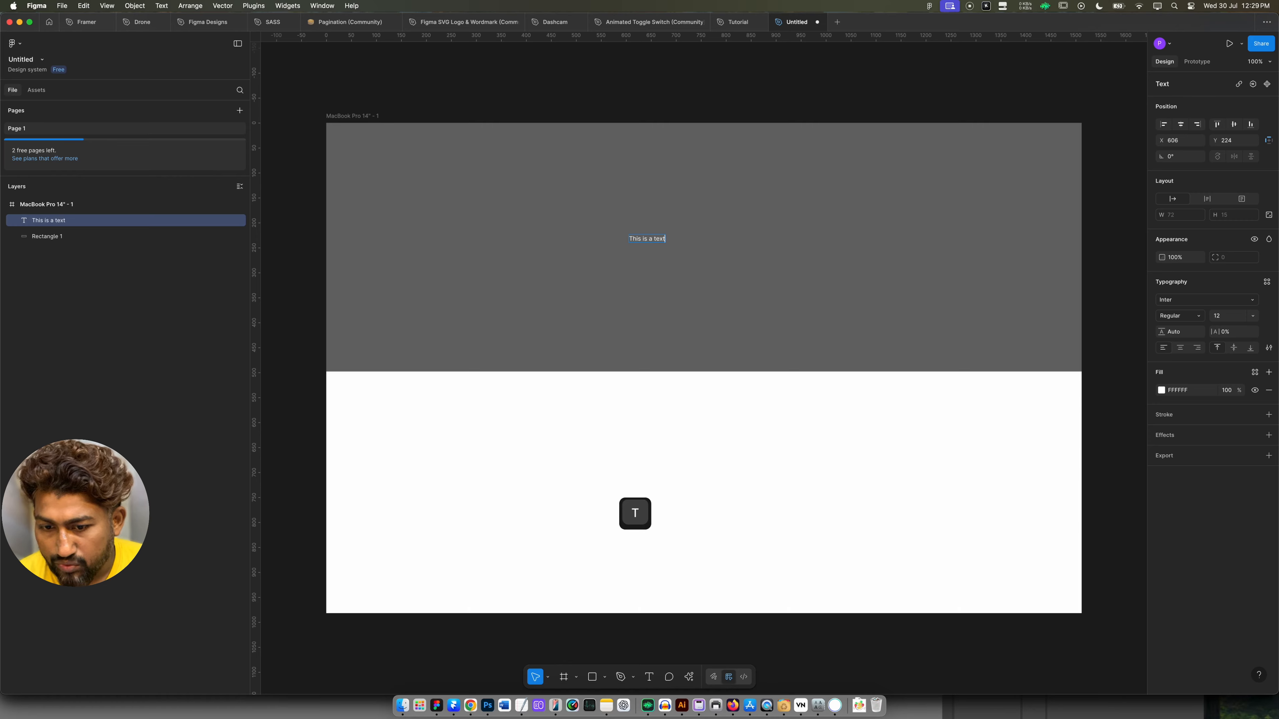
{"action": "type", "text": "t"}
{"action": "key", "text": "Escape"}
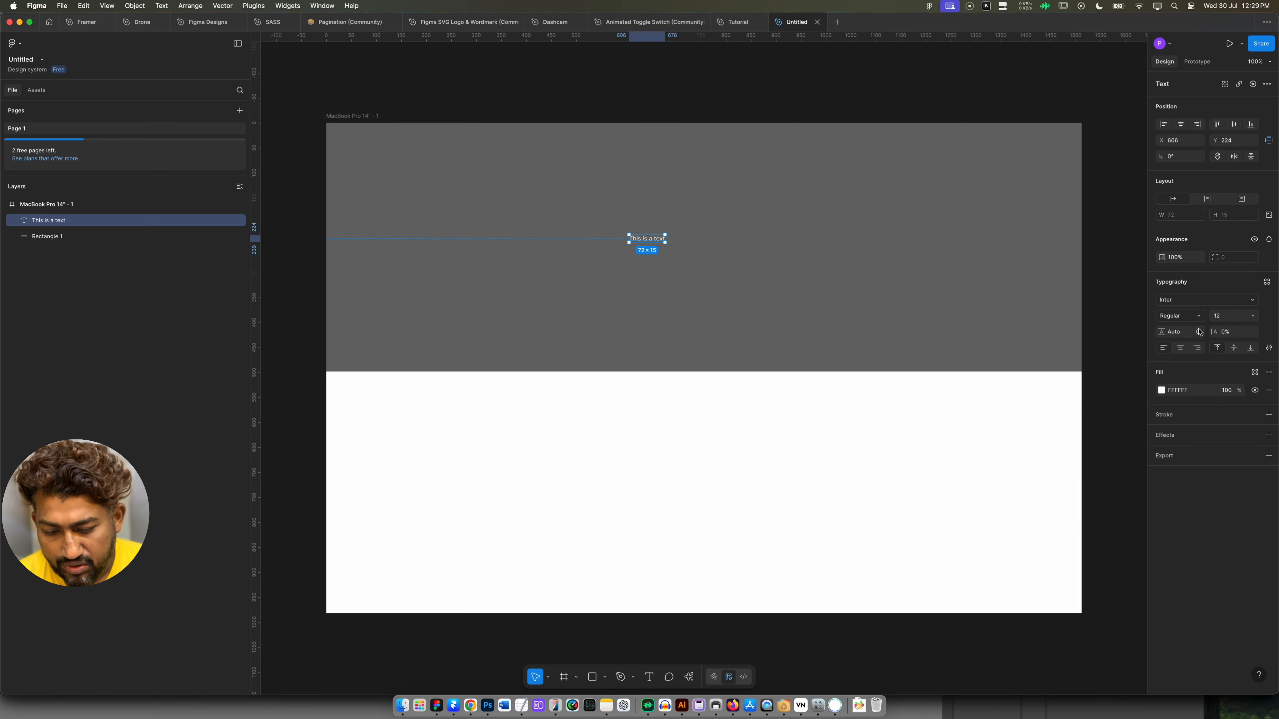
Set the text's font size to 36 and its font to Instrument Sans.
{"action": "key", "text": "Up"}
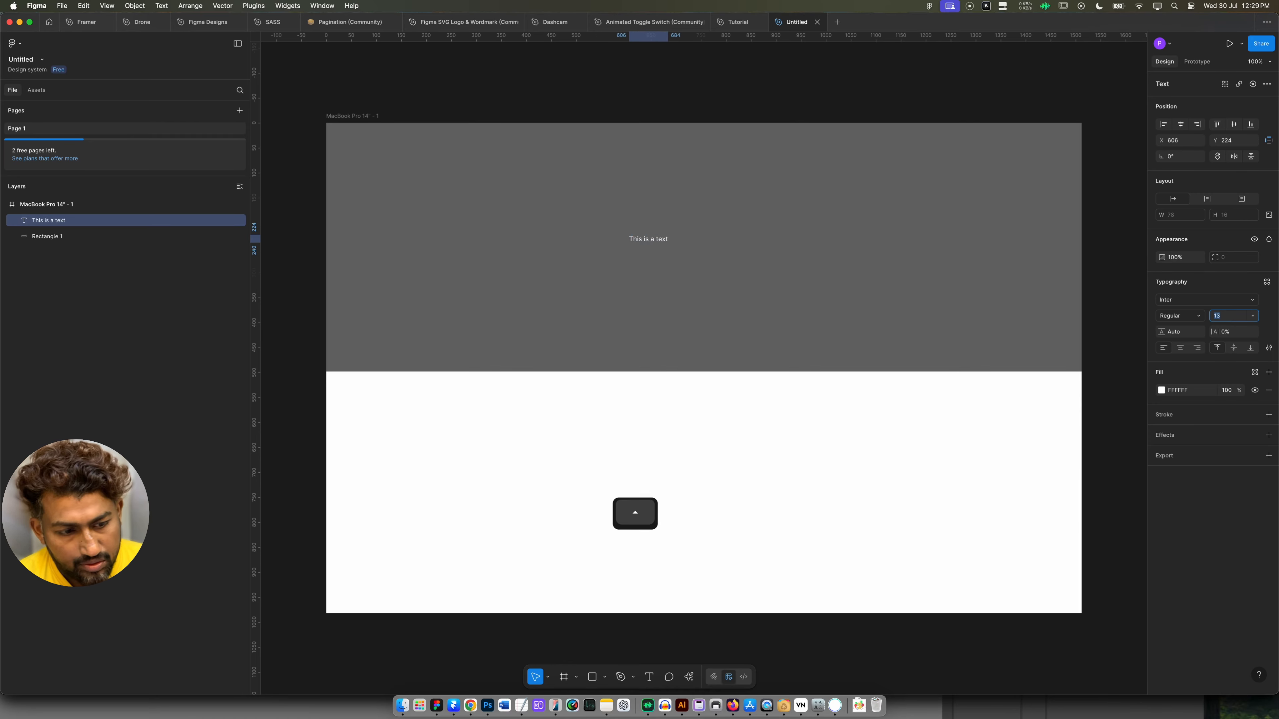
{"action": "key", "text": "Up"}
{"action": "key", "text": "Up"}
{"action": "key", "text": "Up"}
{"action": "key", "text": "Up"}
{"action": "key", "text": "Up"}
{"action": "key", "text": "Up"}
{"action": "key", "text": "Up"}
{"action": "key", "text": "Up"}
{"action": "key", "text": "Up"}
{"action": "key", "text": "Up"}
{"action": "key", "text": "Up"}
{"action": "key", "text": "Up"}
{"action": "key", "text": "Up"}
{"action": "key", "text": "Up"}
{"action": "key", "text": "Up"}
{"action": "key", "text": "Up"}
{"action": "key", "text": "Up"}
{"action": "key", "text": "Up"}
{"action": "key", "text": "Up"}
{"action": "key", "text": "Up"}
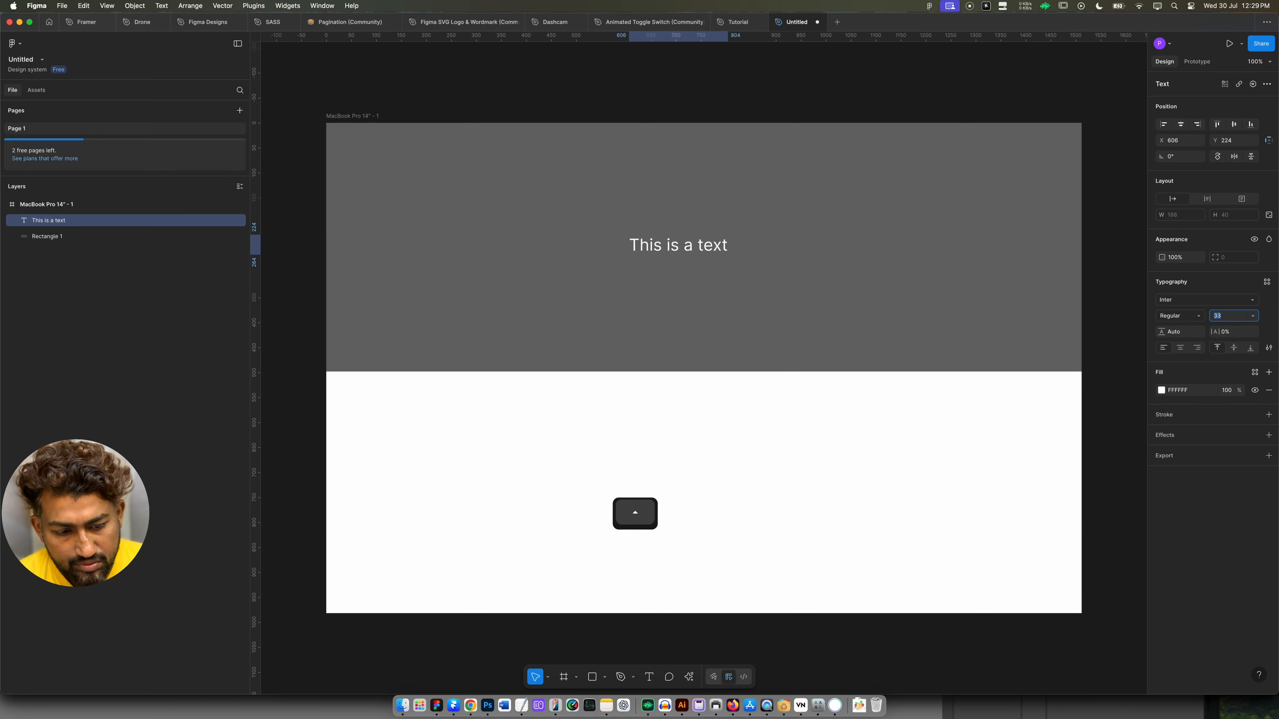
{"action": "left_click", "coordinate": [1221, 297]}
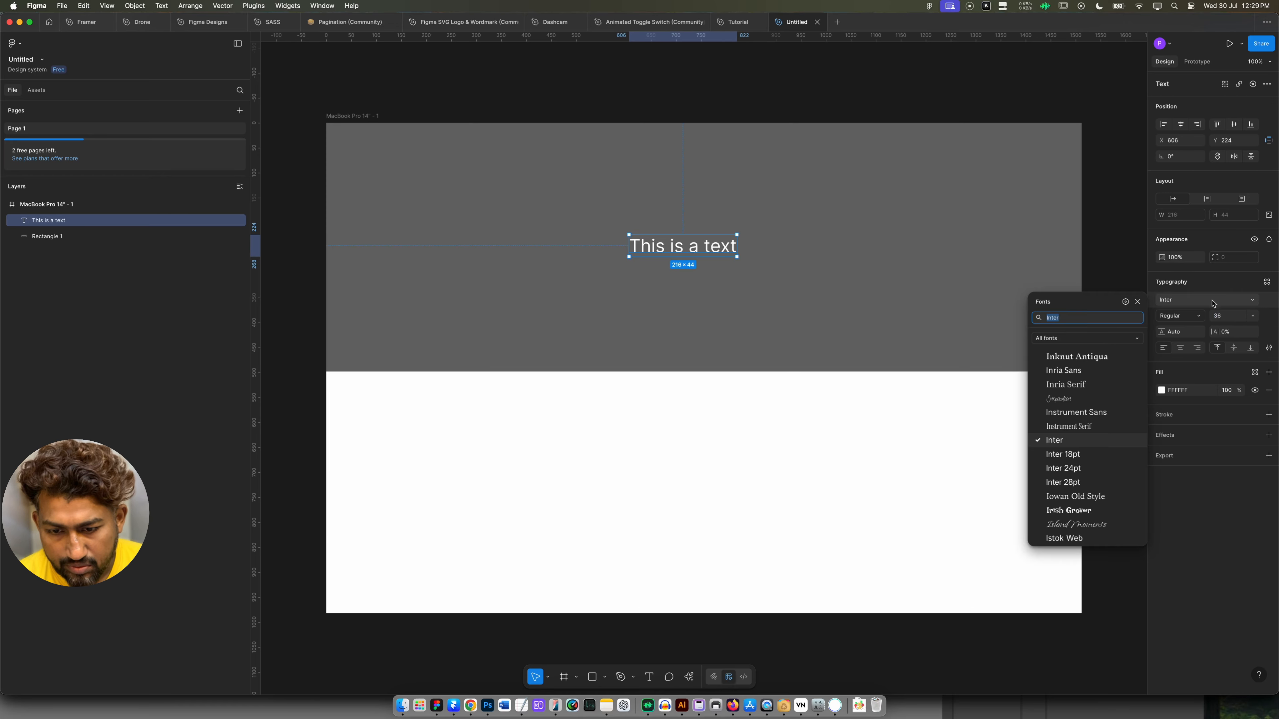
{"action": "left_click", "coordinate": [1092, 411]}
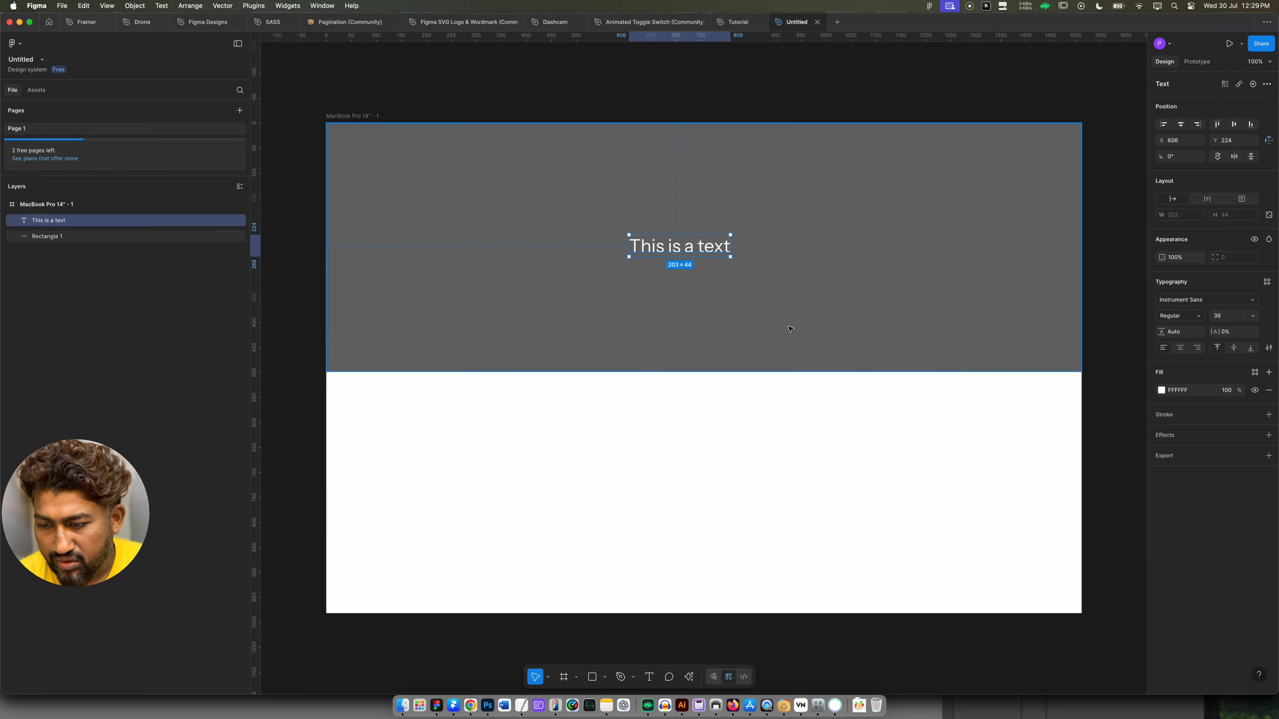
Replace the wording of the "This is a text" layer with "Logo".
{"action": "double_click", "coordinate": [712, 248]}
{"action": "type", "text": "Loogi"}
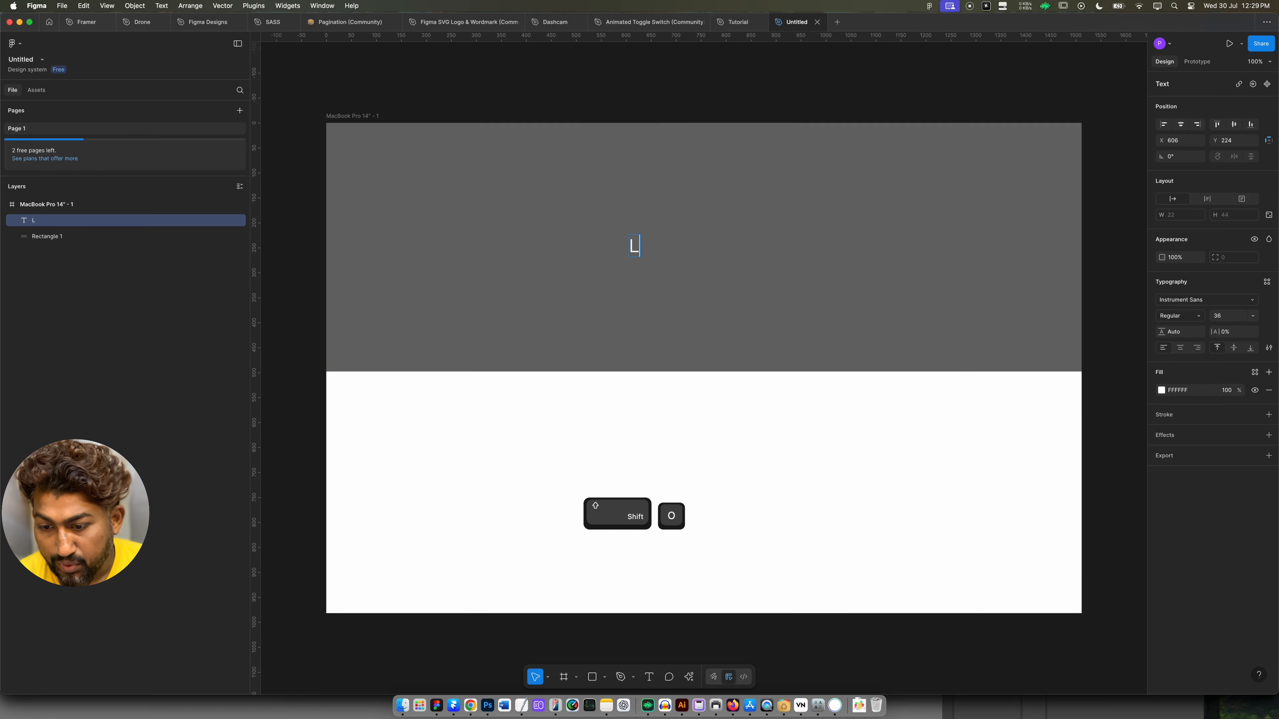
{"action": "key", "text": "BackSpace"}
{"action": "key", "text": "BackSpace"}
{"action": "key", "text": "BackSpace"}
{"action": "type", "text": "gi"}
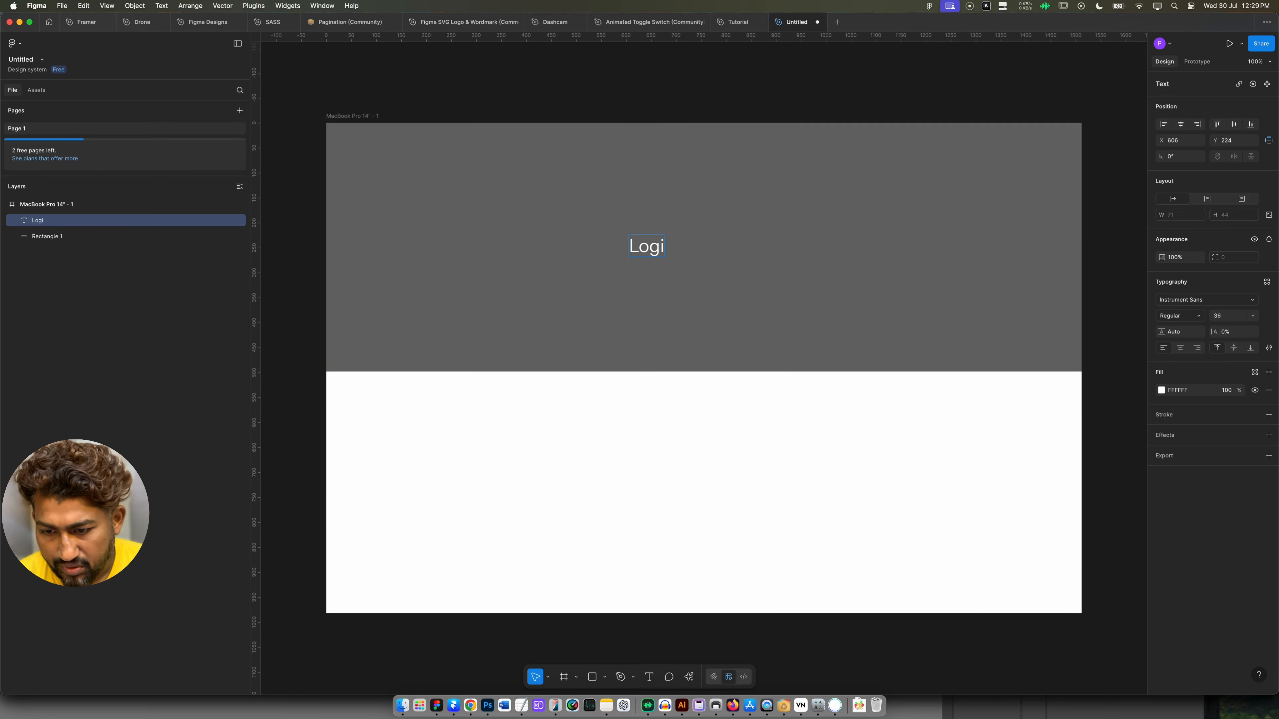
{"action": "key", "text": "BackSpace"}
{"action": "type", "text": "o"}
{"action": "scroll", "coordinate": [606, 377], "scroll_direction": "right", "scroll_amount": 1}
{"action": "key", "text": "Escape"}
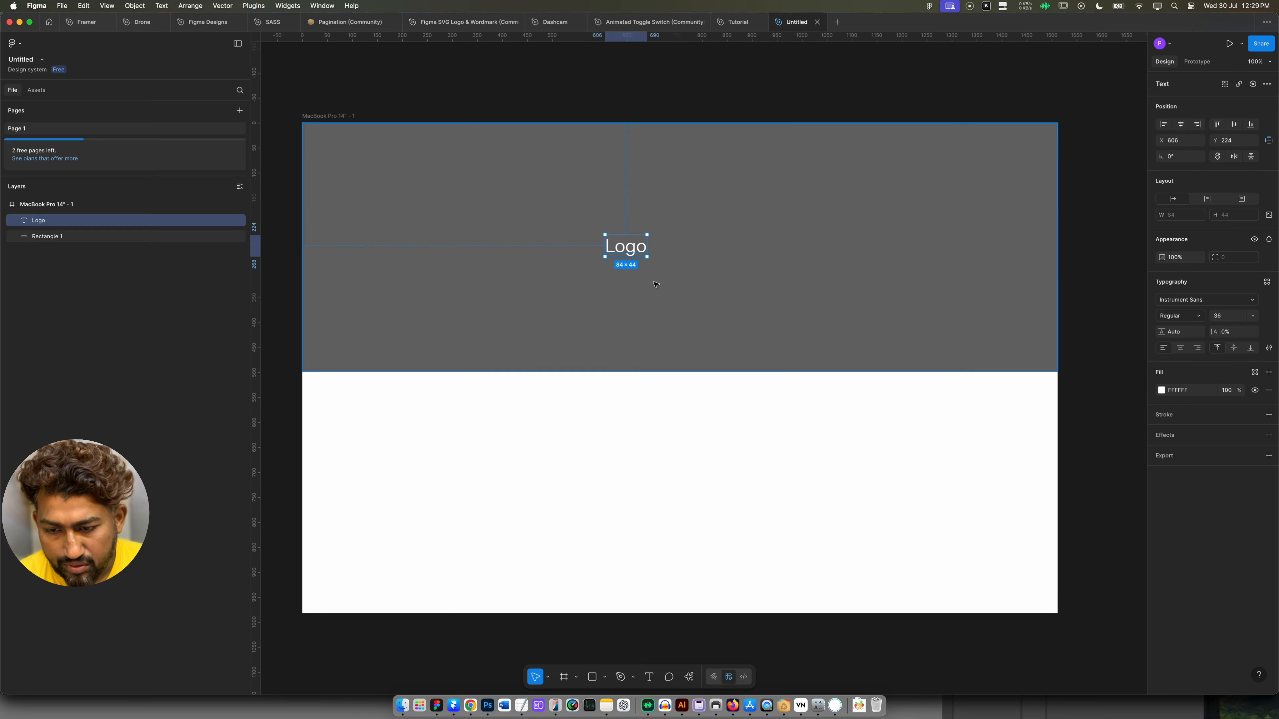
Move the Logo text near the frame's top-left corner, at about X 45, Y 22, keeping its size.
{"action": "left_click_drag", "start_coordinate": [646, 257], "coordinate": [354, 154]}
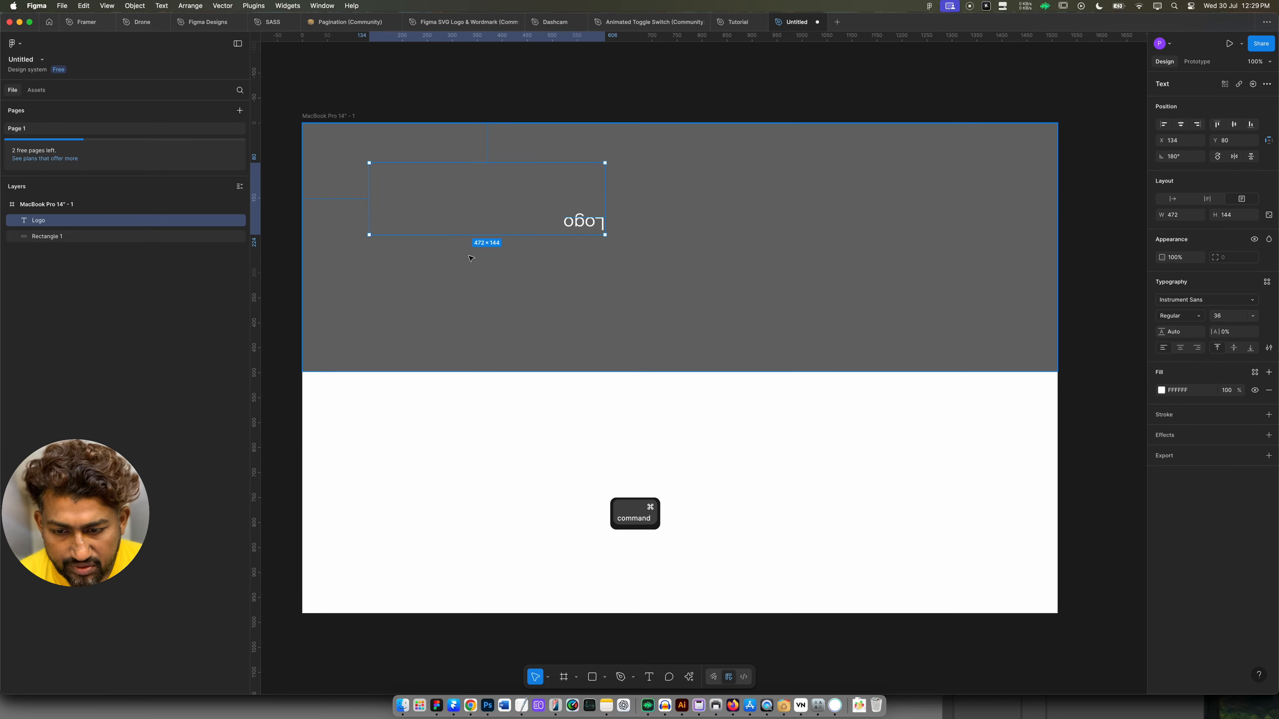
{"action": "key", "text": "super+z"}
{"action": "left_click_drag", "start_coordinate": [606, 245], "coordinate": [332, 147]}
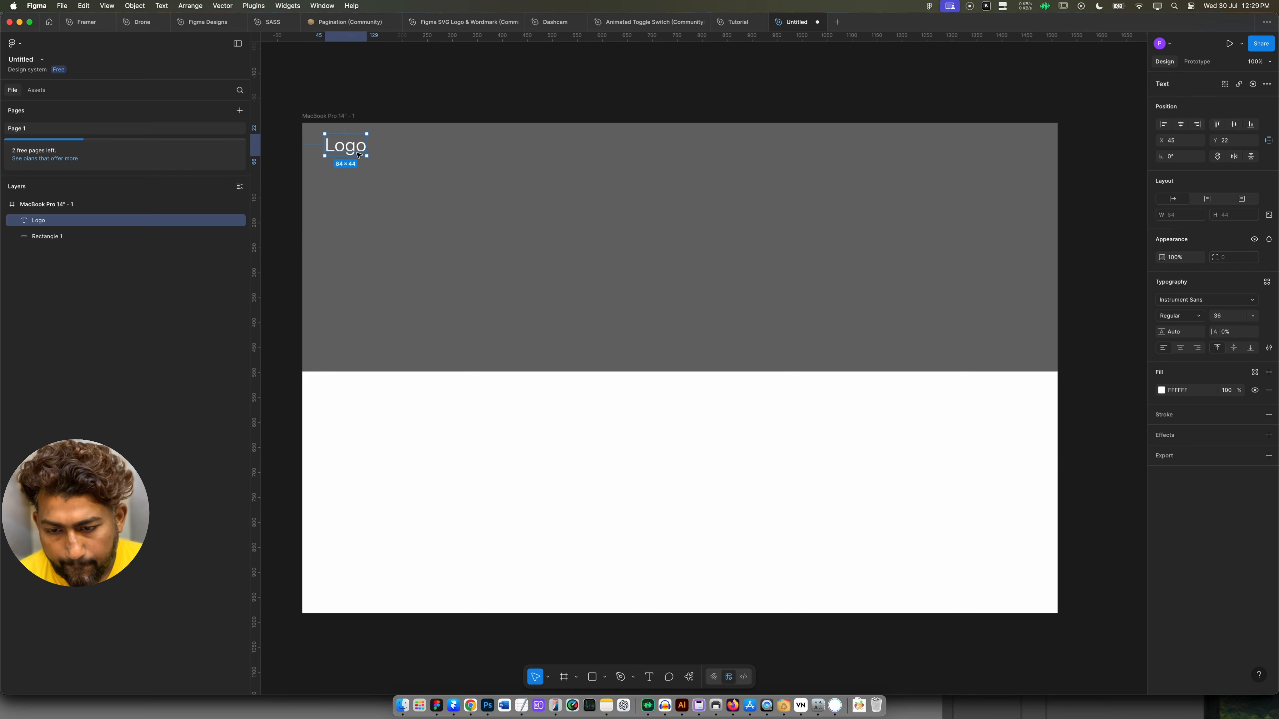
Add a text layer reading "Home" in the grey rectangle, below and to the right of the Logo text.
{"action": "key", "text": "t"}
{"action": "left_click", "coordinate": [449, 239]}
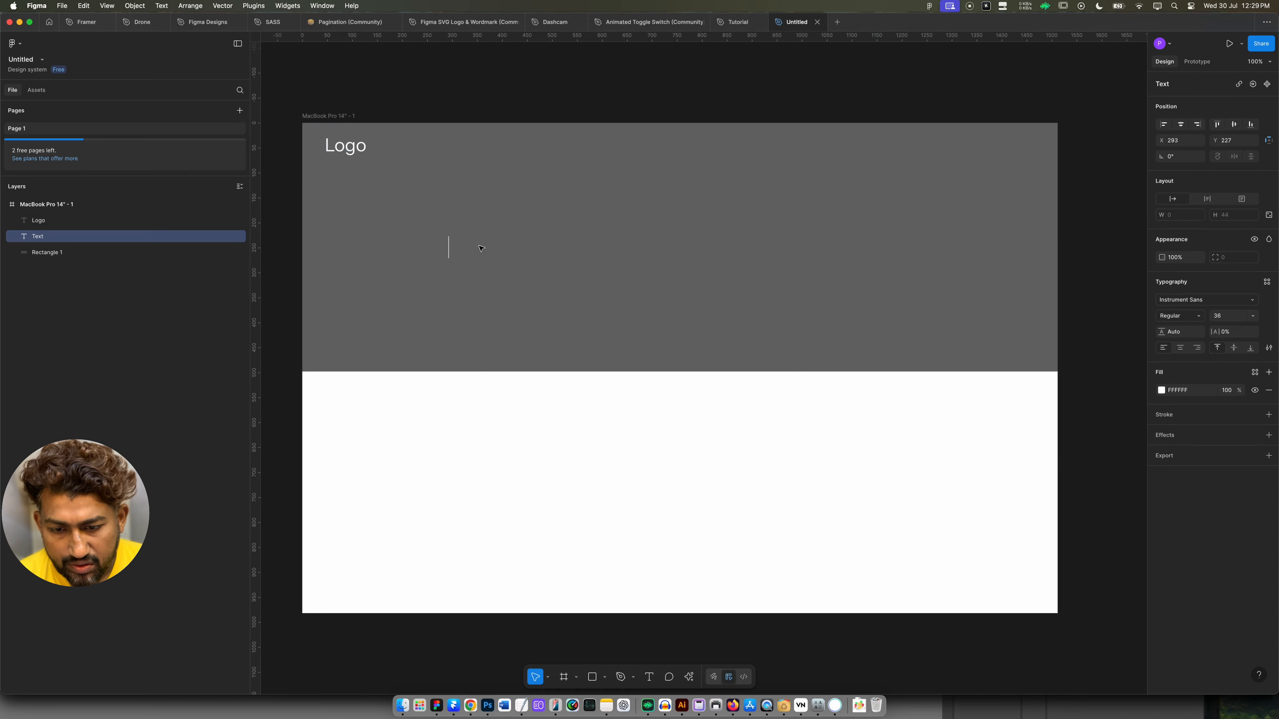
{"action": "type", "text": "Home"}
{"action": "key", "text": "Escape"}
Duplicate the Home text five times to its right to form an evenly spaced horizontal row of six.
{"action": "left_click_drag", "start_coordinate": [473, 248], "coordinate": [533, 247], "text": "alt"}
{"action": "key", "text": "super+d"}
{"action": "key", "text": "super+d"}
{"action": "key", "text": "super+d"}
{"action": "key", "text": "super+d"}
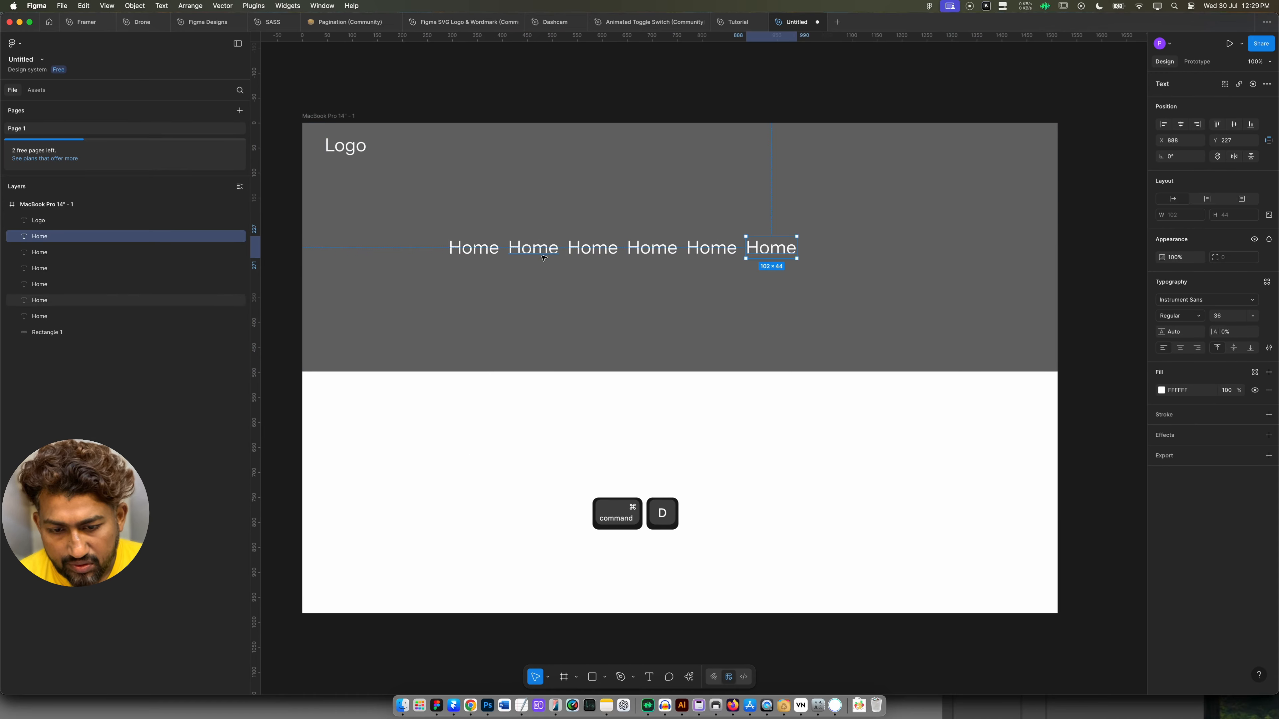
Change the second and third labels in the row to "About" and "Service".
{"action": "double_click", "coordinate": [533, 248]}
{"action": "type", "text": "Abou"}
{"action": "key", "text": "BackSpace"}
{"action": "key", "text": "BackSpace"}
{"action": "type", "text": "out"}
{"action": "double_click", "coordinate": [591, 243]}
{"action": "type", "text": "S"}
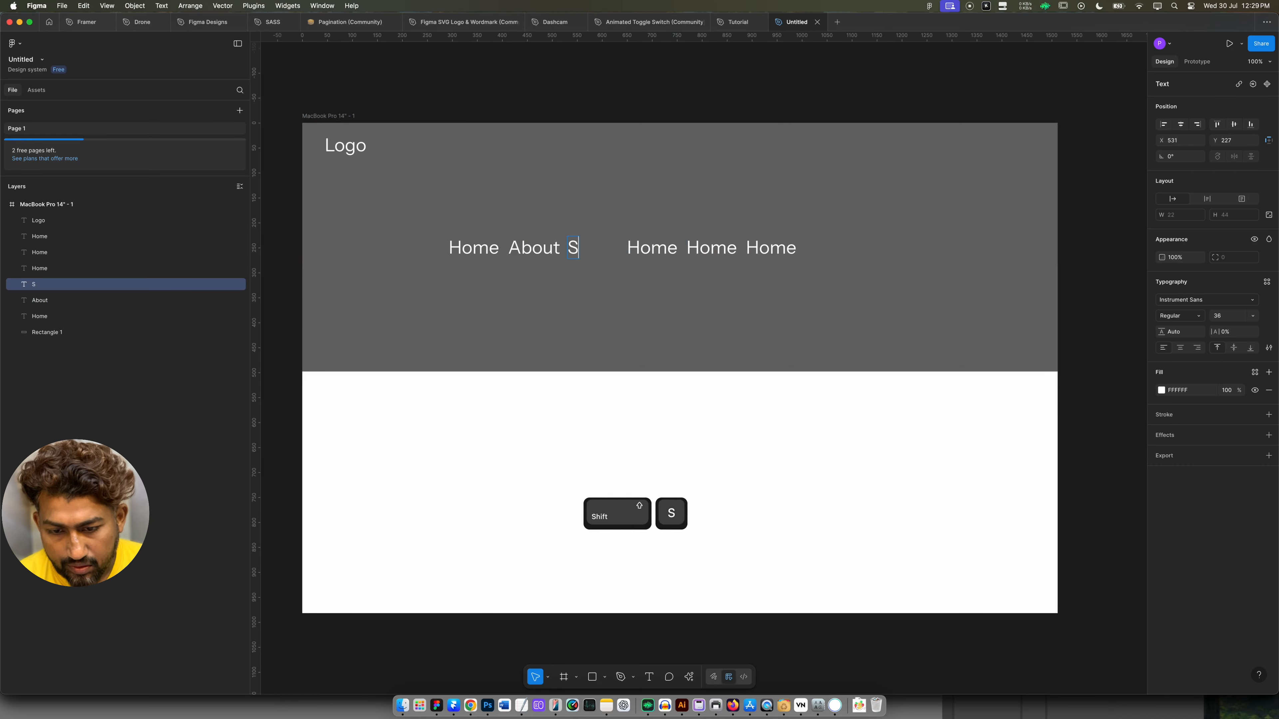
{"action": "type", "text": "evicer"}
Change the fourth and fifth labels to "Work" and "Contact", and delete the surplus sixth Home label.
{"action": "double_click", "coordinate": [644, 245]}
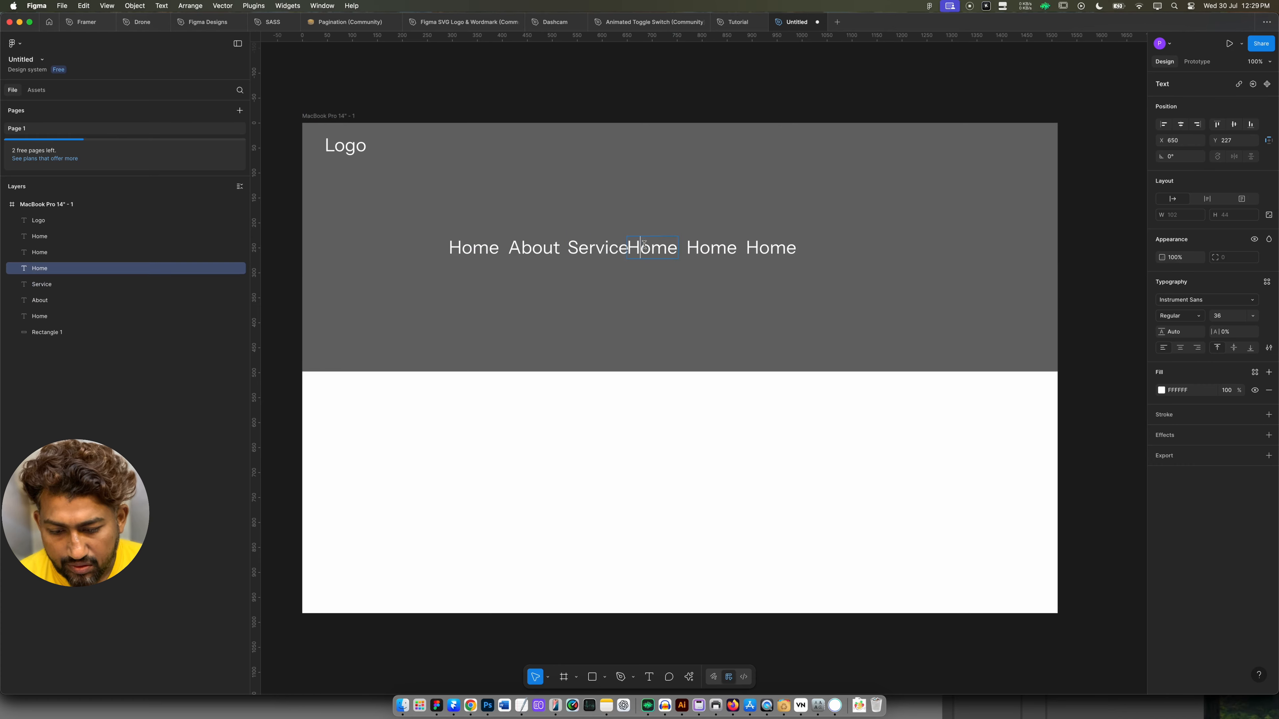
{"action": "type", "text": "Work"}
{"action": "key", "text": "Tab"}
{"action": "type", "text": "Conta1"}
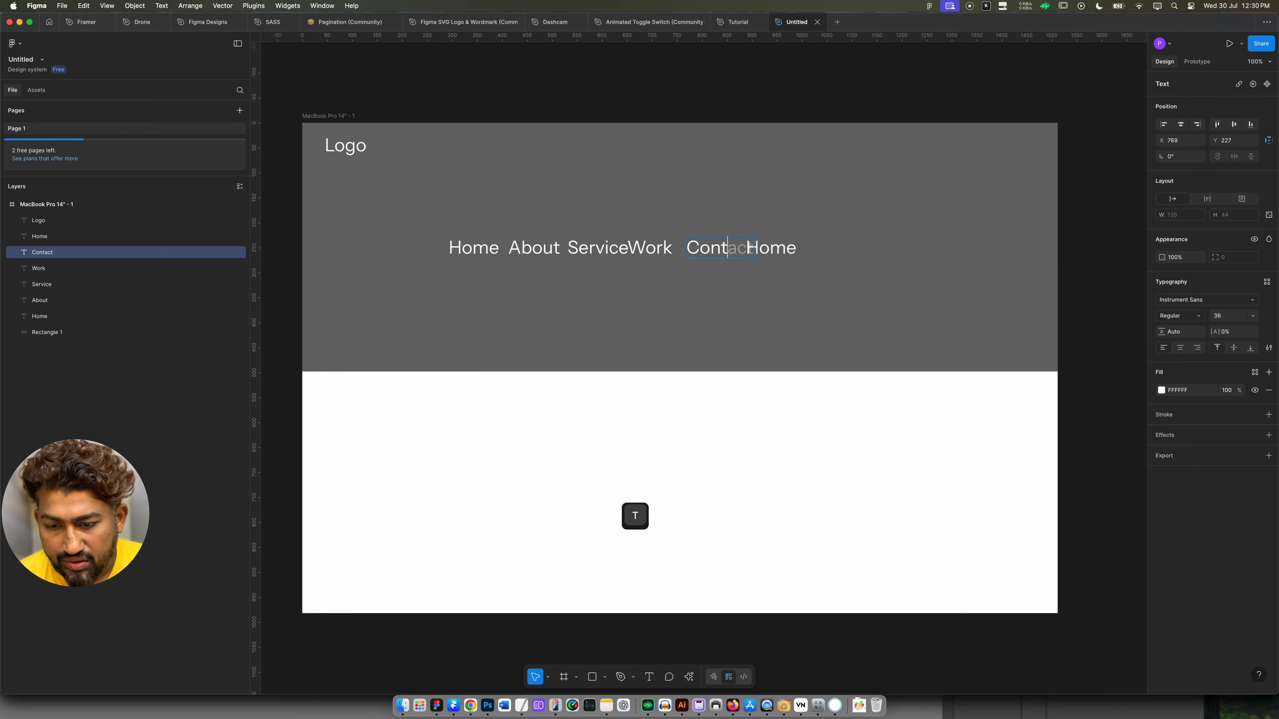
{"action": "key", "text": "Tab"}
{"action": "key", "text": "Escape"}
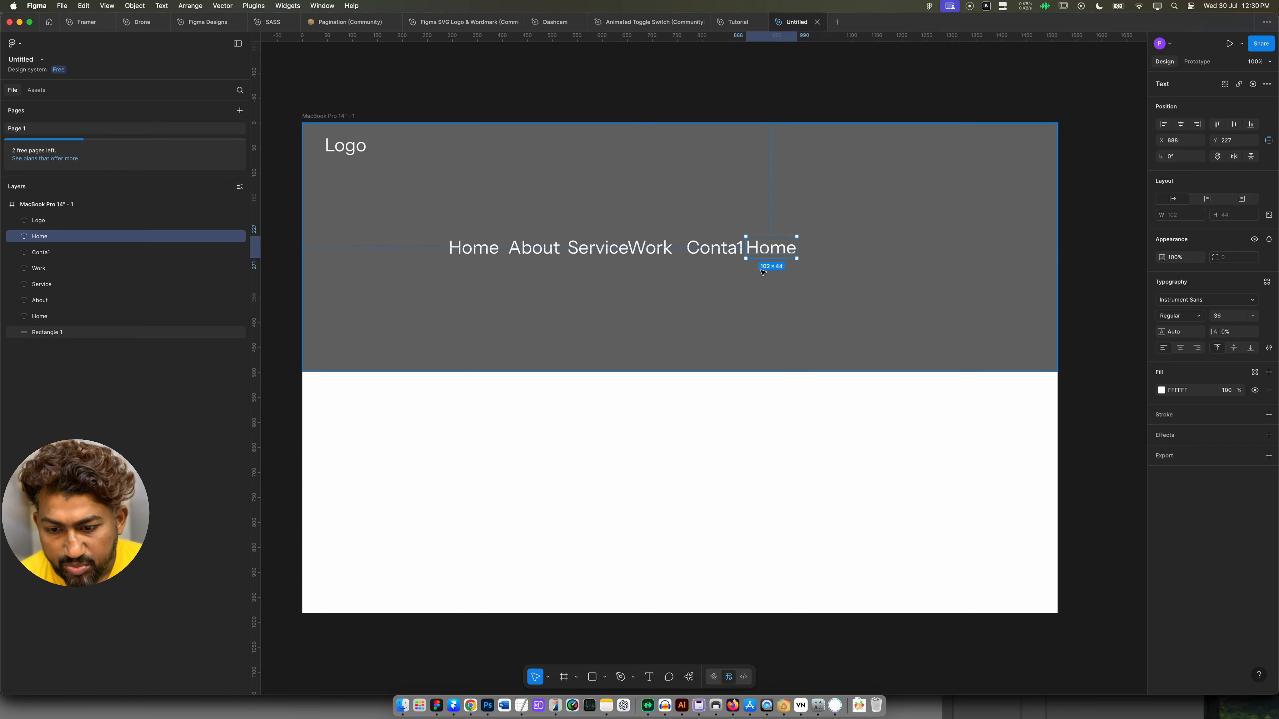
{"action": "key", "text": "BackSpace"}
{"action": "double_click", "coordinate": [718, 251]}
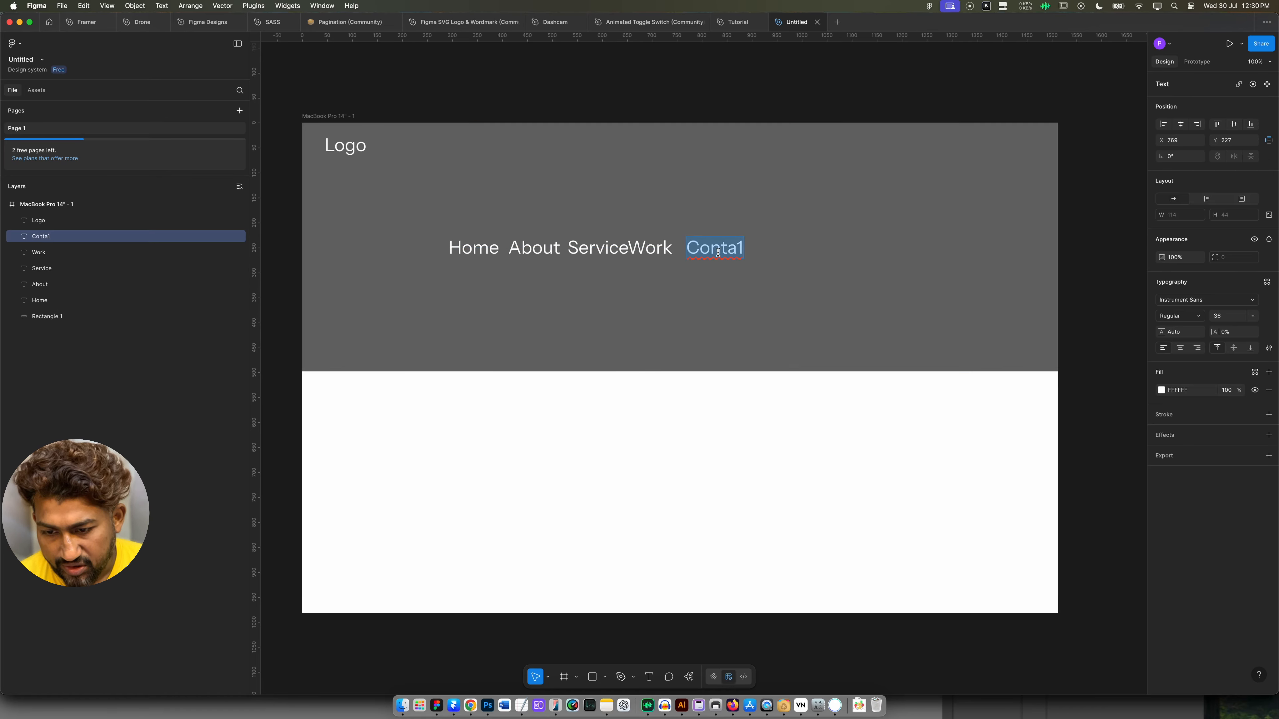
{"action": "key", "text": "Right"}
{"action": "key", "text": "BackSpace"}
{"action": "type", "text": "ct"}
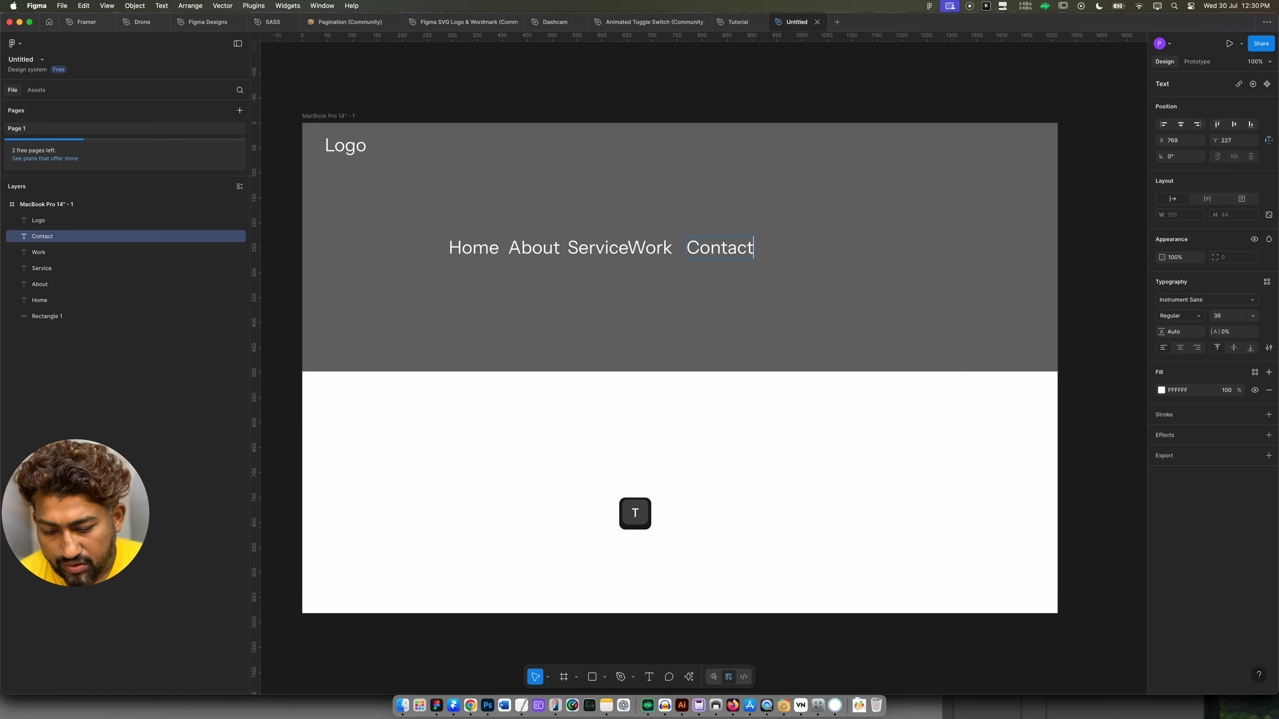
{"action": "key", "text": "Escape"}
Undo the accidental move of the grey background rectangle and lock it in place.
{"action": "left_click_drag", "start_coordinate": [789, 265], "coordinate": [392, 261]}
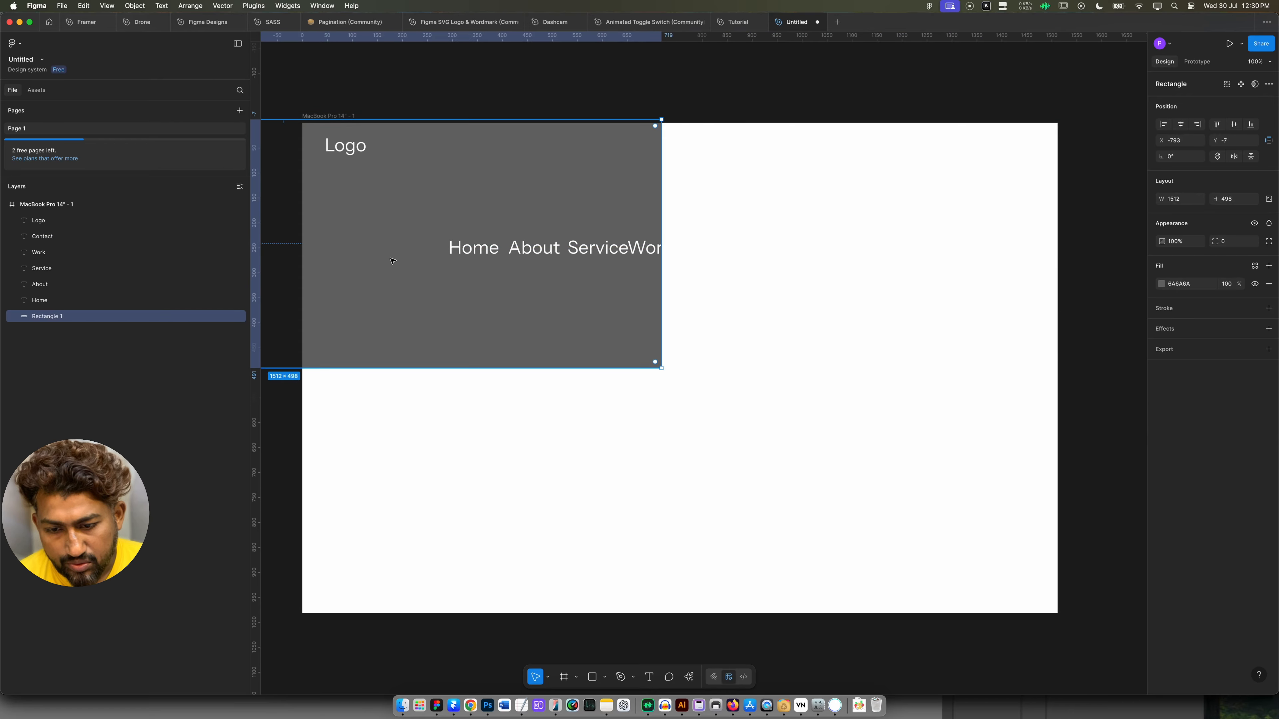
{"action": "key", "text": "super+z"}
{"action": "right_click", "coordinate": [607, 299]}
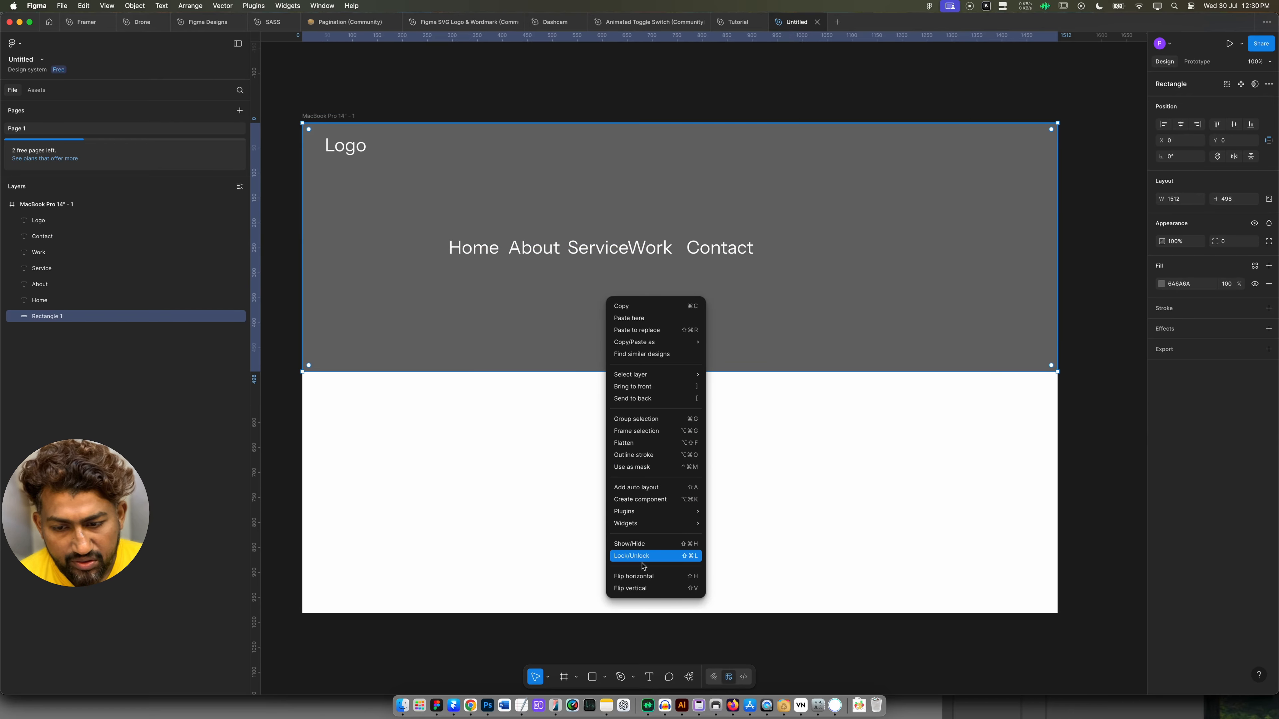
{"action": "left_click", "coordinate": [689, 557]}
Apply auto layout to the five navigation labels from Home to Contact and set their horizontal gap to 41.
{"action": "left_click_drag", "start_coordinate": [547, 215], "coordinate": [442, 222]}
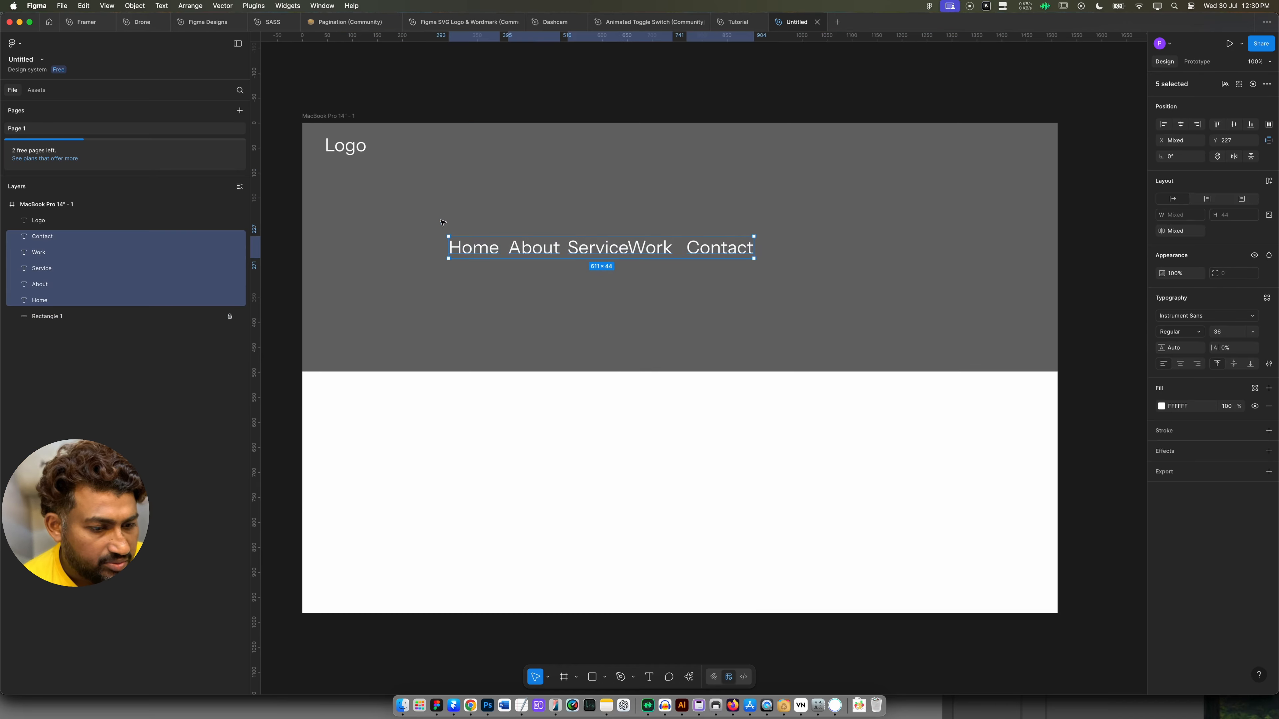
{"action": "key", "text": "shift+a"}
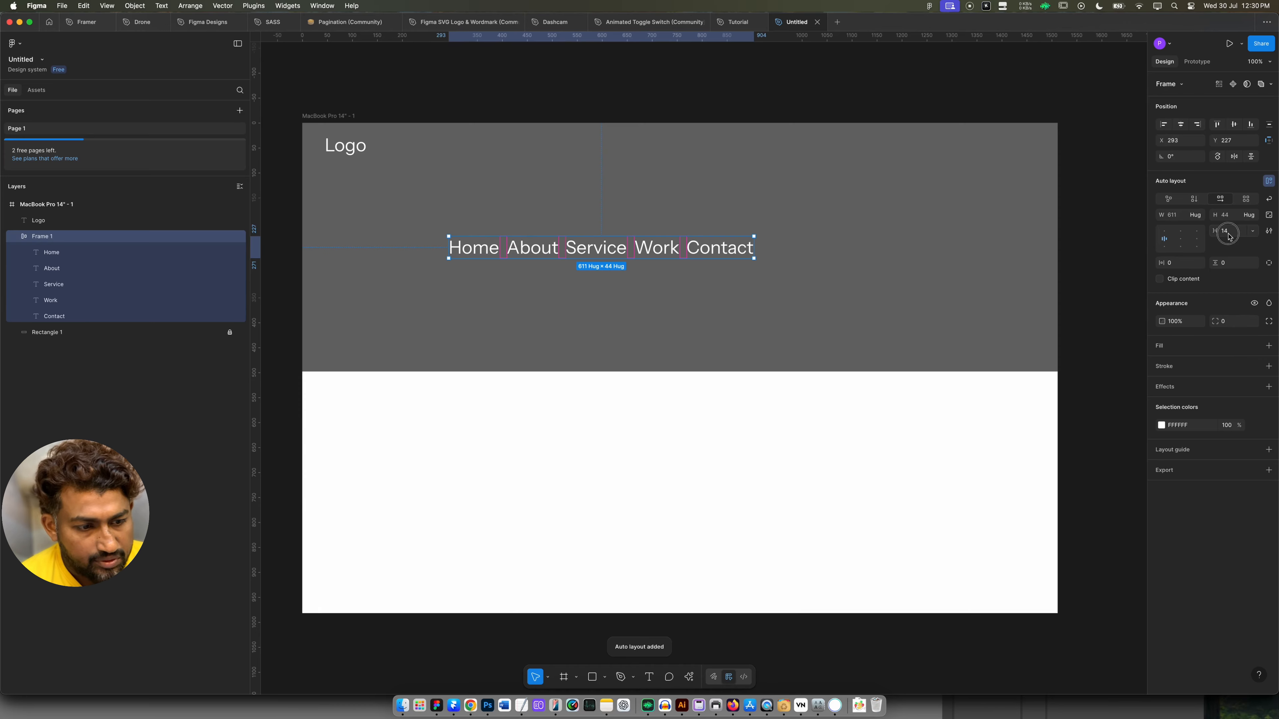
{"action": "key", "text": "Up"}
{"action": "key", "text": "Up"}
{"action": "key", "text": "Up"}
{"action": "key", "text": "Up"}
{"action": "key", "text": "Up"}
{"action": "key", "text": "Up"}
{"action": "key", "text": "Up"}
{"action": "key", "text": "Up"}
{"action": "key", "text": "Up"}
{"action": "key", "text": "Up"}
{"action": "key", "text": "Up"}
{"action": "key", "text": "Up"}
{"action": "key", "text": "Up"}
{"action": "key", "text": "Up"}
{"action": "key", "text": "Up"}
{"action": "key", "text": "Up"}
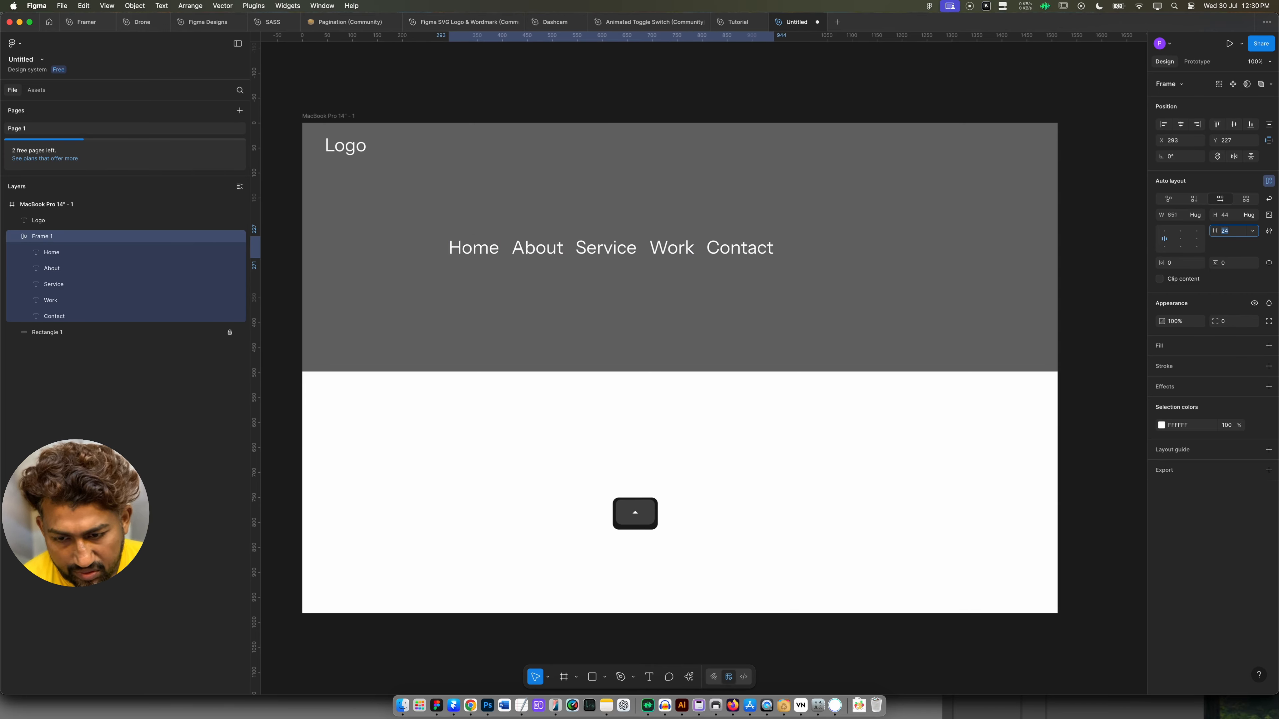
{"action": "key", "text": "Up"}
{"action": "key", "text": "Up"}
{"action": "key", "text": "Up"}
{"action": "key", "text": "Up"}
{"action": "key", "text": "Up"}
{"action": "key", "text": "Up"}
{"action": "key", "text": "Up"}
{"action": "key", "text": "Up"}
{"action": "key", "text": "Up"}
{"action": "key", "text": "Up"}
{"action": "key", "text": "Up"}
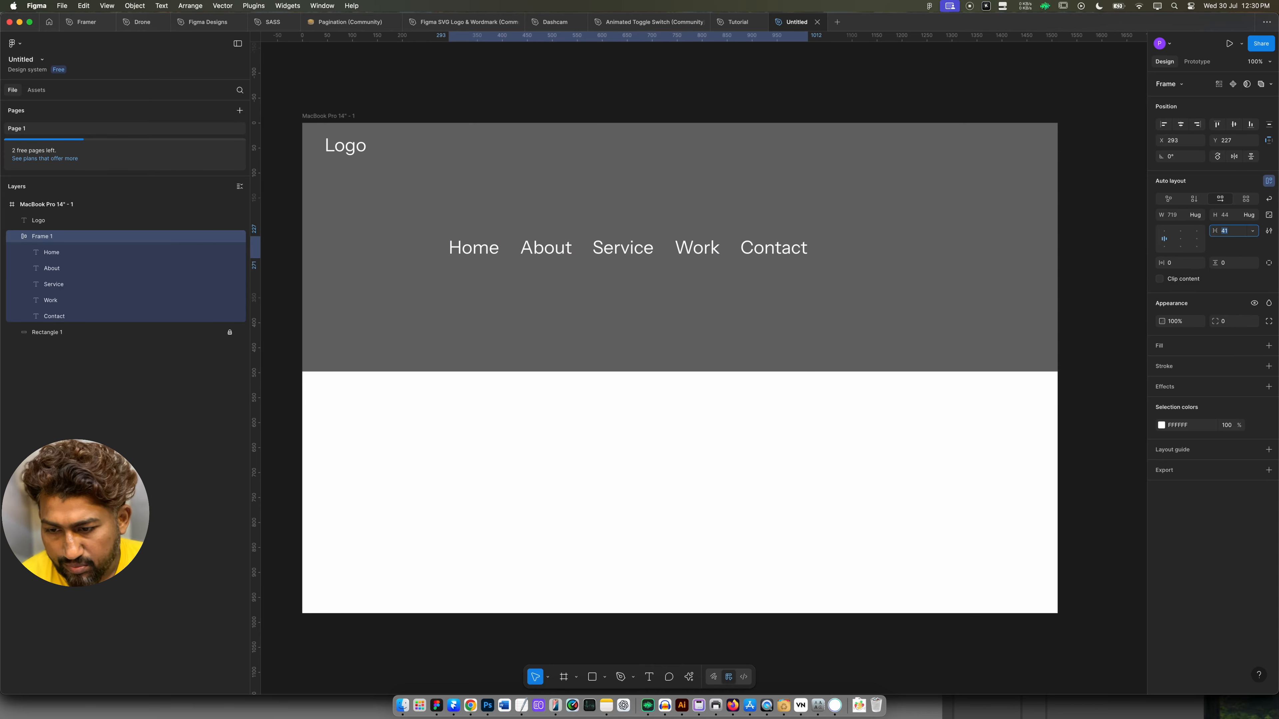
Set the font size of all five navigation labels to 18 and deselect them.
{"action": "left_click", "coordinate": [487, 249]}
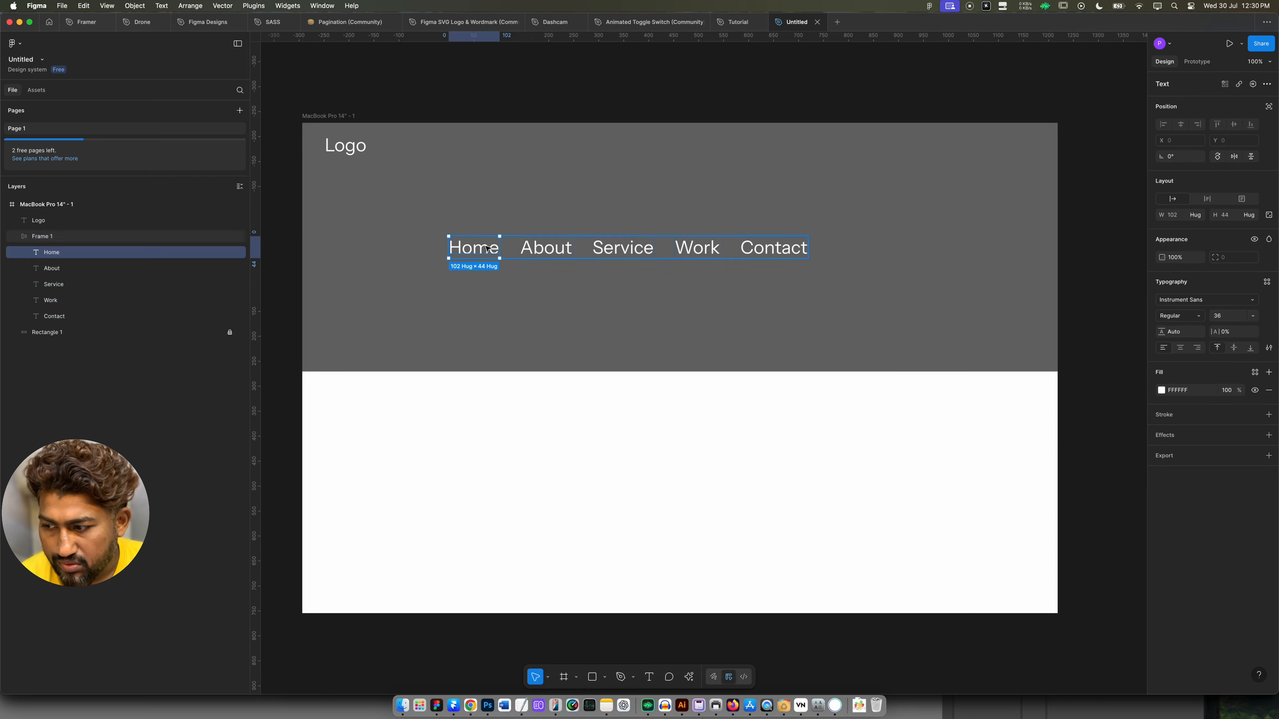
{"action": "left_click", "coordinate": [48, 316], "text": "shift"}
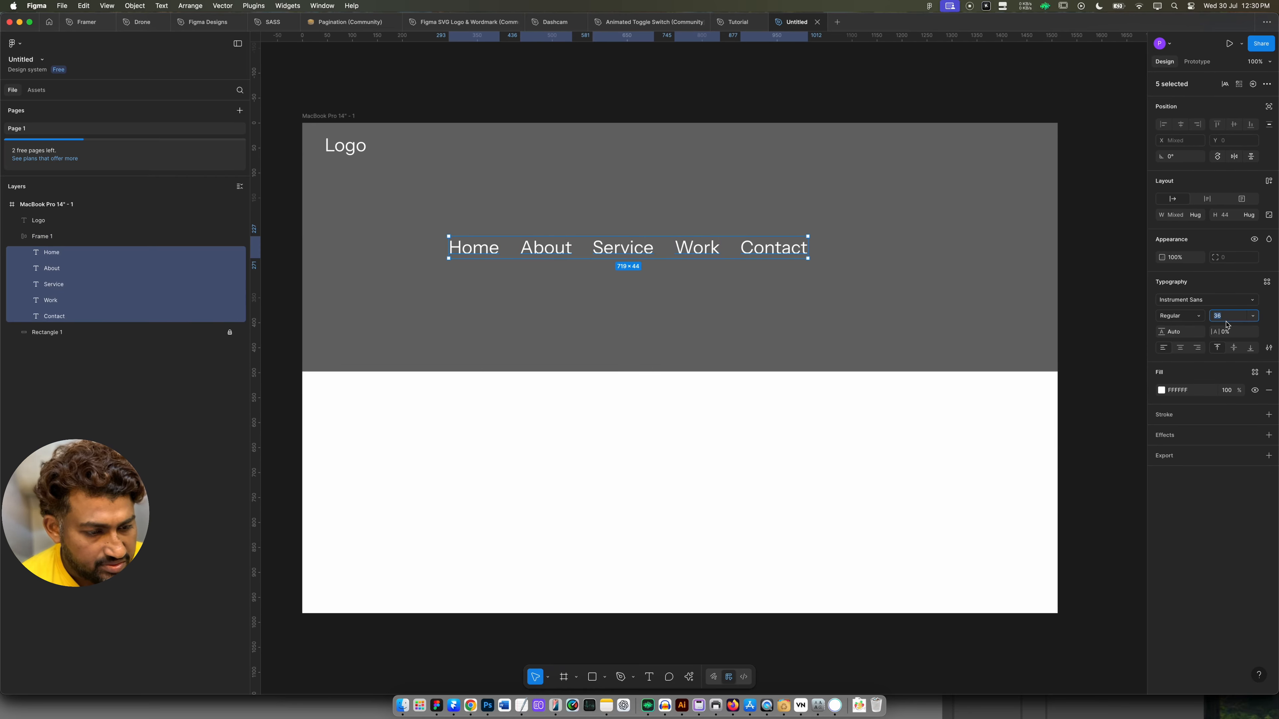
{"action": "key", "text": "Down"}
{"action": "key", "text": "Down"}
{"action": "key", "text": "Down"}
{"action": "key", "text": "Down"}
{"action": "key", "text": "Down"}
{"action": "key", "text": "Down"}
{"action": "key", "text": "Down"}
{"action": "key", "text": "Down"}
{"action": "key", "text": "Down"}
{"action": "key", "text": "Down"}
{"action": "key", "text": "Down"}
{"action": "key", "text": "Down"}
{"action": "key", "text": "Down"}
{"action": "key", "text": "Down"}
{"action": "key", "text": "Down"}
{"action": "key", "text": "Down"}
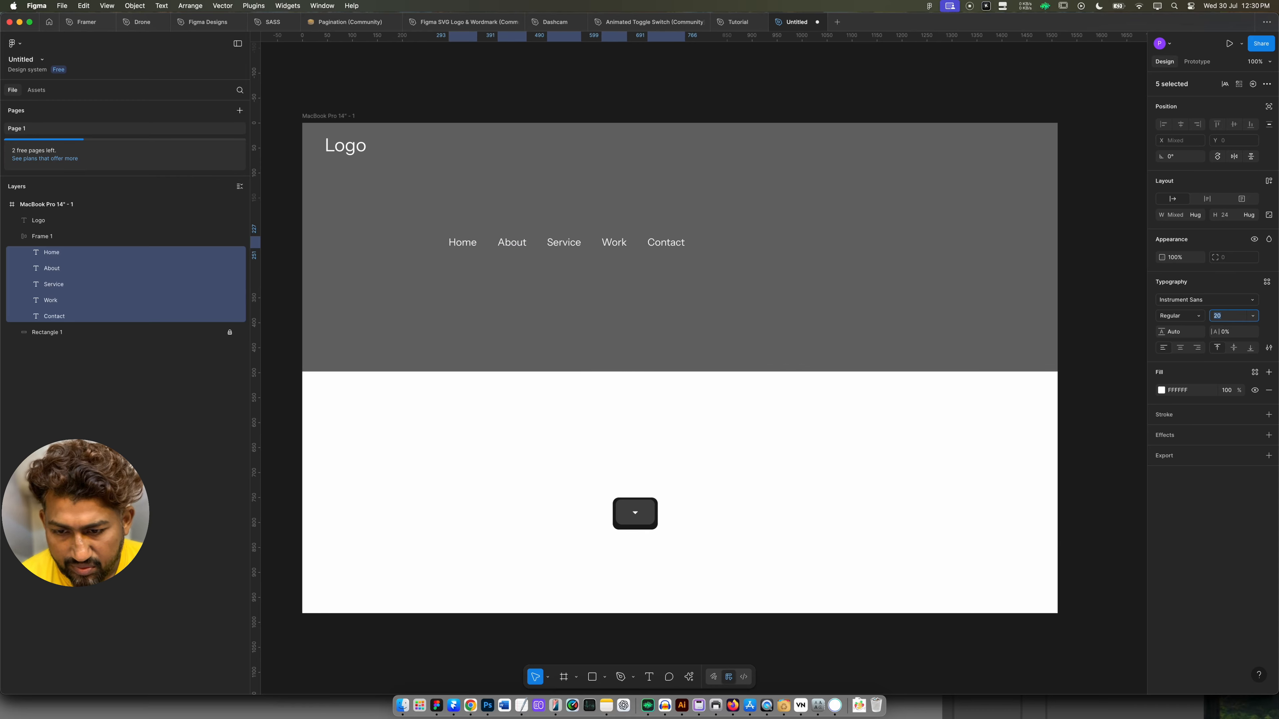
{"action": "key", "text": "Down"}
{"action": "key", "text": "Down"}
{"action": "key", "text": "Down"}
{"action": "key", "text": "Up"}
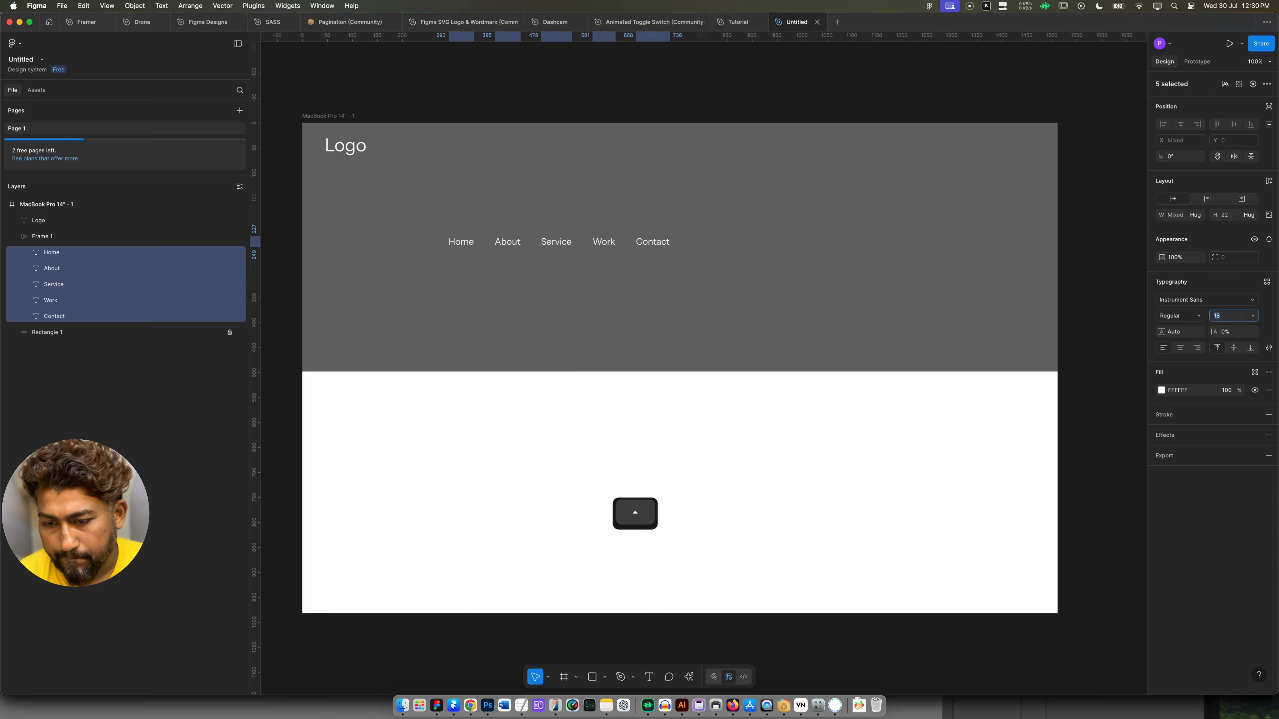
{"action": "left_click", "coordinate": [394, 308]}
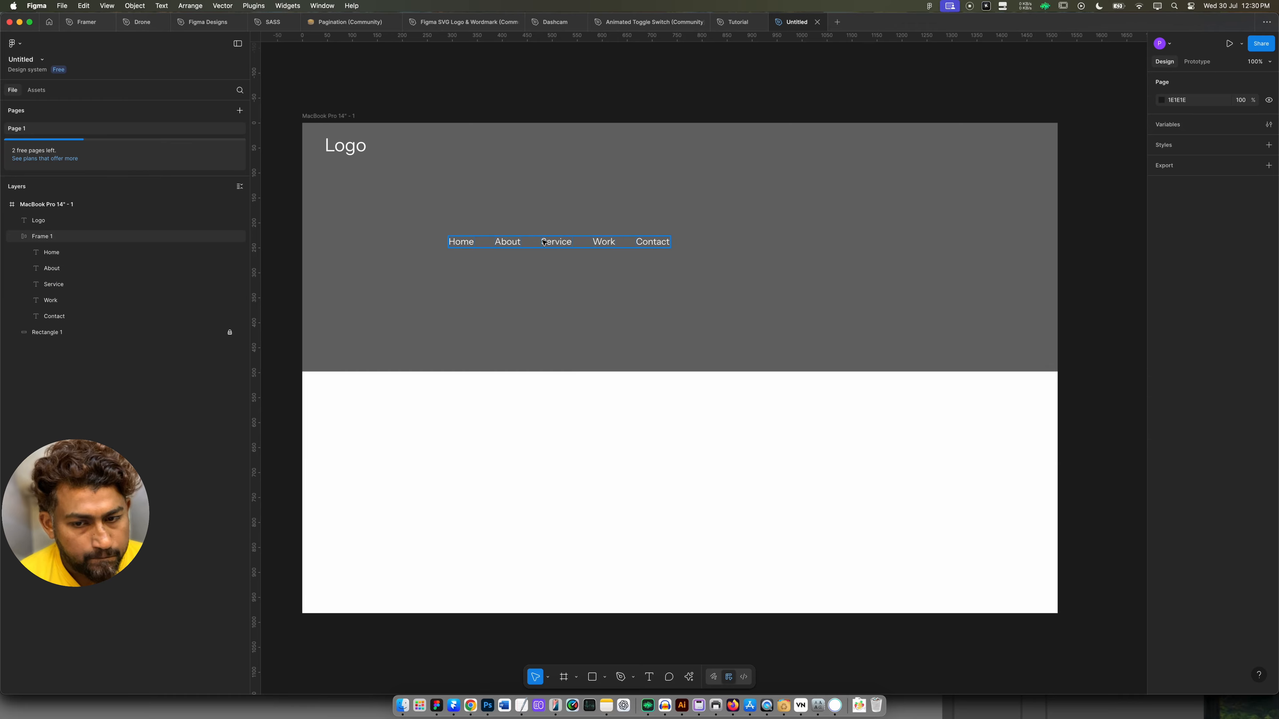
Move the navigation links row up level with the logo, near the horizontal centre of the frame at about X 539, Y 46.
{"action": "left_click_drag", "start_coordinate": [534, 239], "coordinate": [649, 159]}
{"action": "left_click", "coordinate": [1182, 125]}
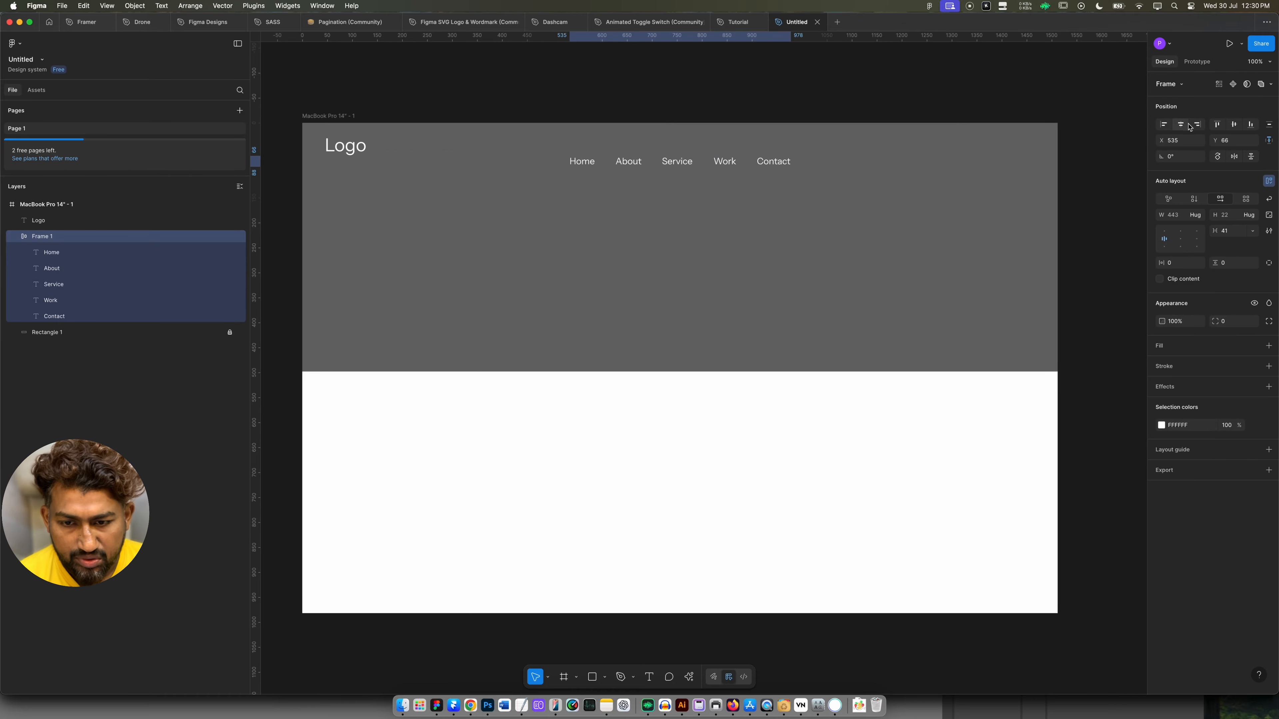
{"action": "left_click", "coordinate": [824, 192]}
{"action": "left_click_drag", "start_coordinate": [764, 165], "coordinate": [766, 155]}
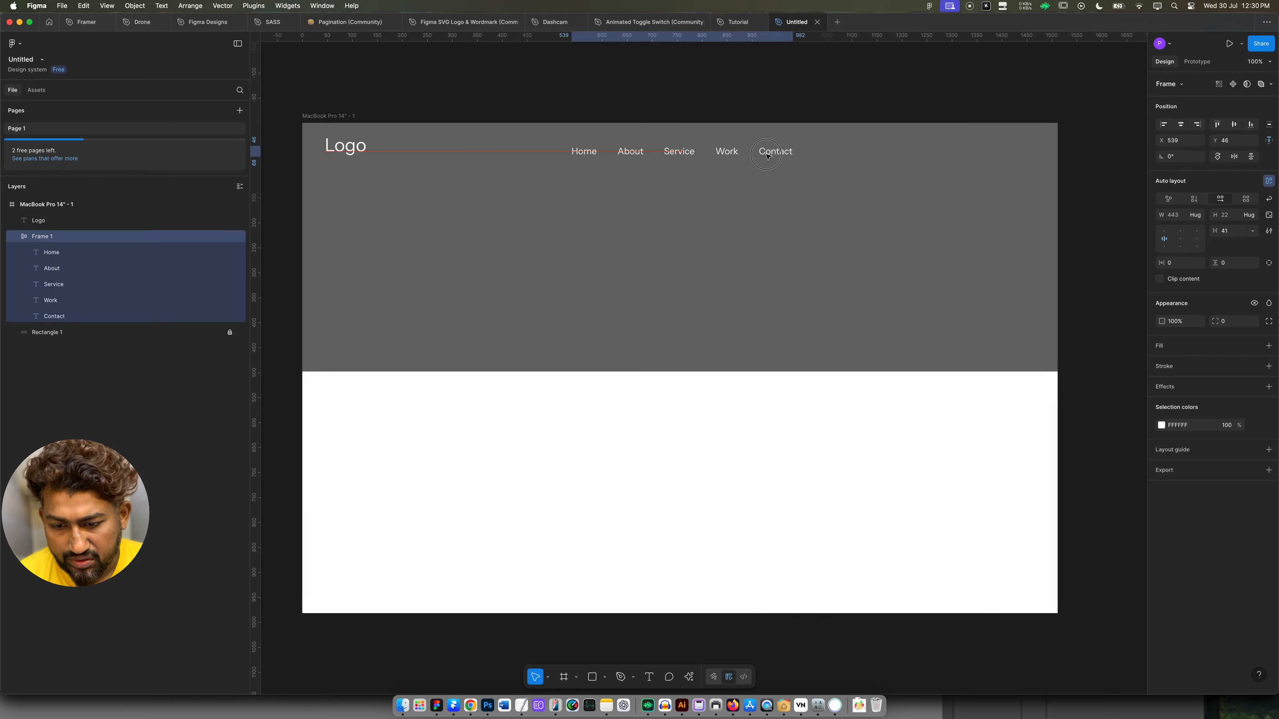
Add the text "Hire me" in the middle of the grey background.
{"action": "left_click", "coordinate": [542, 340]}
{"action": "scroll", "coordinate": [628, 285], "scroll_direction": "down", "scroll_amount": 1}
{"action": "key", "text": "t"}
{"action": "left_click", "coordinate": [641, 270]}
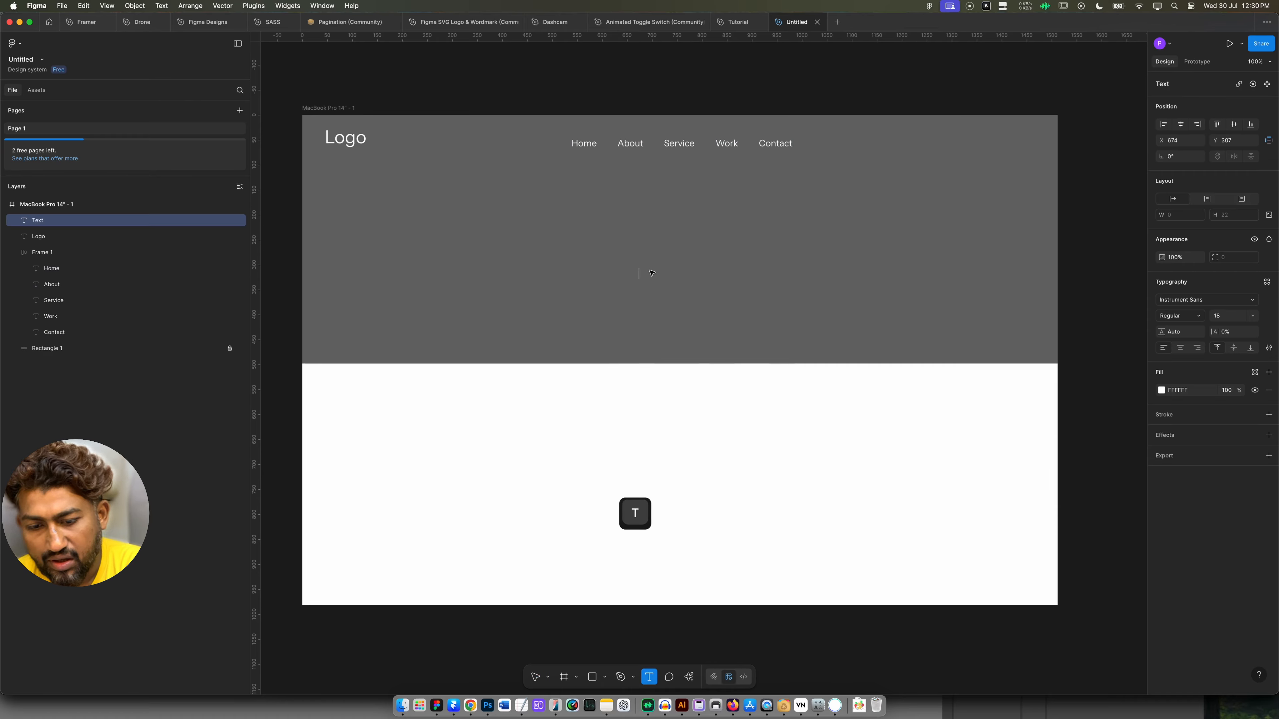
{"action": "type", "text": "Hire me"}
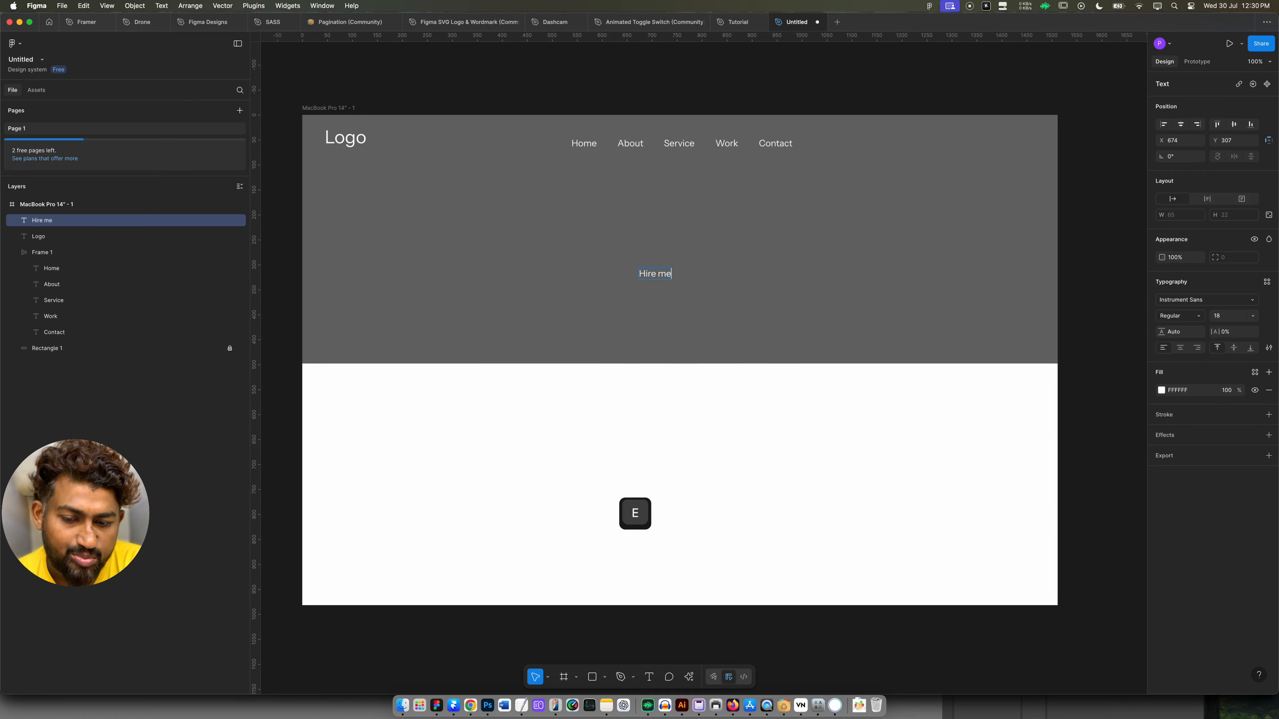
{"action": "key", "text": "Escape"}
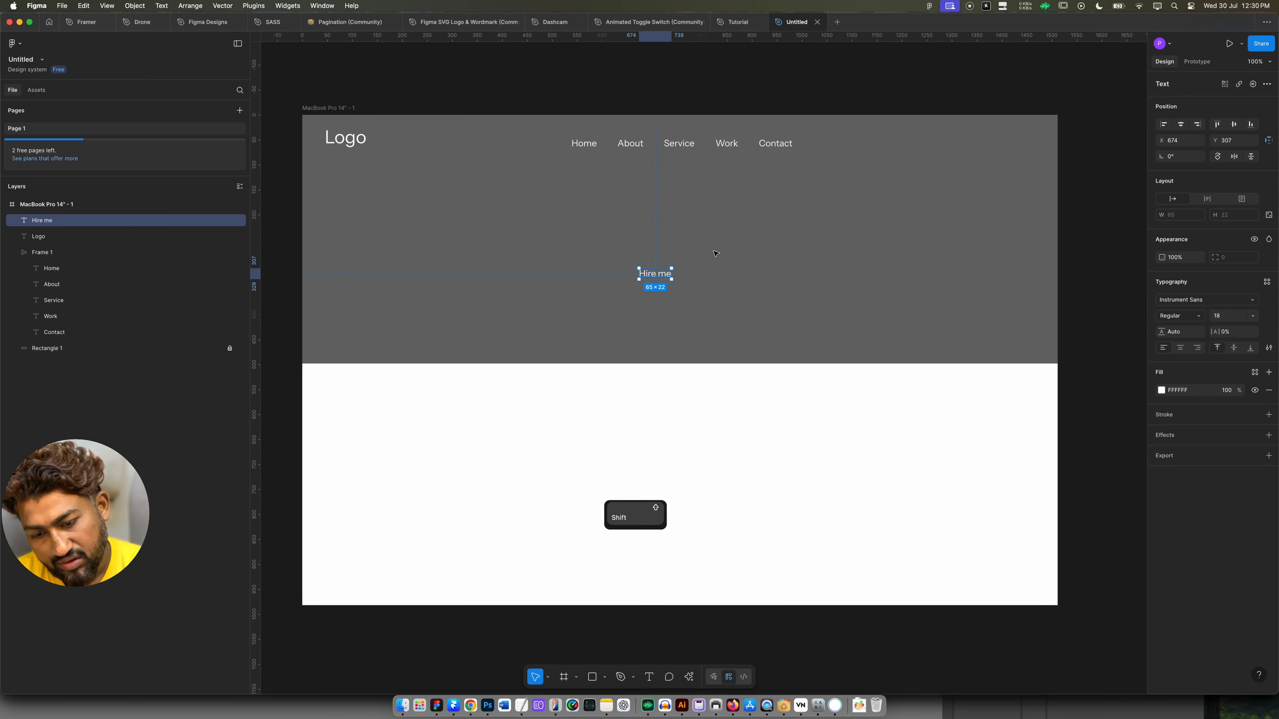
Wrap the Hire me text in an auto layout frame and give the frame a white fill.
{"action": "key", "text": "shift+a"}
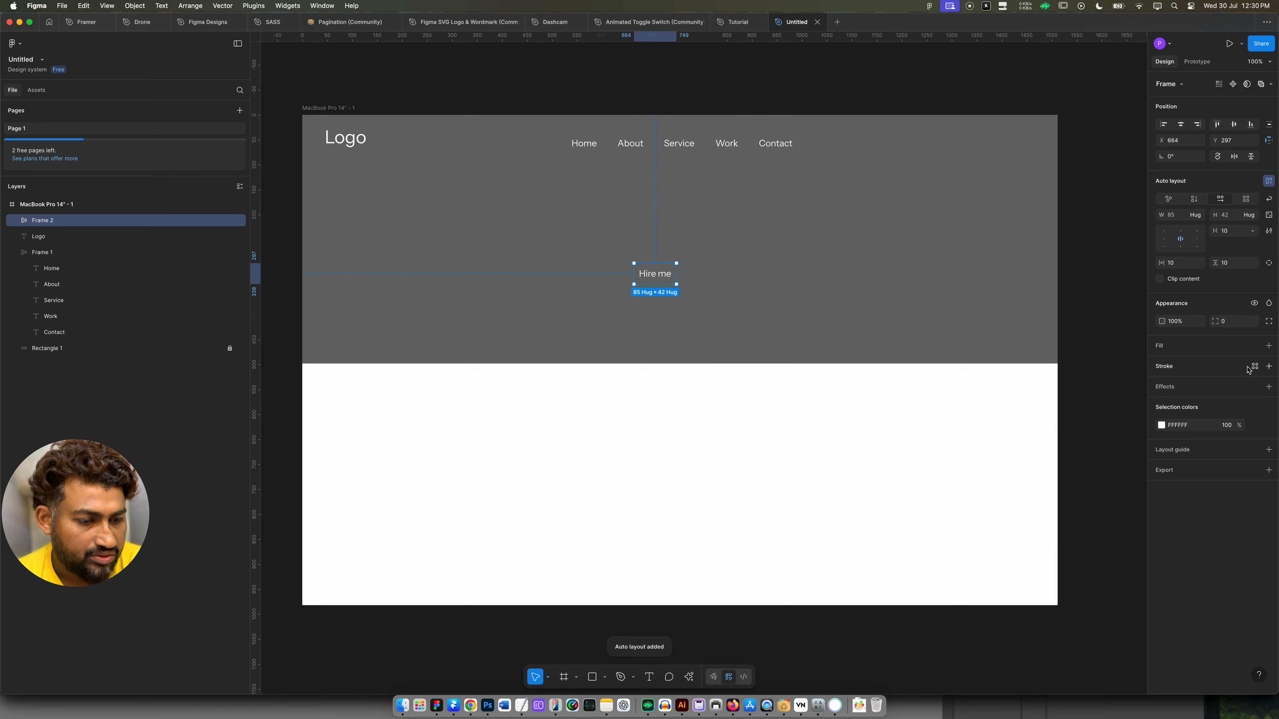
{"action": "left_click", "coordinate": [1268, 347]}
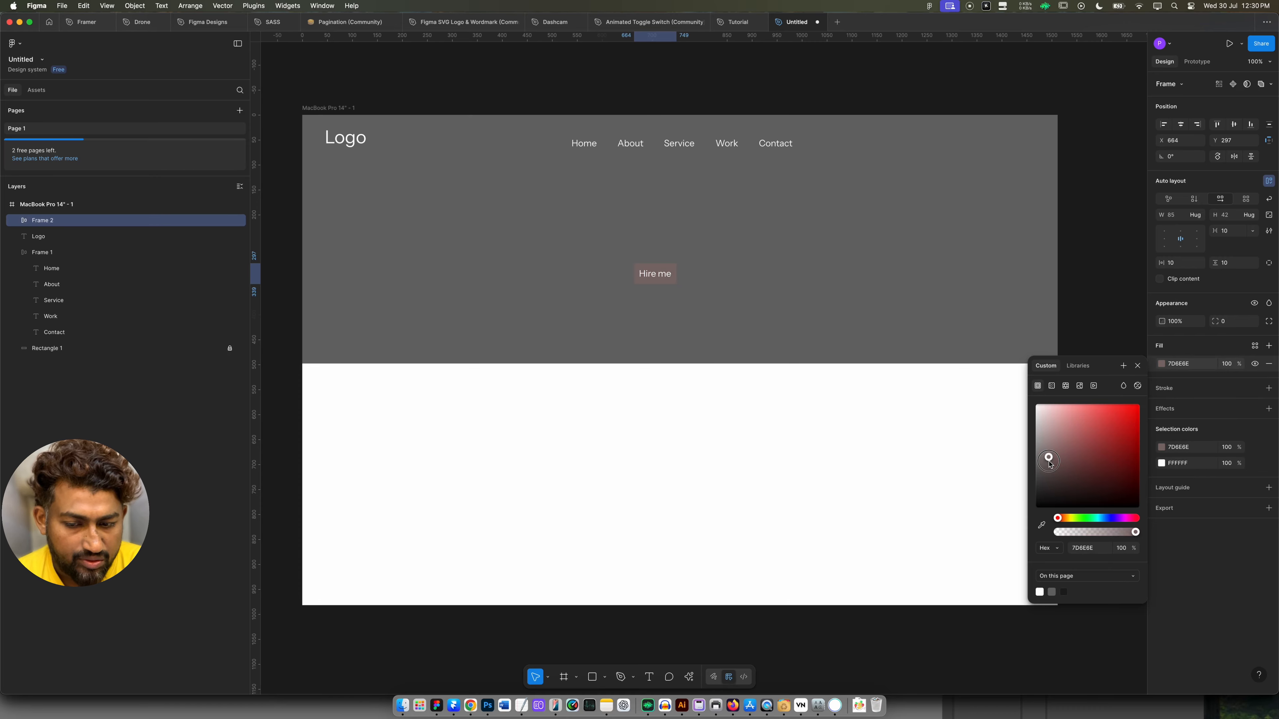
{"action": "left_click", "coordinate": [749, 309]}
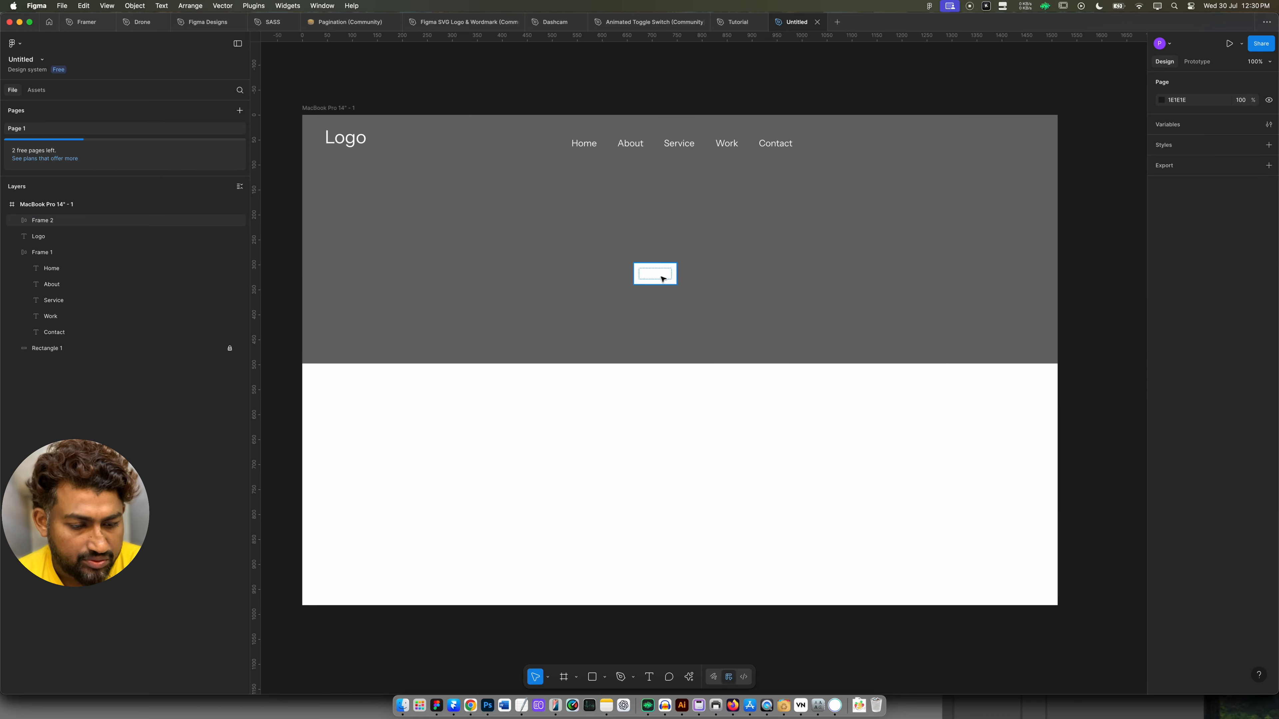
Change the Hire me text colour to black and deselect it.
{"action": "double_click", "coordinate": [665, 281]}
{"action": "left_click", "coordinate": [1163, 392]}
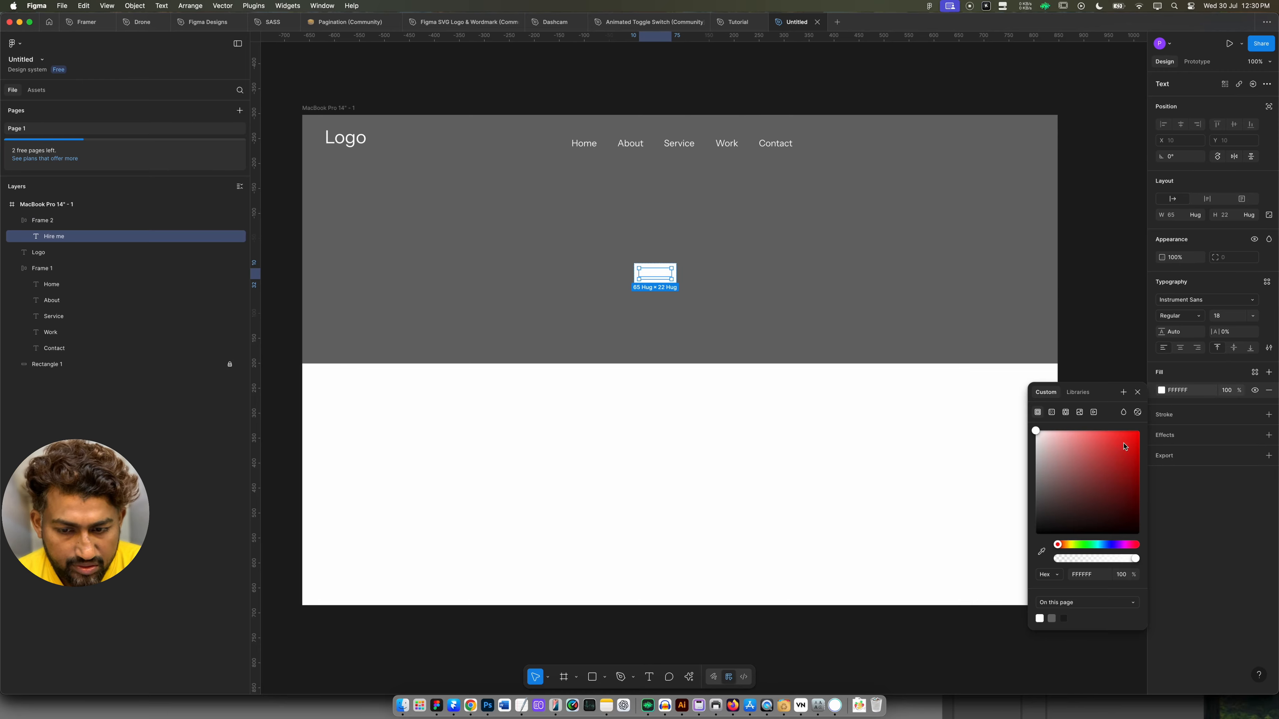
{"action": "left_click_drag", "start_coordinate": [1088, 448], "coordinate": [993, 537]}
{"action": "left_click", "coordinate": [713, 392]}
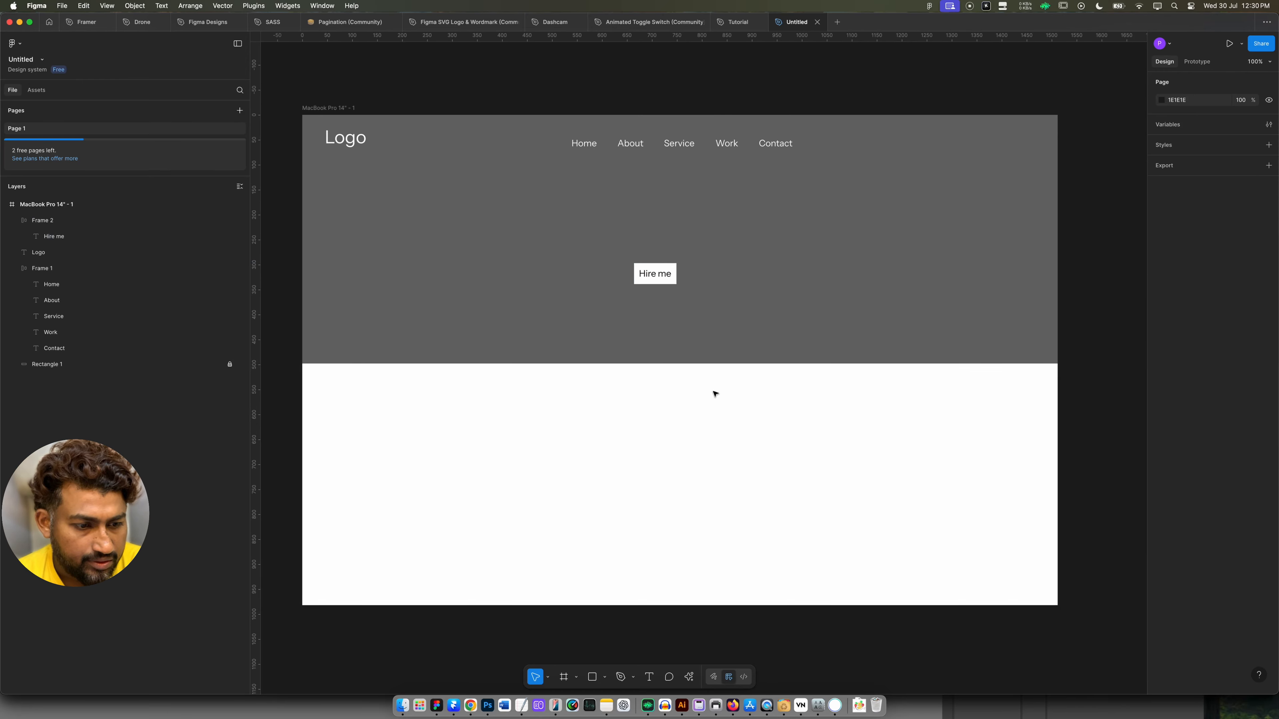
Set the Hire me button's horizontal padding to 21 and its vertical padding to 13.
{"action": "left_click", "coordinate": [675, 282]}
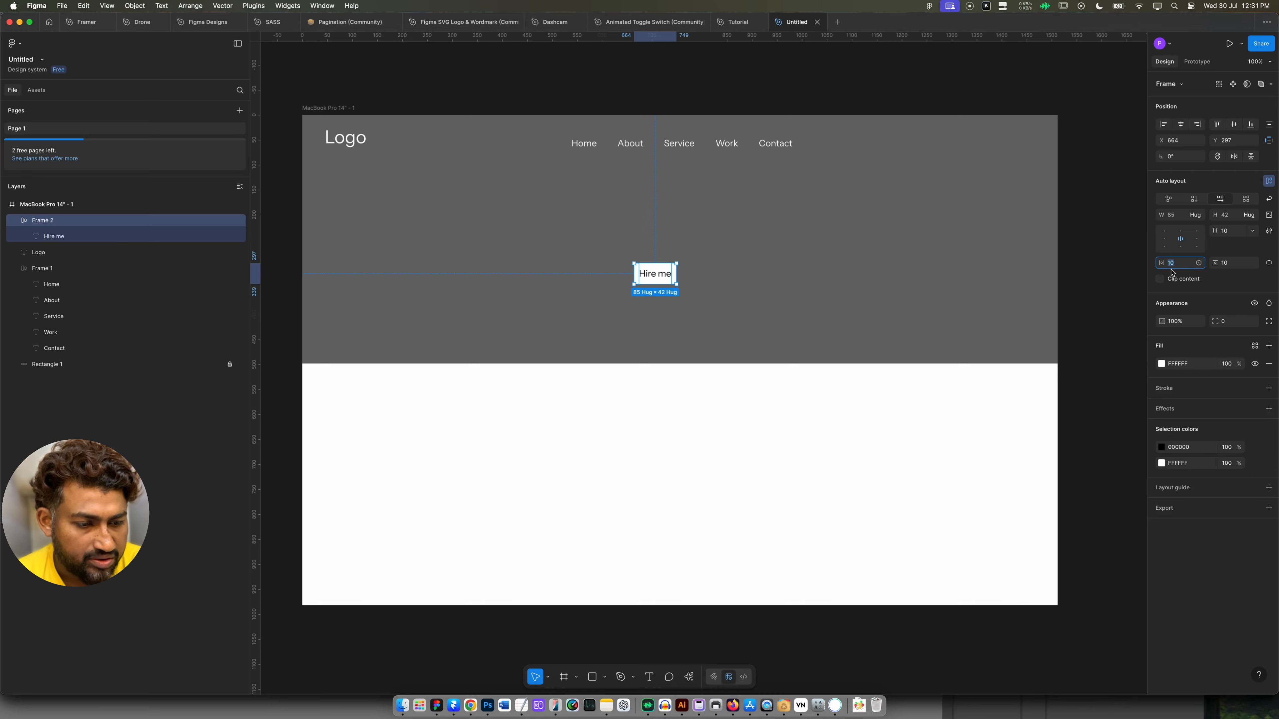
{"action": "key", "text": "Up"}
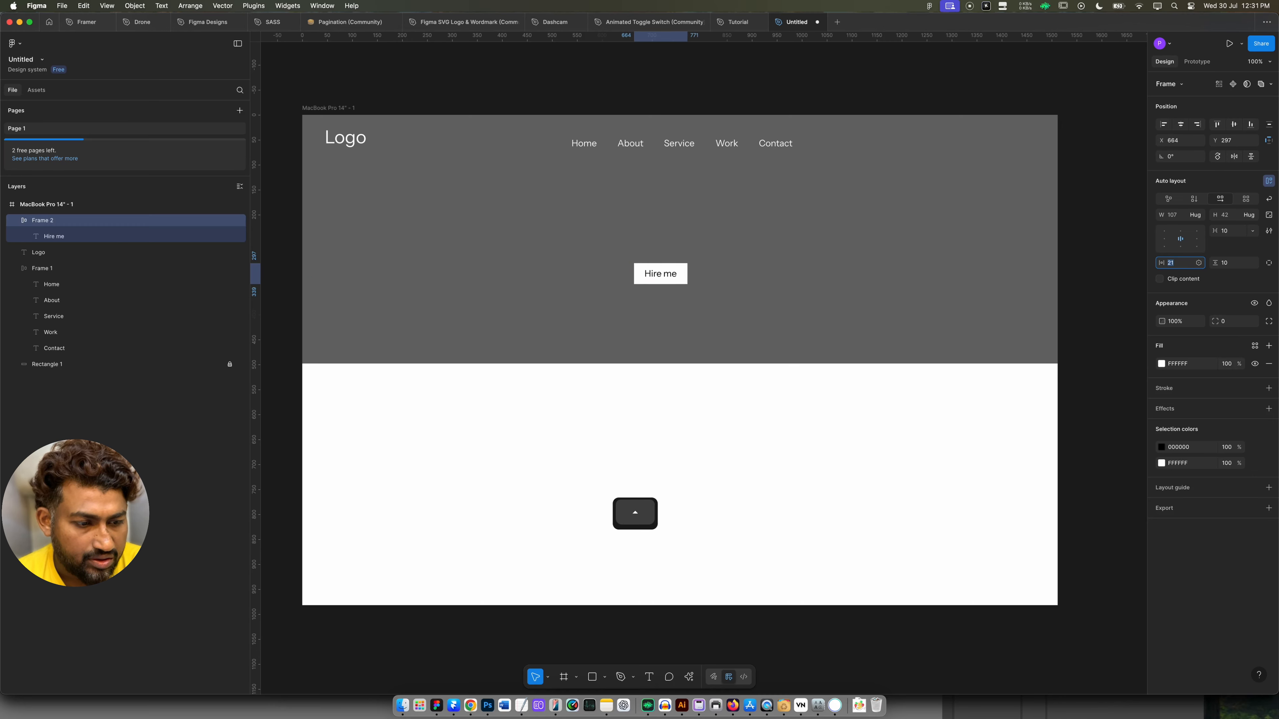
{"action": "left_click", "coordinate": [1223, 263]}
{"action": "key", "text": "Up"}
{"action": "key", "text": "Up"}
{"action": "key", "text": "Up"}
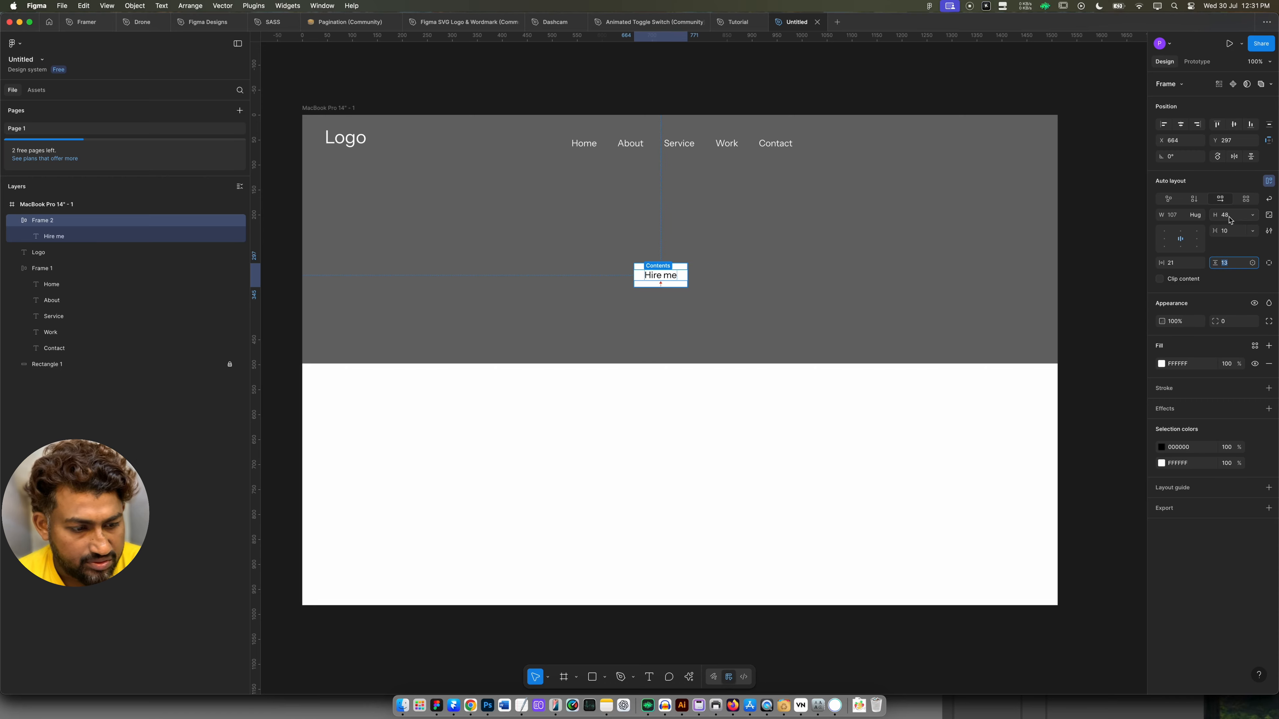
Round the Hire me button into a pill shape with a corner radius of 28.
{"action": "left_click", "coordinate": [1223, 323]}
{"action": "key", "text": "Up"}
{"action": "key", "text": "Up"}
{"action": "key", "text": "Up"}
{"action": "key", "text": "Up"}
{"action": "key", "text": "Up"}
{"action": "key", "text": "Up"}
{"action": "key", "text": "Up"}
{"action": "key", "text": "Up"}
{"action": "key", "text": "Up"}
{"action": "key", "text": "Up"}
{"action": "key", "text": "Up"}
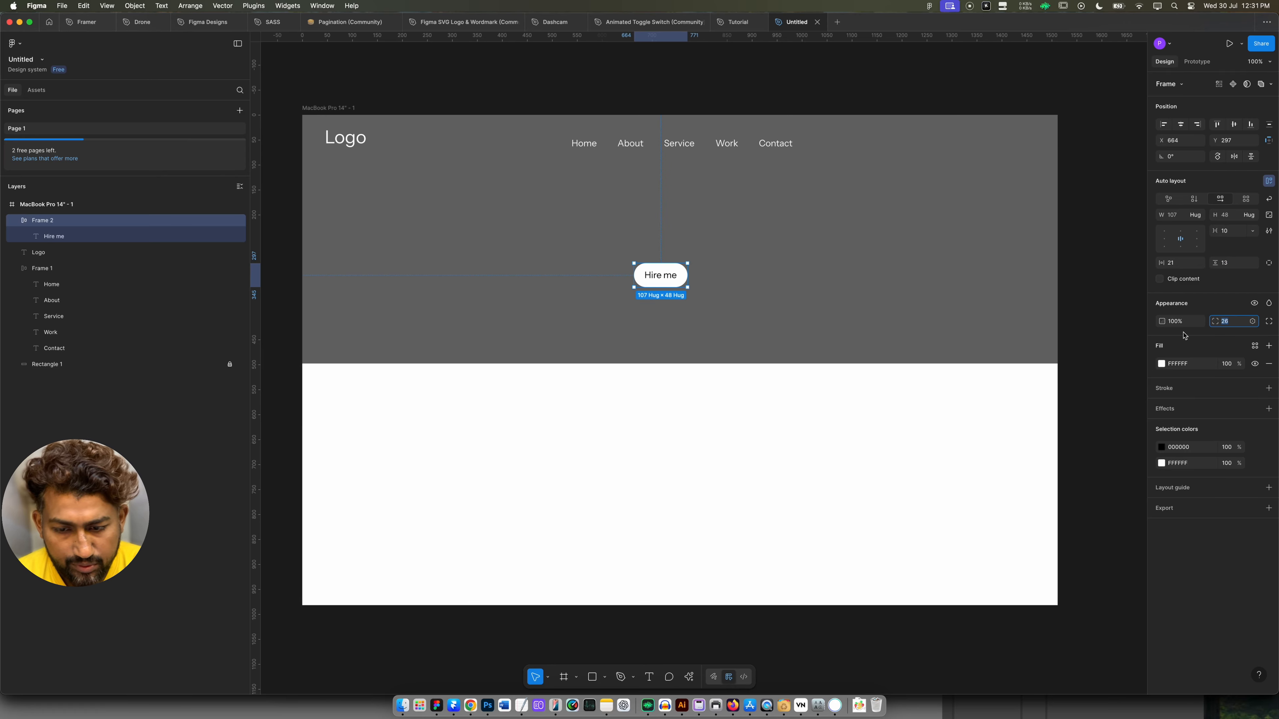
{"action": "left_click", "coordinate": [777, 374]}
Move the Hire me button to the right end of the header and combine logo, navigation links and button in one auto layout row.
{"action": "left_click_drag", "start_coordinate": [671, 285], "coordinate": [988, 153]}
{"action": "left_click", "coordinate": [362, 148]}
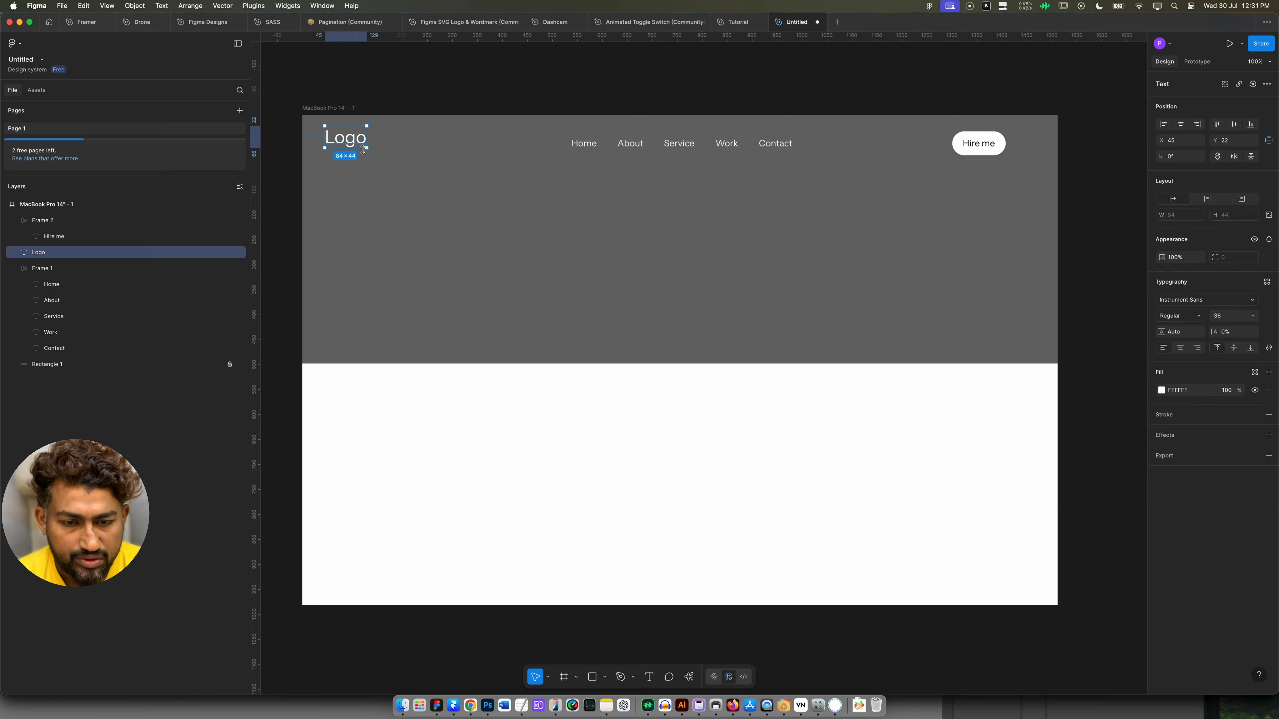
{"action": "left_click", "coordinate": [775, 144], "text": "shift"}
{"action": "left_click", "coordinate": [979, 143], "text": "shift"}
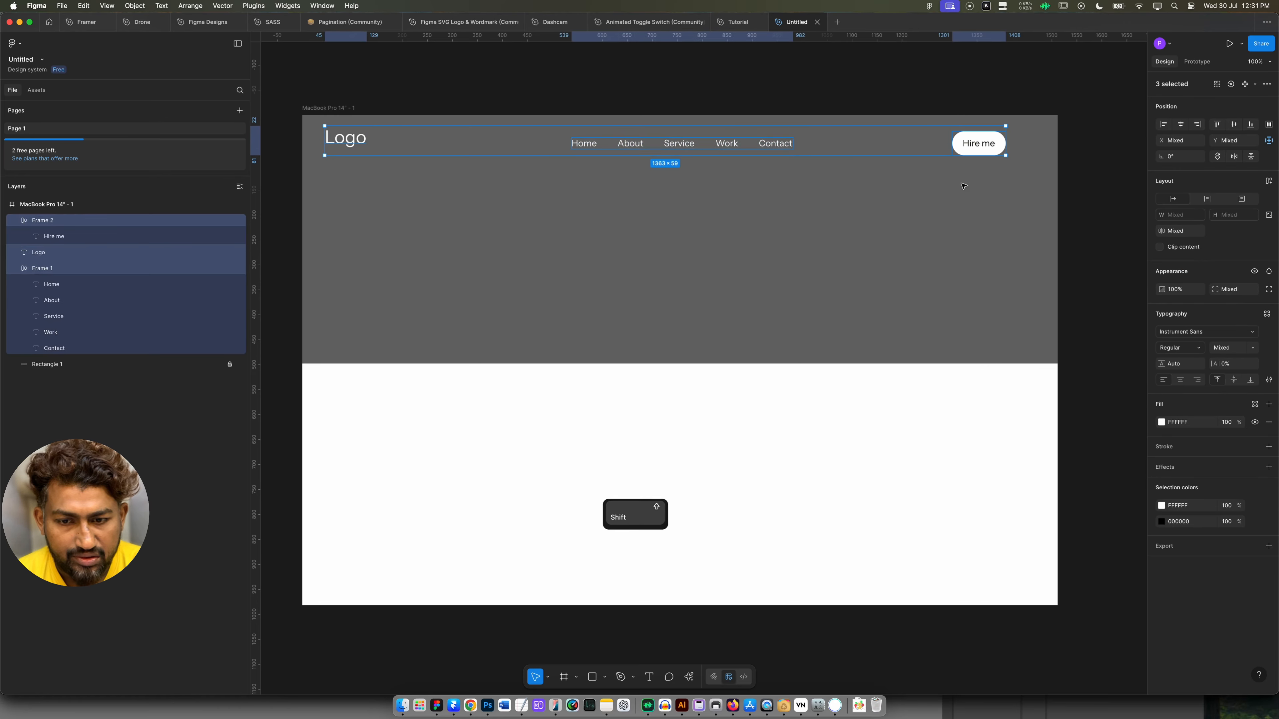
{"action": "key", "text": "shift+a"}
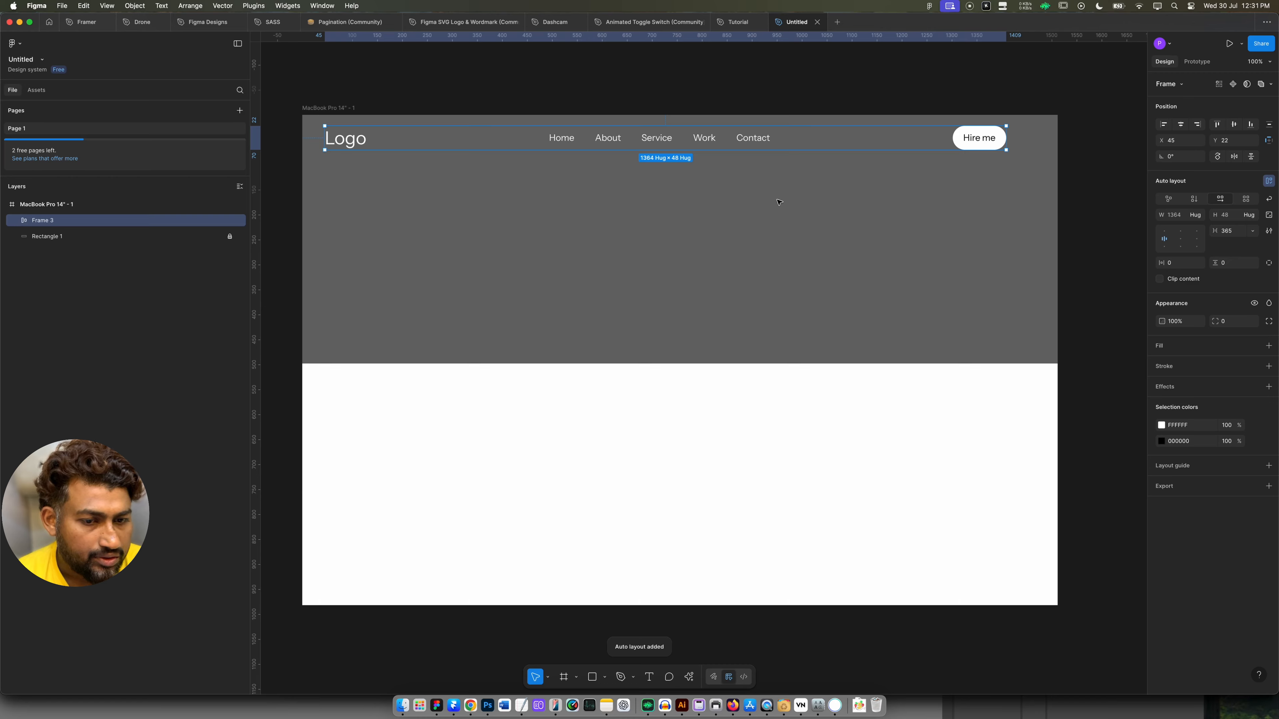
Centre the header row horizontally in the MacBook frame and set its auto layout alignment to centre.
{"action": "left_click", "coordinate": [1181, 124]}
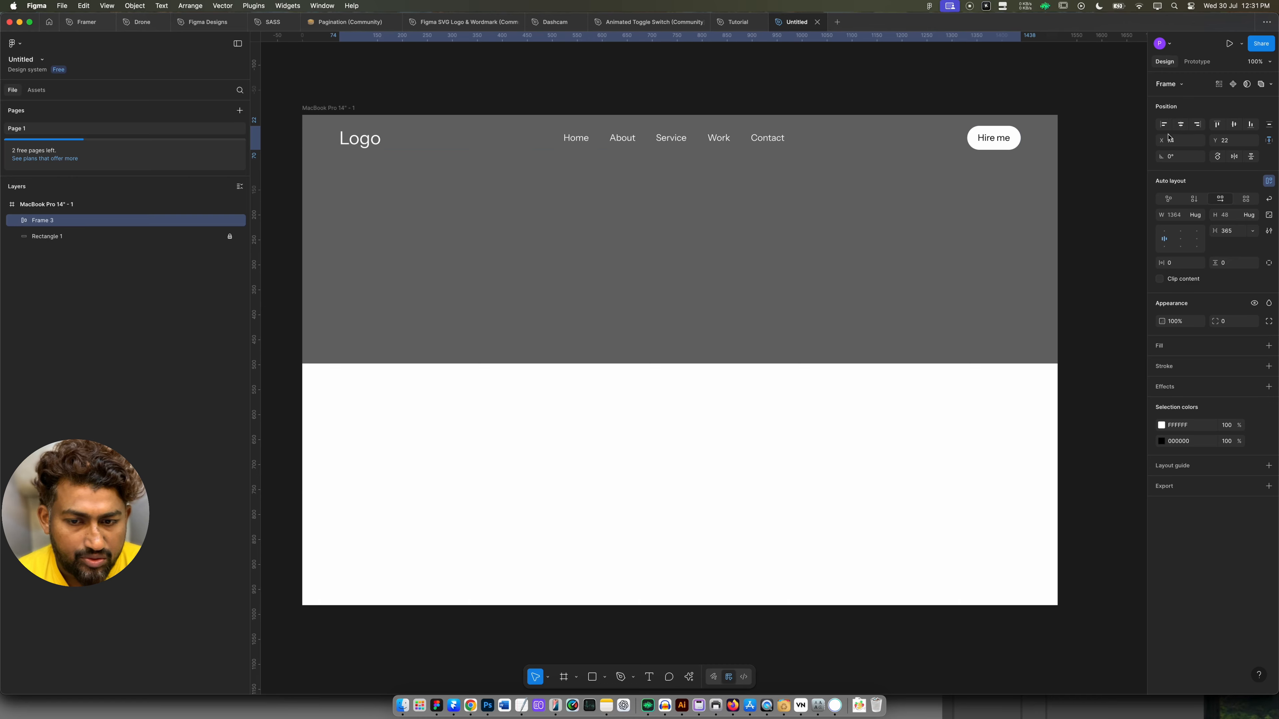
{"action": "left_click", "coordinate": [865, 264]}
{"action": "left_click", "coordinate": [874, 141]}
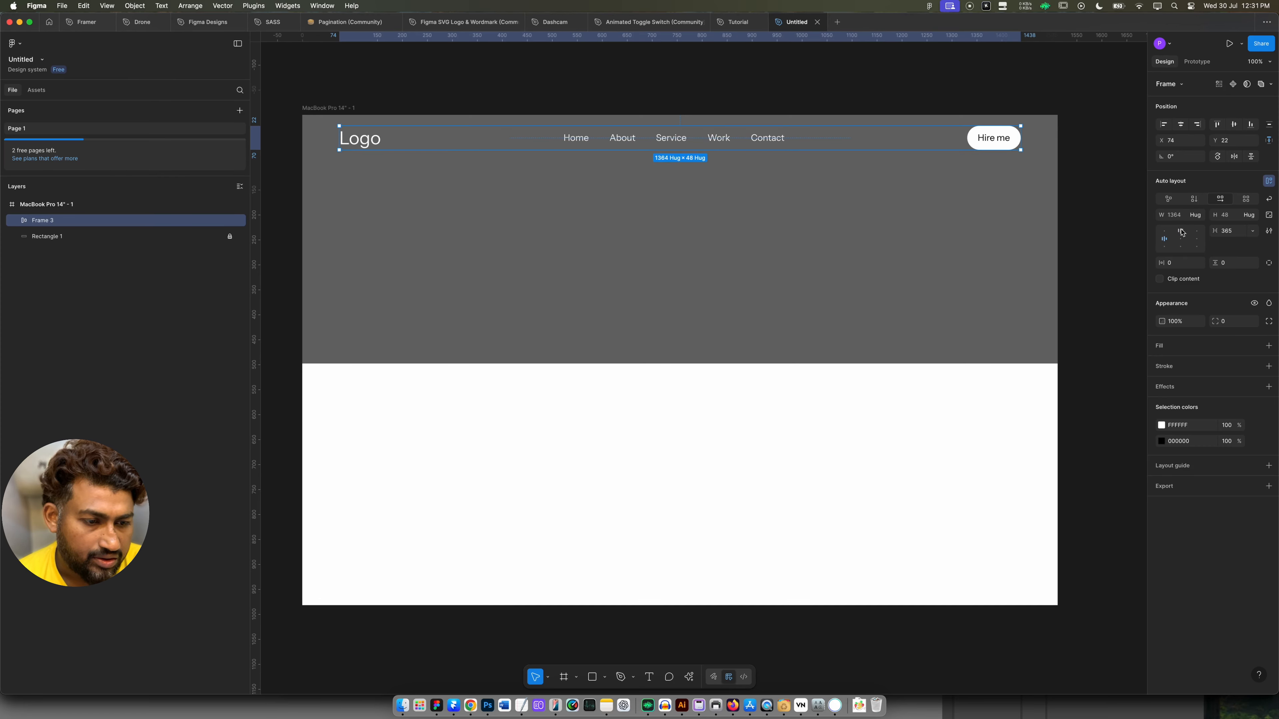
{"action": "left_click", "coordinate": [1179, 234]}
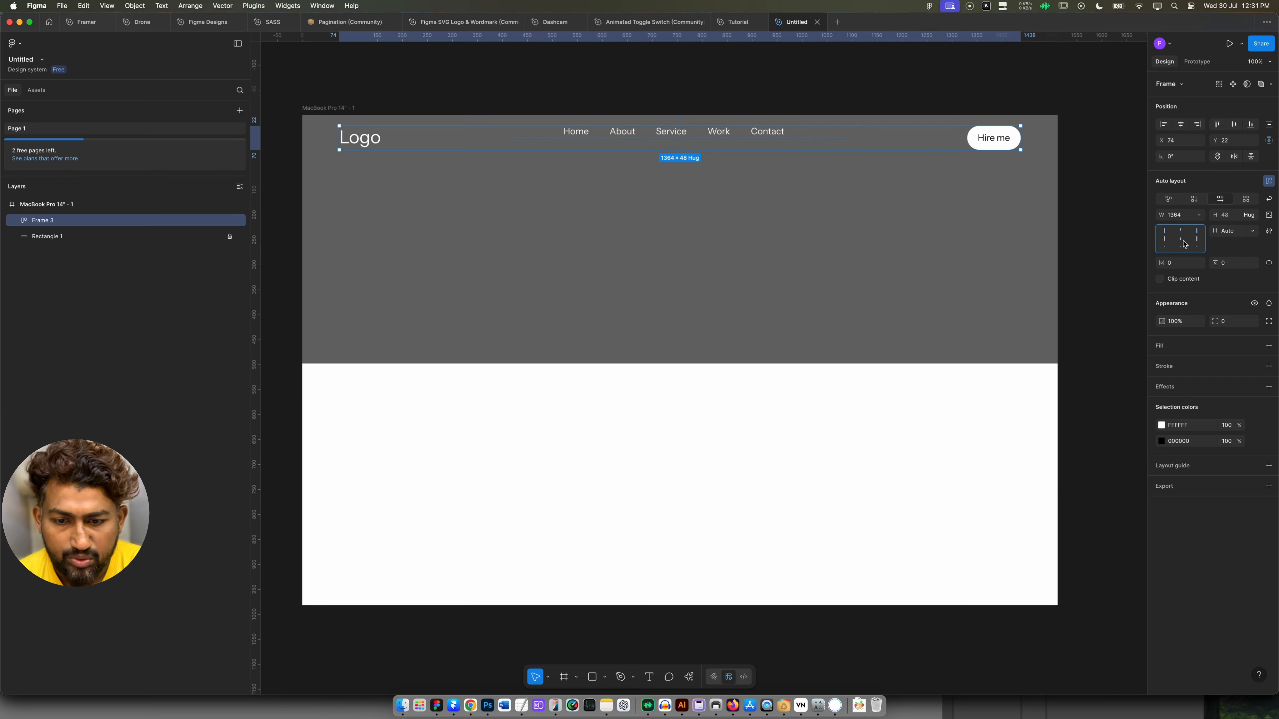
{"action": "left_click", "coordinate": [1181, 241]}
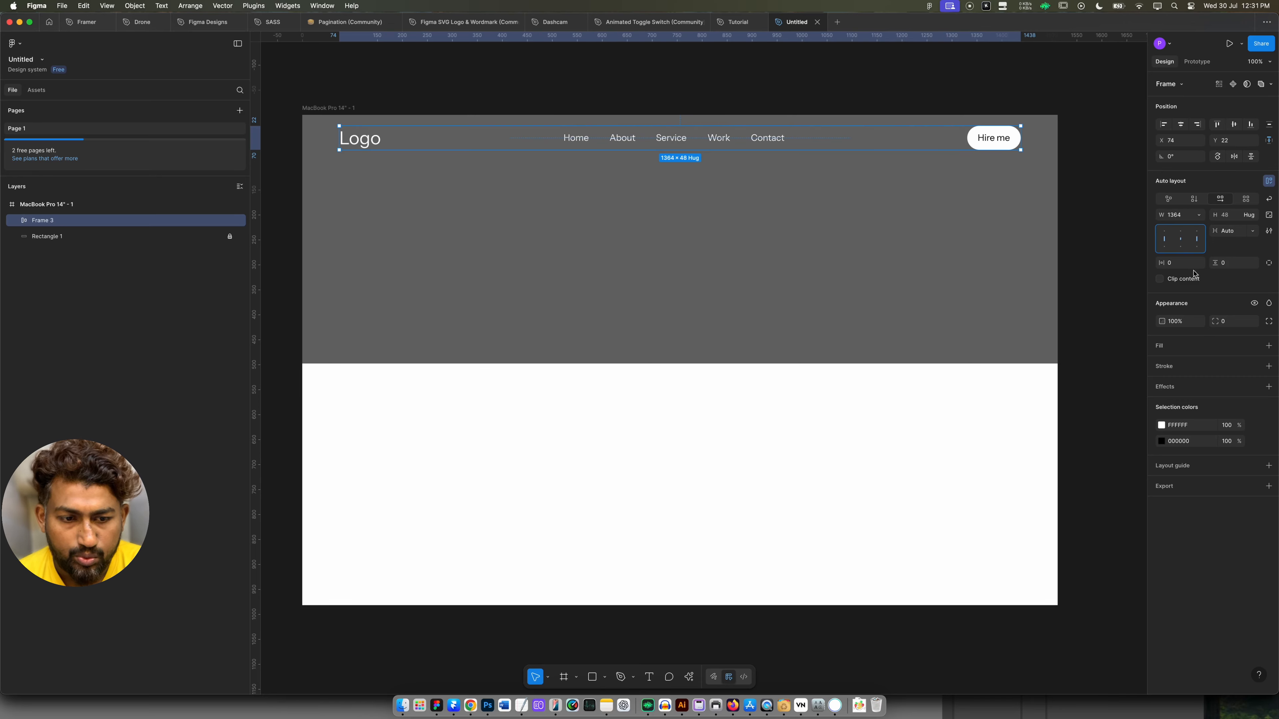
{"action": "left_click", "coordinate": [1169, 236]}
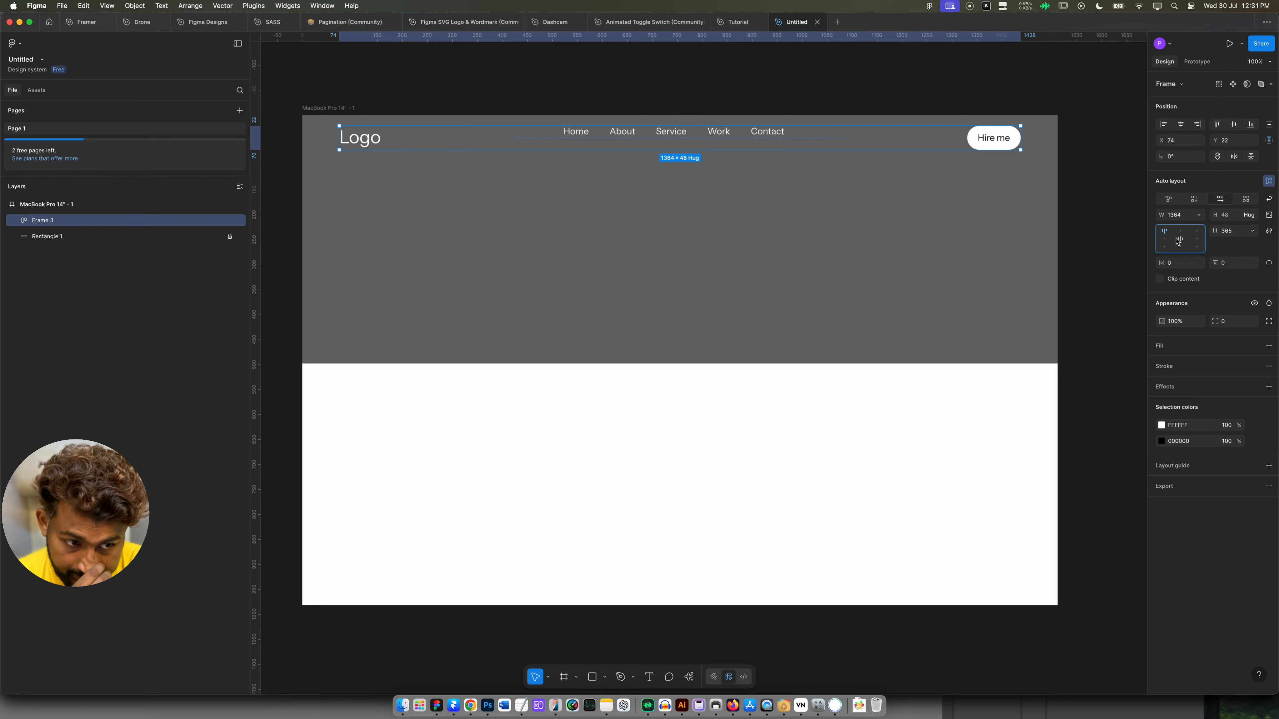
{"action": "left_click", "coordinate": [1166, 241]}
{"action": "left_click", "coordinate": [1179, 241]}
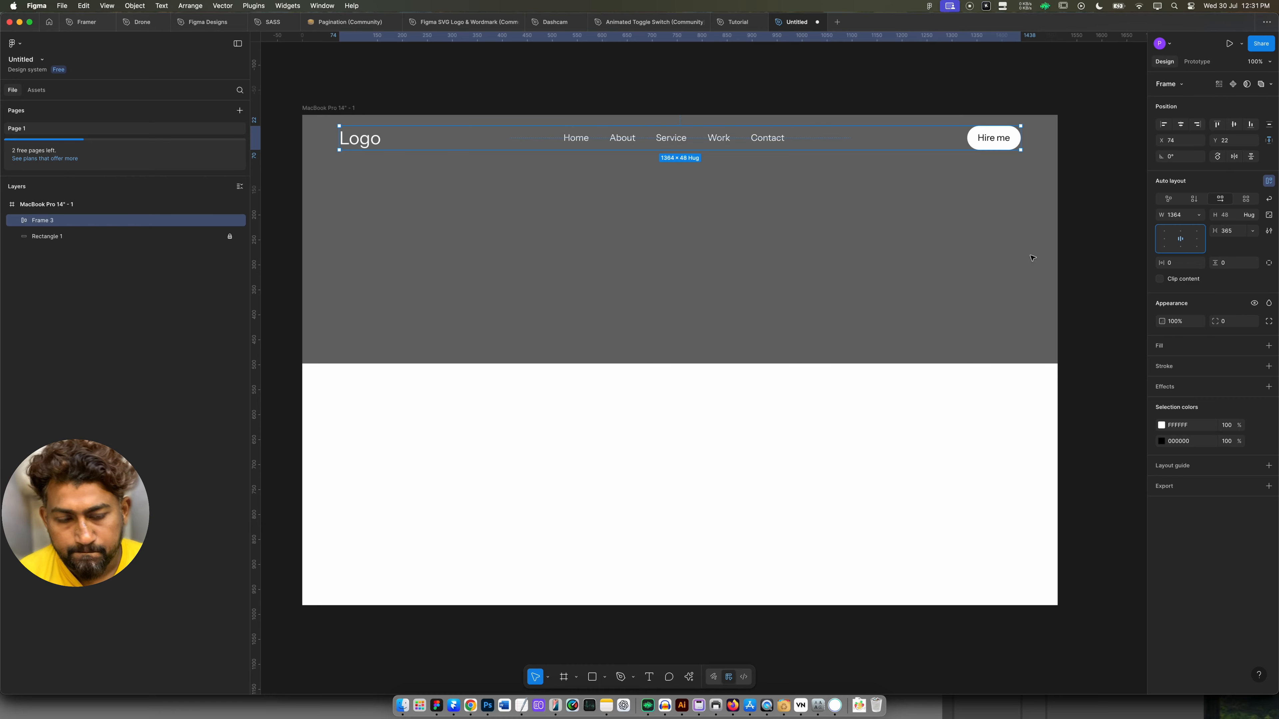
{"action": "left_click", "coordinate": [815, 246]}
Unlock the grey background rectangle.
{"action": "left_click", "coordinate": [698, 139]}
{"action": "left_click", "coordinate": [651, 217]}
{"action": "key", "text": "space"}
{"action": "left_click_drag", "start_coordinate": [628, 234], "coordinate": [593, 275]}
{"action": "right_click", "coordinate": [601, 327]}
{"action": "left_click", "coordinate": [537, 336]}
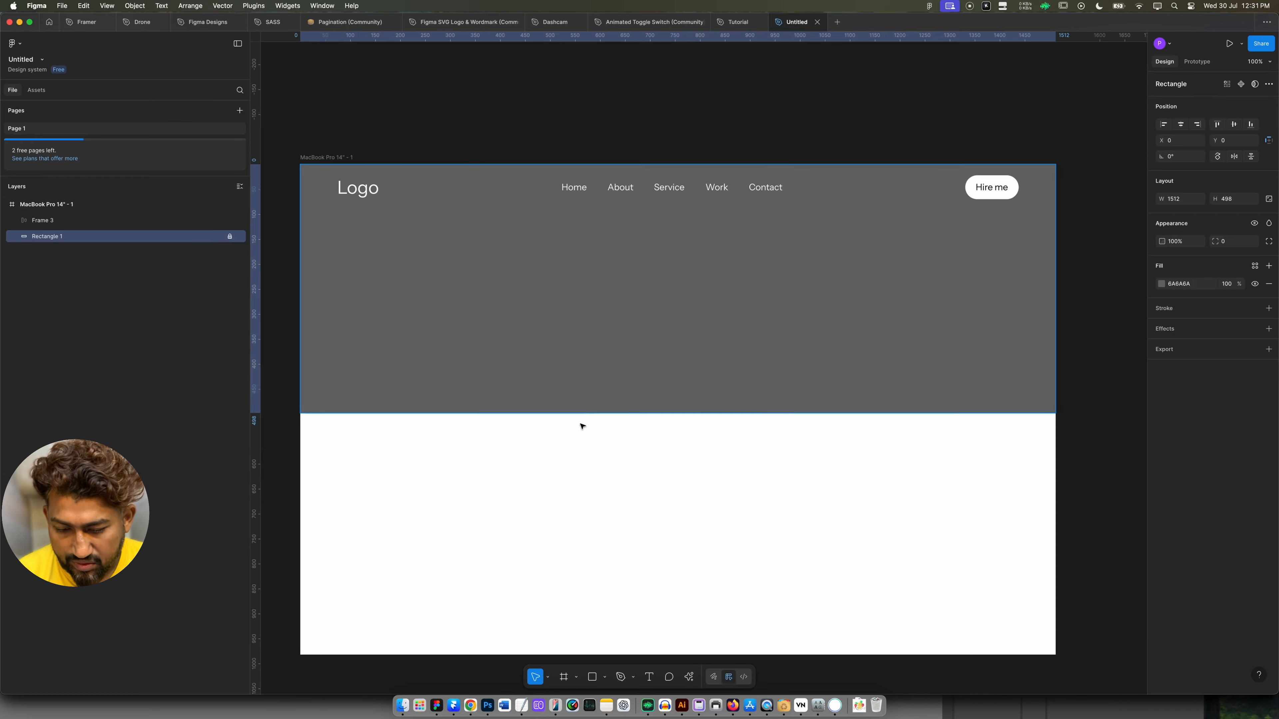
{"action": "left_click", "coordinate": [594, 416]}
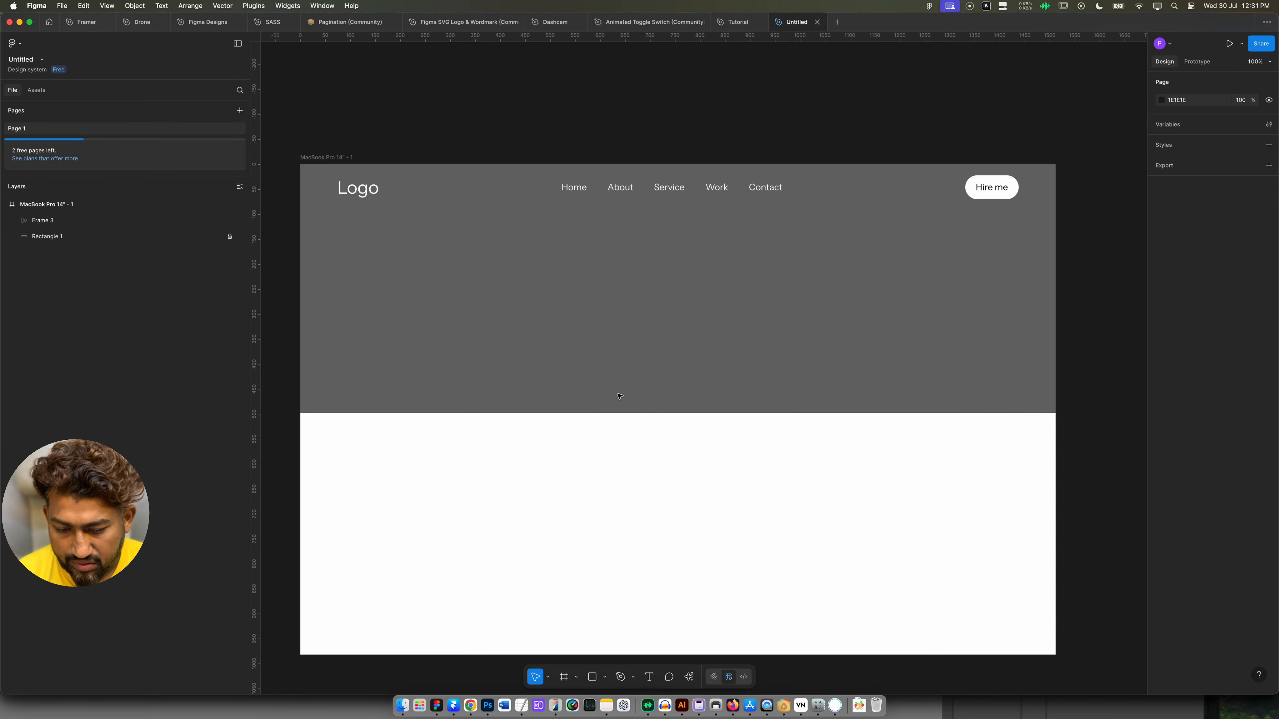
{"action": "right_click", "coordinate": [637, 360]}
{"action": "left_click", "coordinate": [685, 617]}
Stretch the grey background rectangle downward to a height of 832.
{"action": "left_click", "coordinate": [679, 409]}
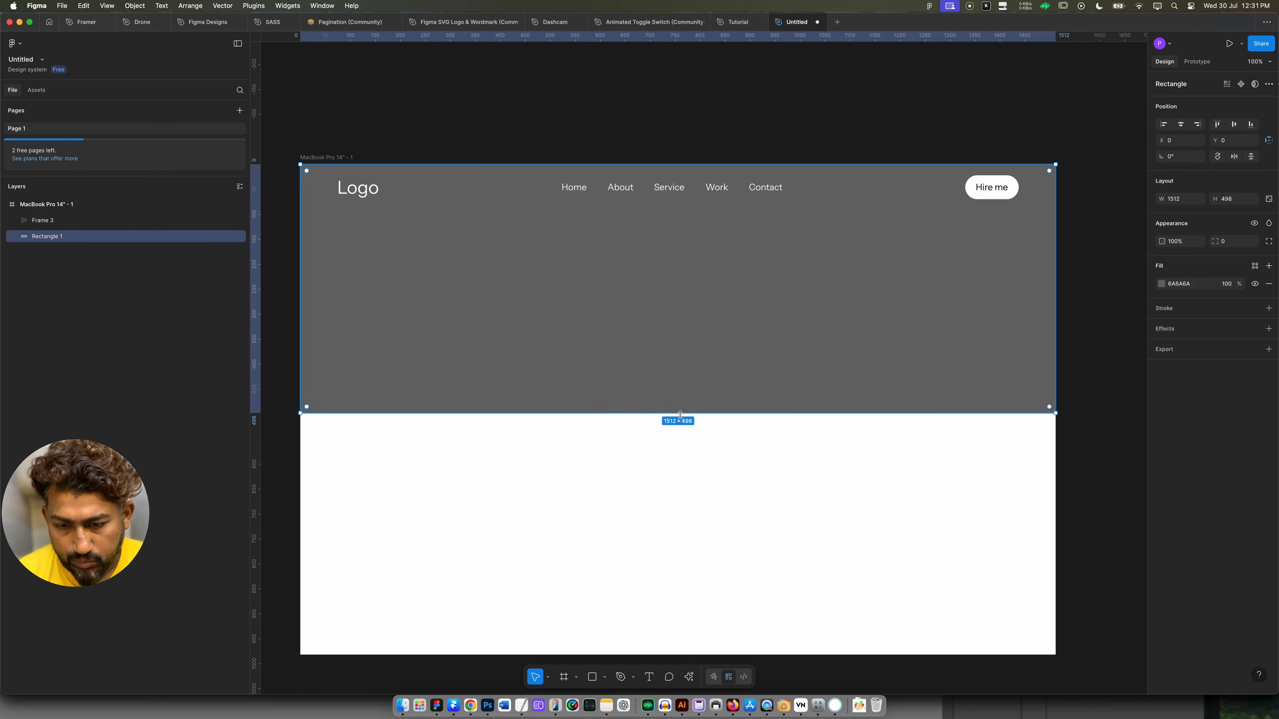
{"action": "left_click_drag", "start_coordinate": [677, 415], "coordinate": [685, 455]}
{"action": "left_click", "coordinate": [654, 610]}
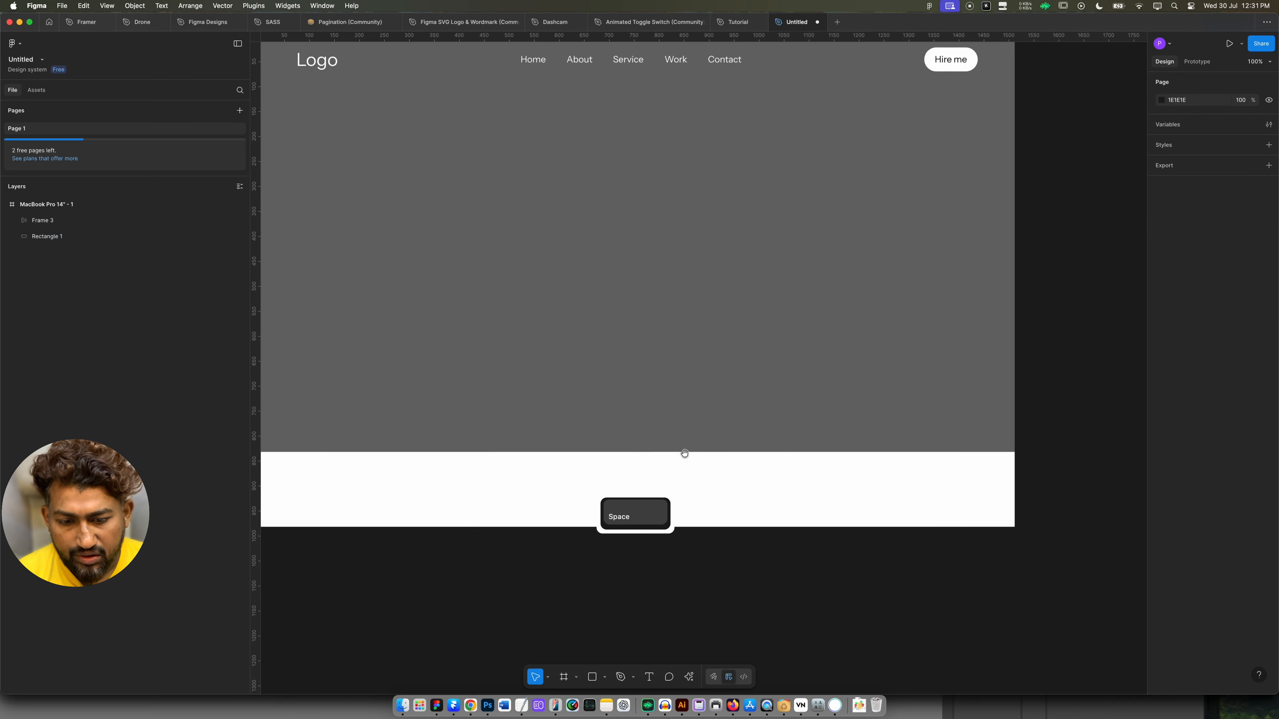
Align the shifted background rectangle to the left and top edges of the MacBook frame.
{"action": "left_click_drag", "start_coordinate": [743, 317], "coordinate": [764, 371]}
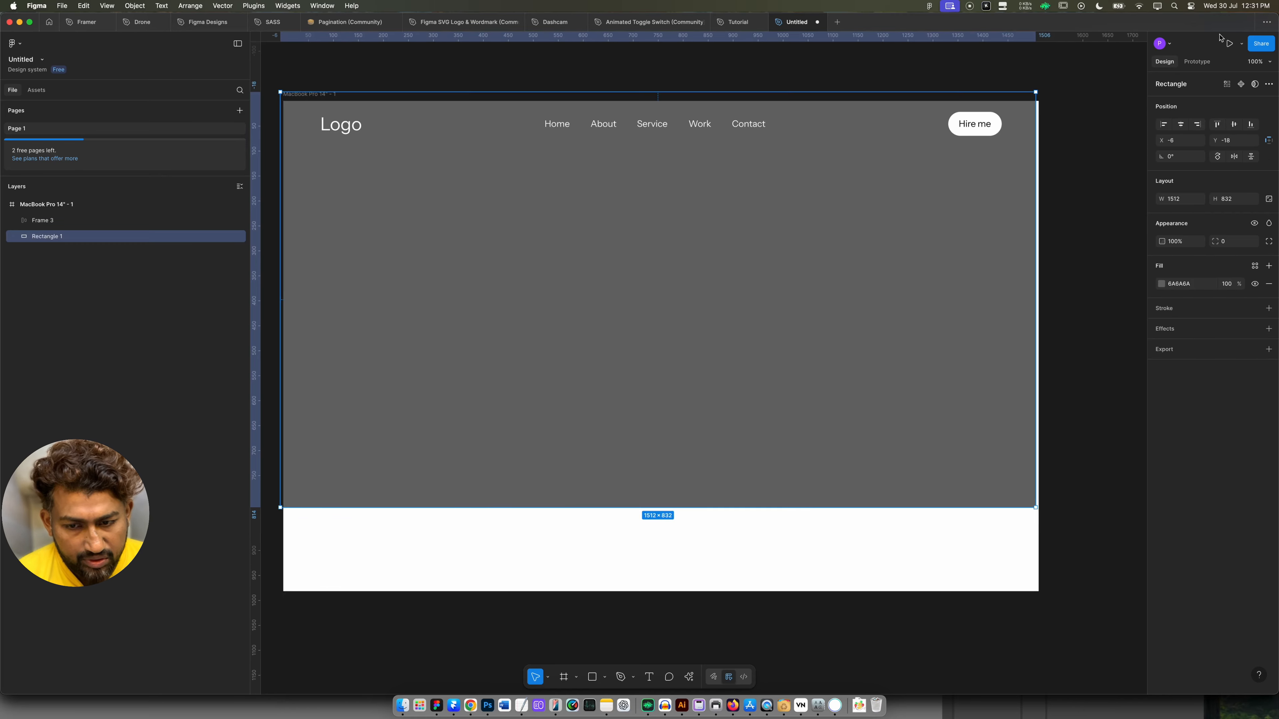
{"action": "left_click", "coordinate": [1164, 124]}
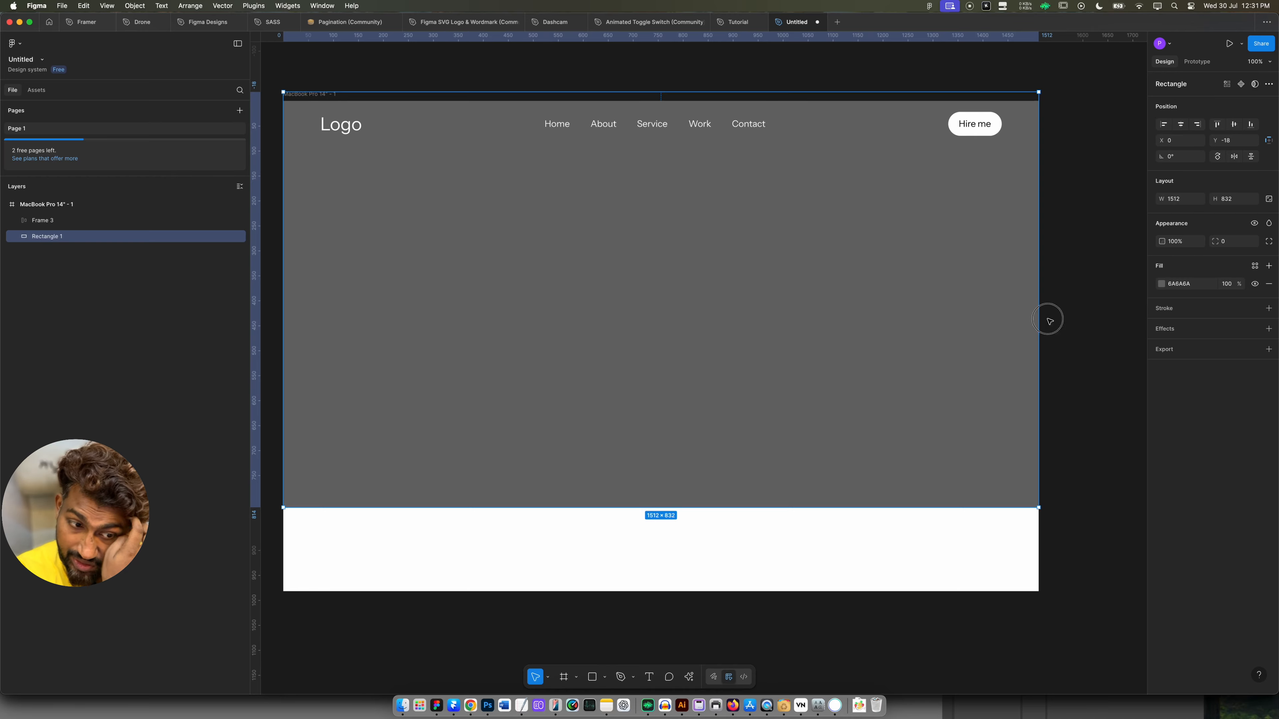
{"action": "left_click", "coordinate": [1218, 126]}
Try the linear gradient, pattern, image and video fill types on the background rectangle.
{"action": "left_click", "coordinate": [1162, 284]}
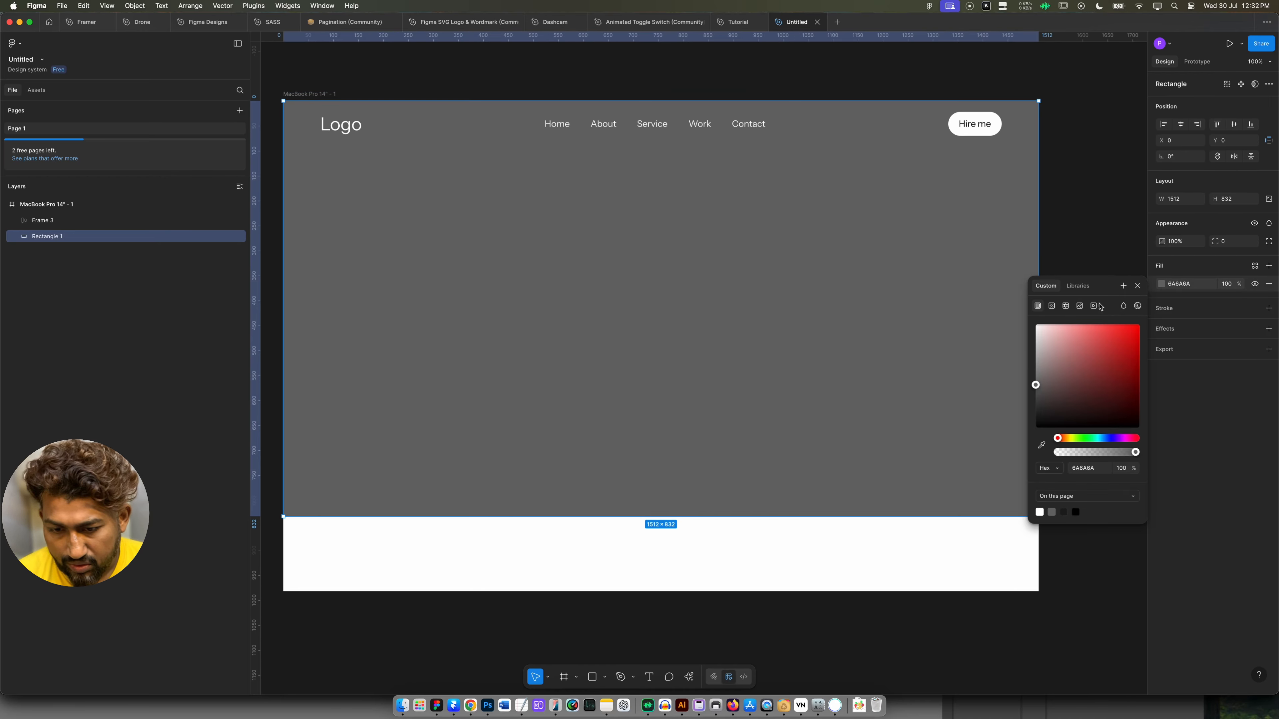
{"action": "left_click", "coordinate": [1052, 307]}
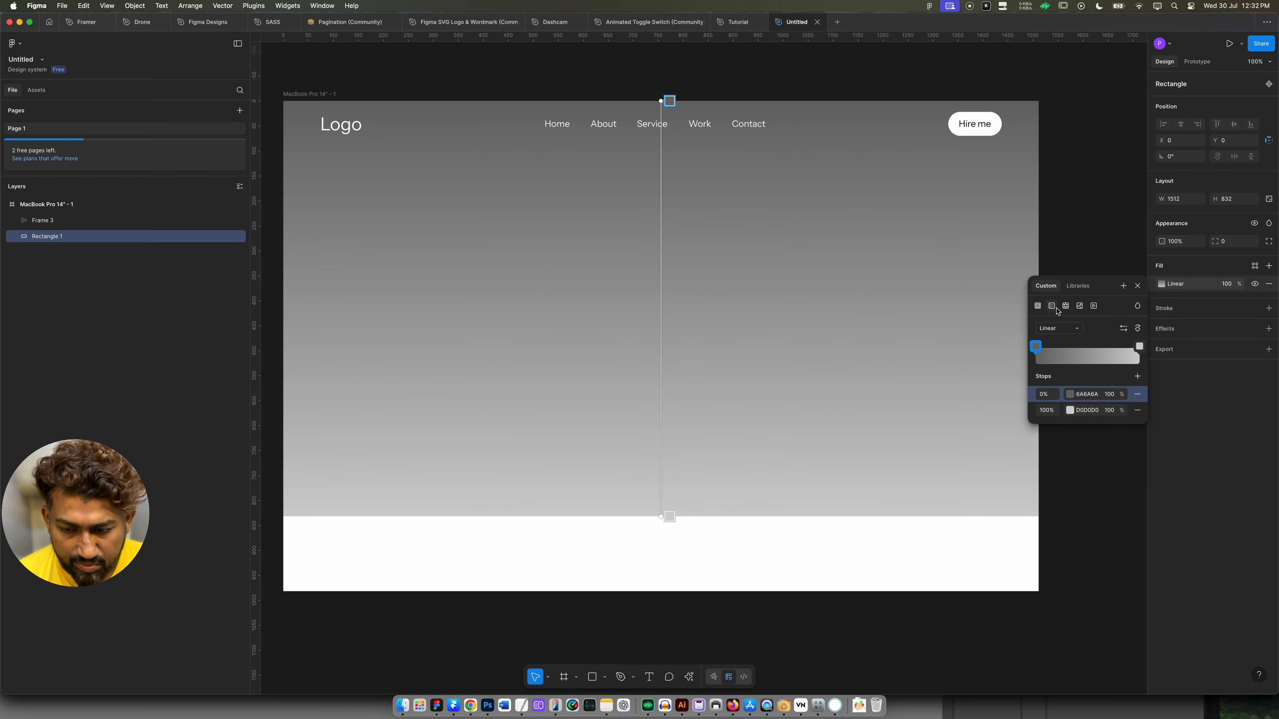
{"action": "left_click", "coordinate": [1066, 306]}
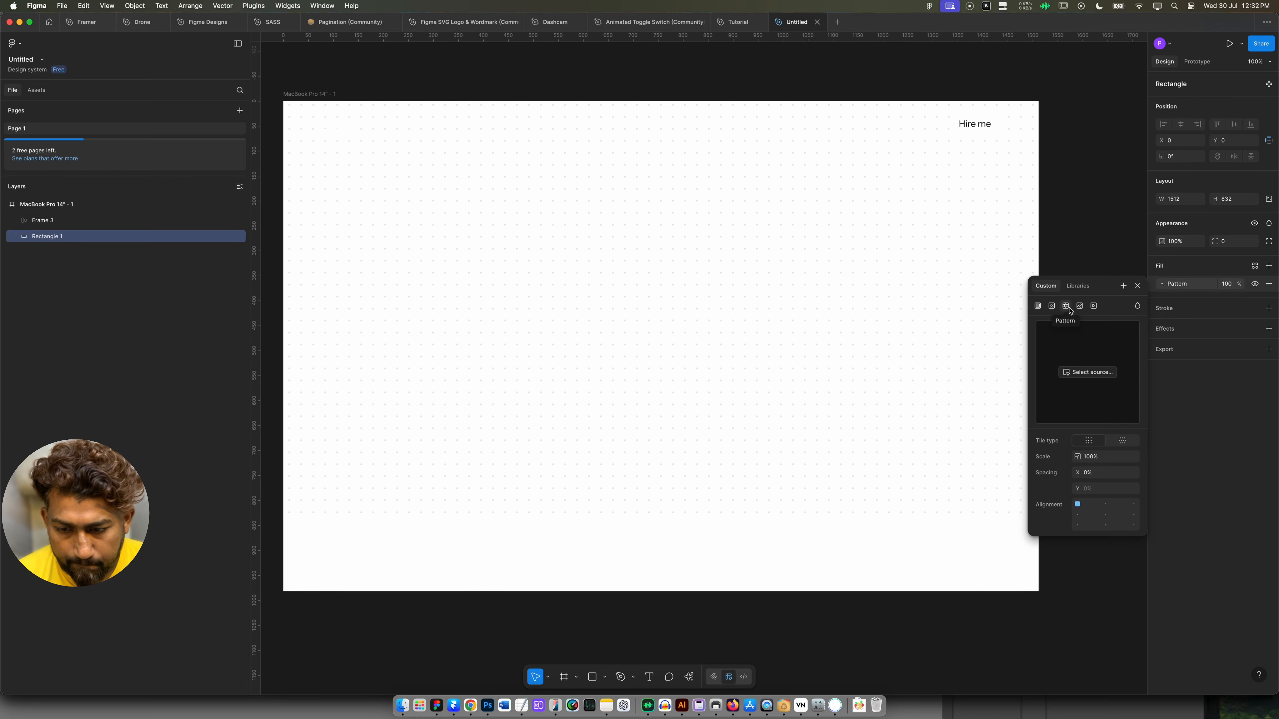
{"action": "left_click", "coordinate": [1079, 306]}
{"action": "left_click", "coordinate": [1093, 306]}
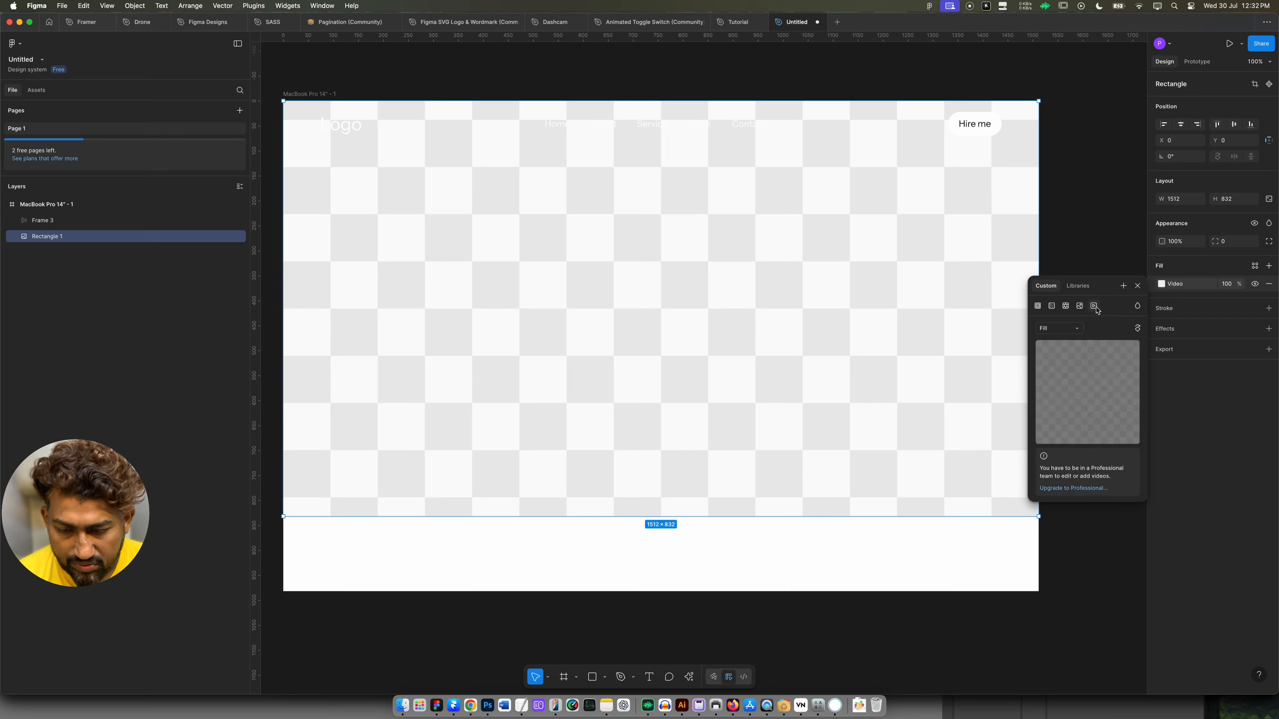
Set the background rectangle's fill to image and open the personal home folder for the upload.
{"action": "left_click", "coordinate": [1080, 306]}
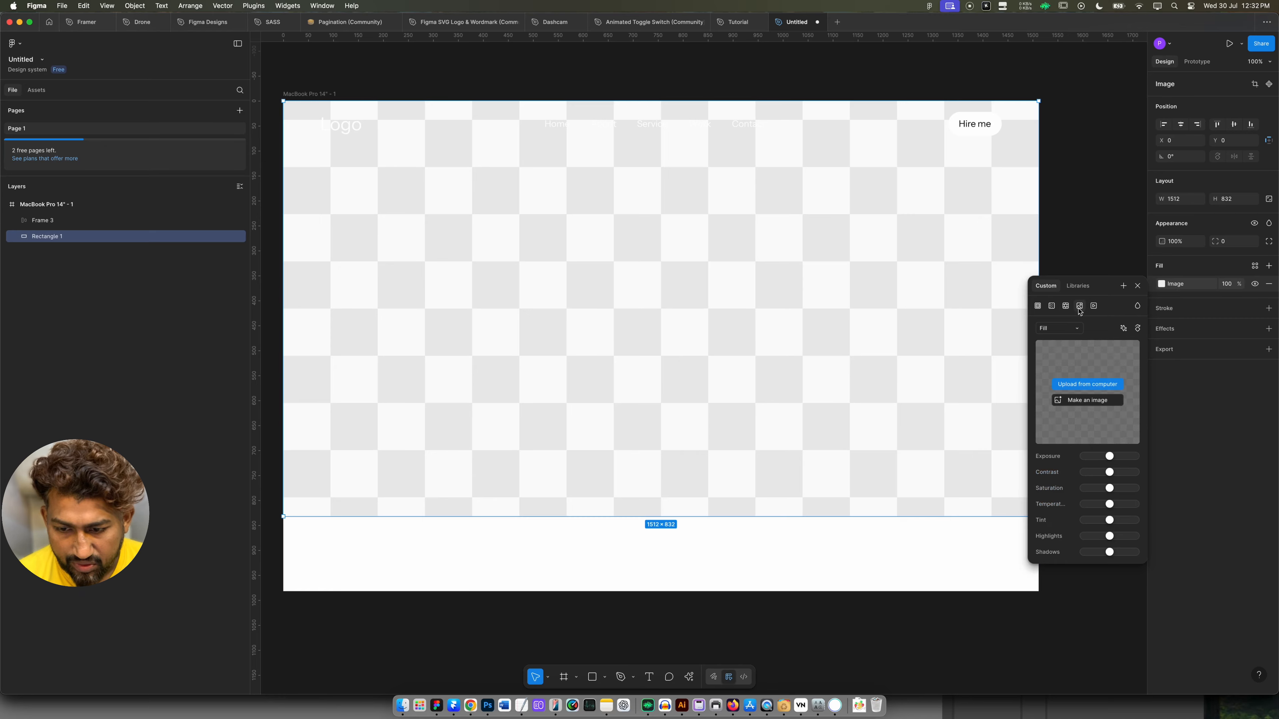
{"action": "left_click", "coordinate": [1085, 387]}
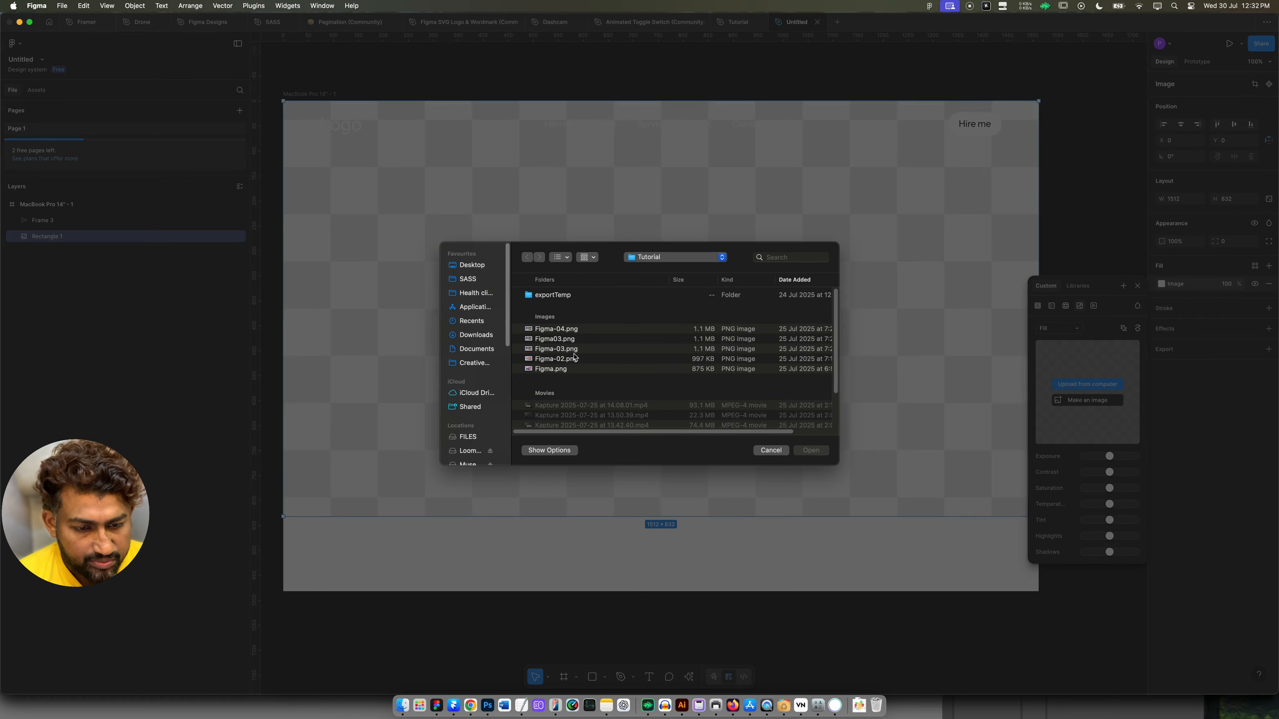
{"action": "left_click", "coordinate": [652, 258]}
{"action": "left_click", "coordinate": [652, 266]}
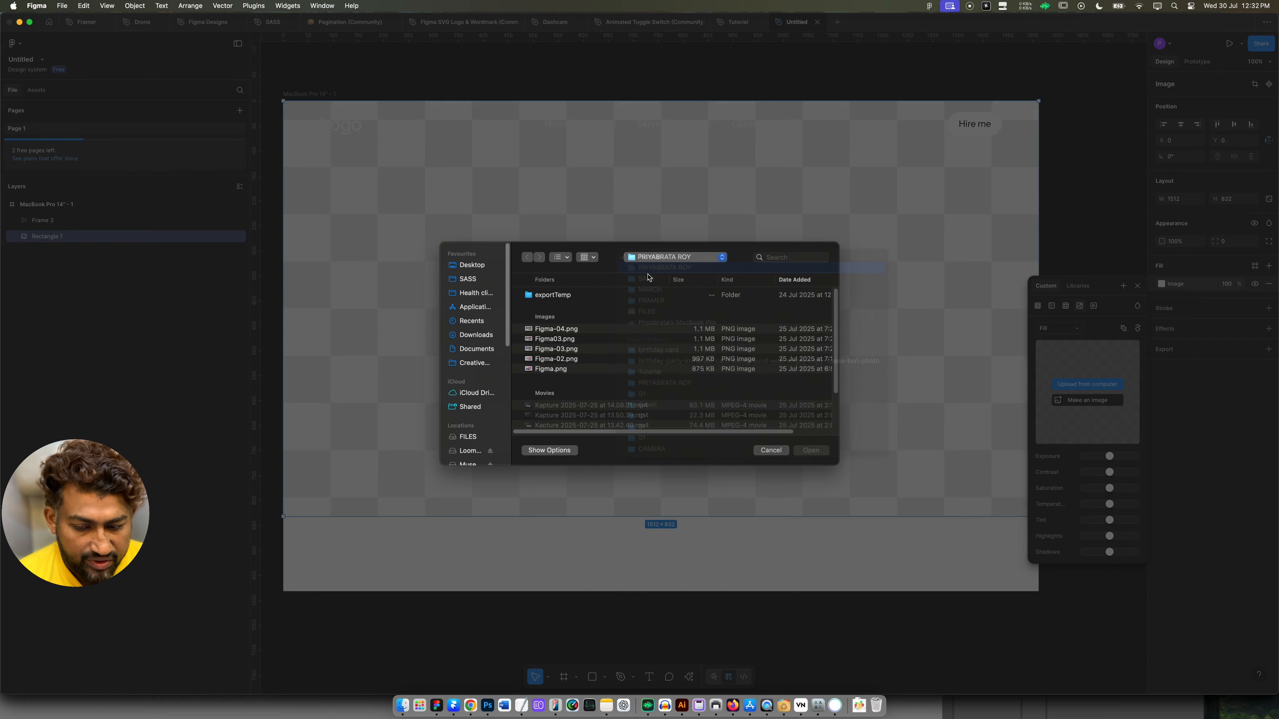
Try a digital marketing website picture from the folder as the rectangle's image fill.
{"action": "scroll", "coordinate": [620, 332], "scroll_direction": "down", "scroll_amount": 5}
{"action": "scroll", "coordinate": [612, 344], "scroll_direction": "up", "scroll_amount": 1}
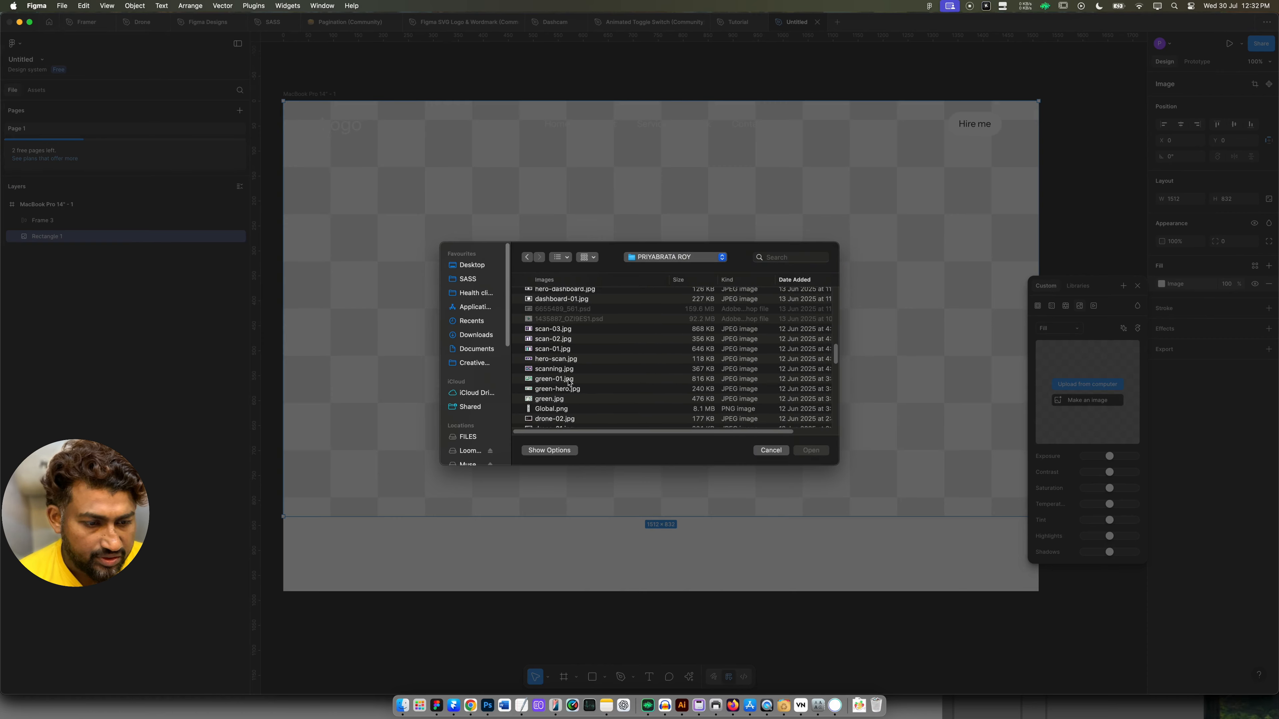
{"action": "scroll", "coordinate": [573, 365], "scroll_direction": "down", "scroll_amount": 3}
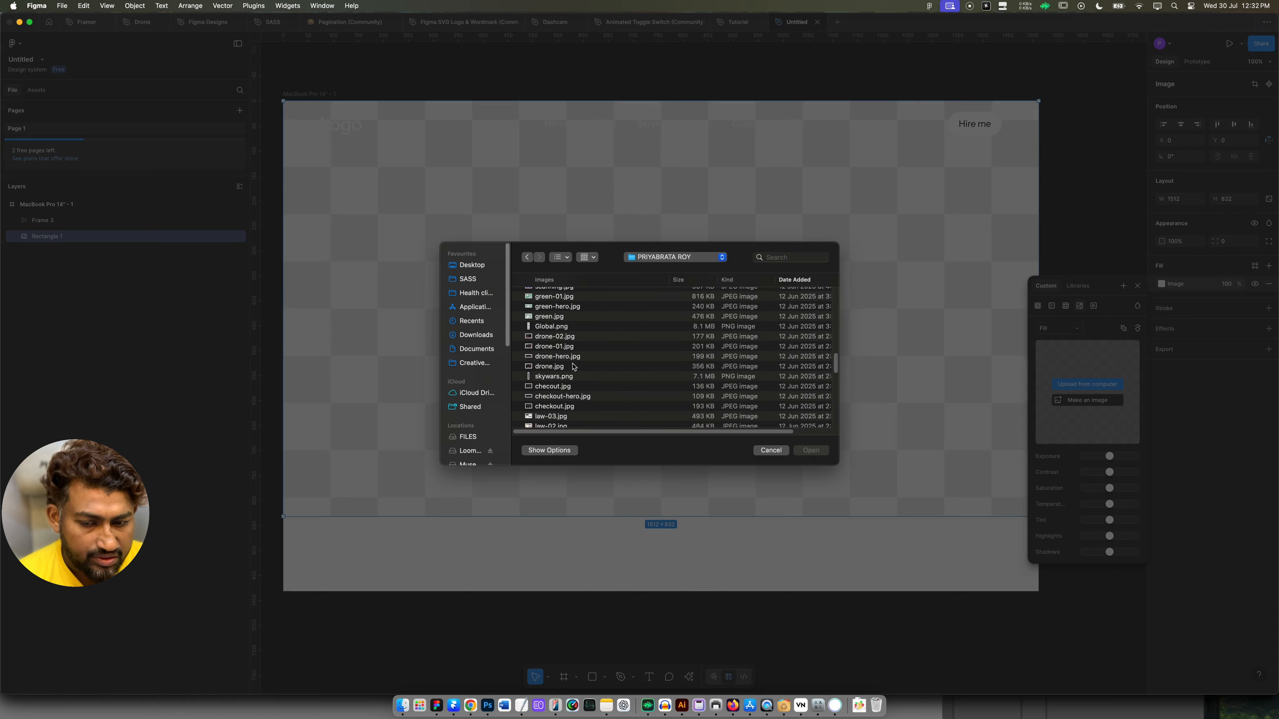
{"action": "left_click", "coordinate": [582, 341]}
{"action": "scroll", "coordinate": [579, 347], "scroll_direction": "down", "scroll_amount": 10}
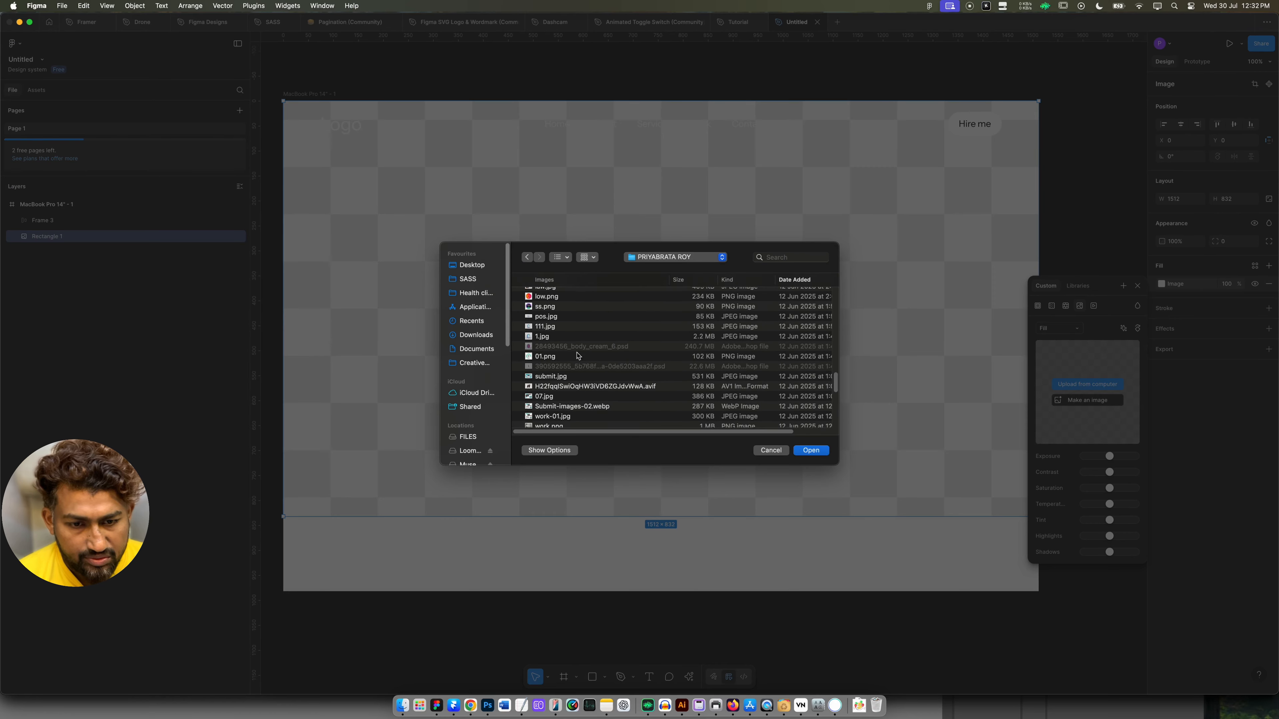
{"action": "scroll", "coordinate": [578, 355], "scroll_direction": "up", "scroll_amount": 10}
{"action": "left_click", "coordinate": [569, 332]}
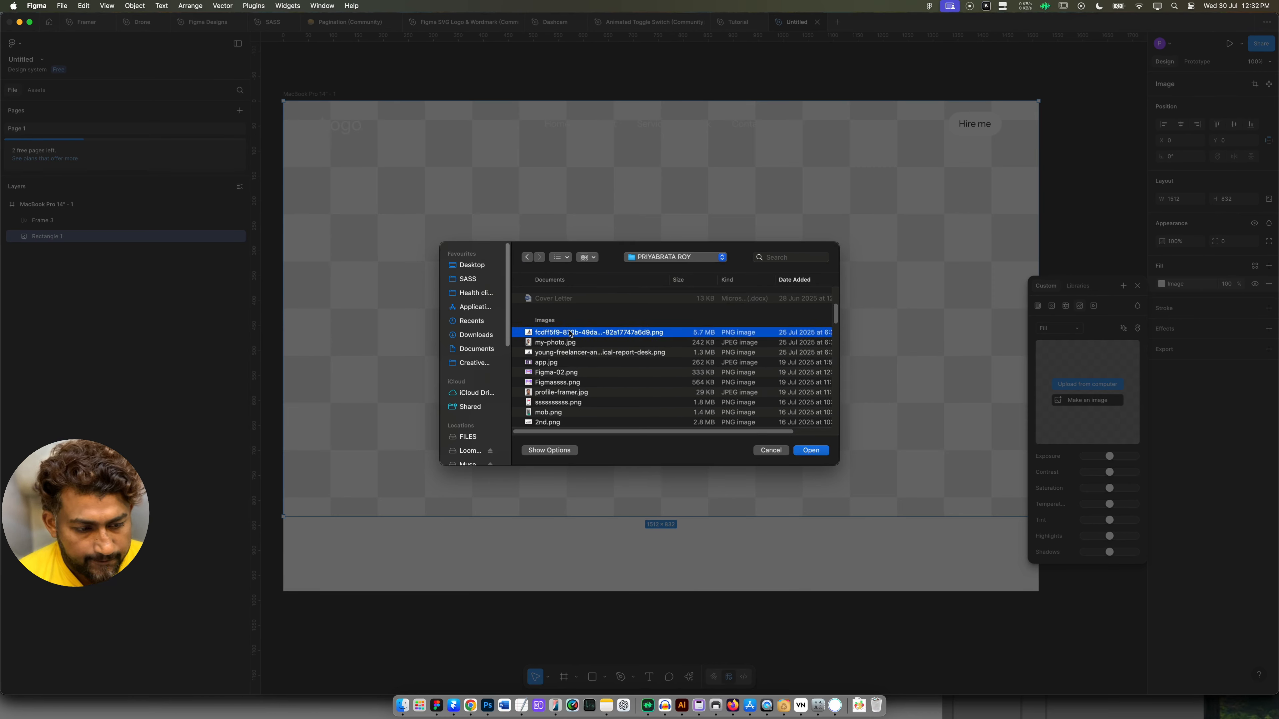
{"action": "scroll", "coordinate": [573, 353], "scroll_direction": "down", "scroll_amount": 4}
{"action": "left_click", "coordinate": [547, 353]}
{"action": "left_click", "coordinate": [808, 451]}
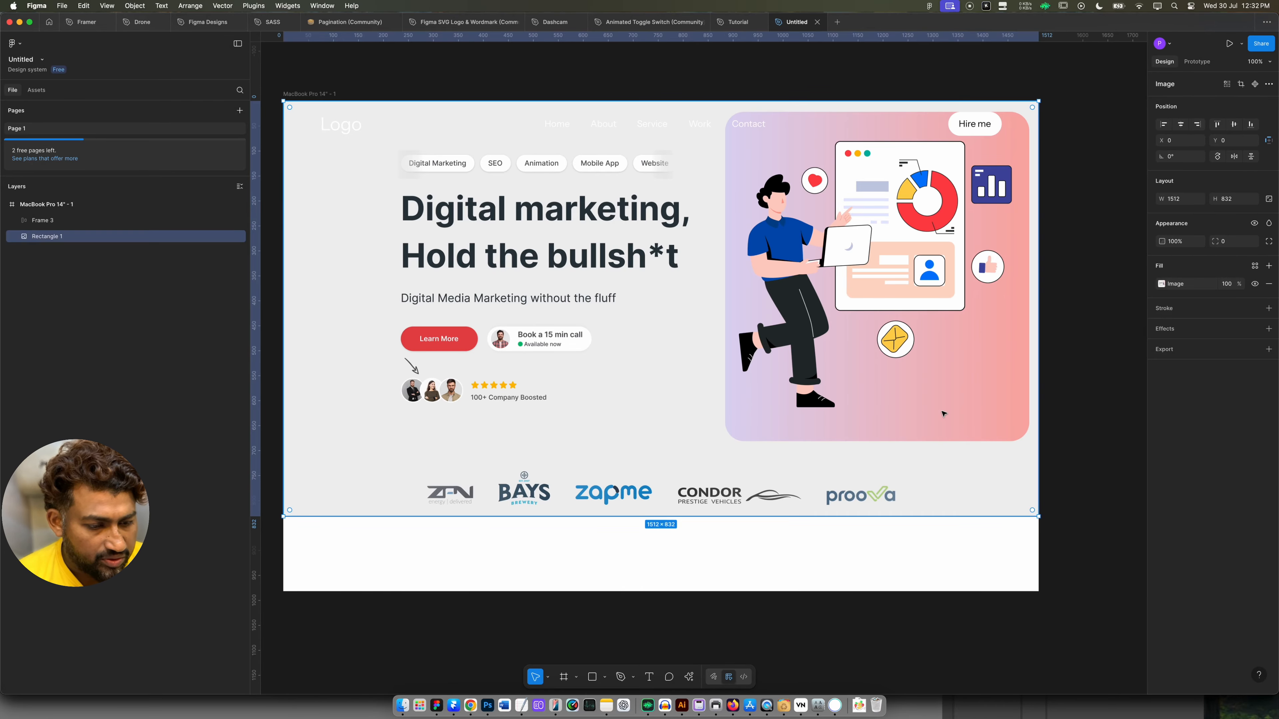
Undo the image fill changes on the background rectangle back to the linear gradient.
{"action": "key", "text": "super+z"}
{"action": "key", "text": "super+z"}
{"action": "key", "text": "super+z"}
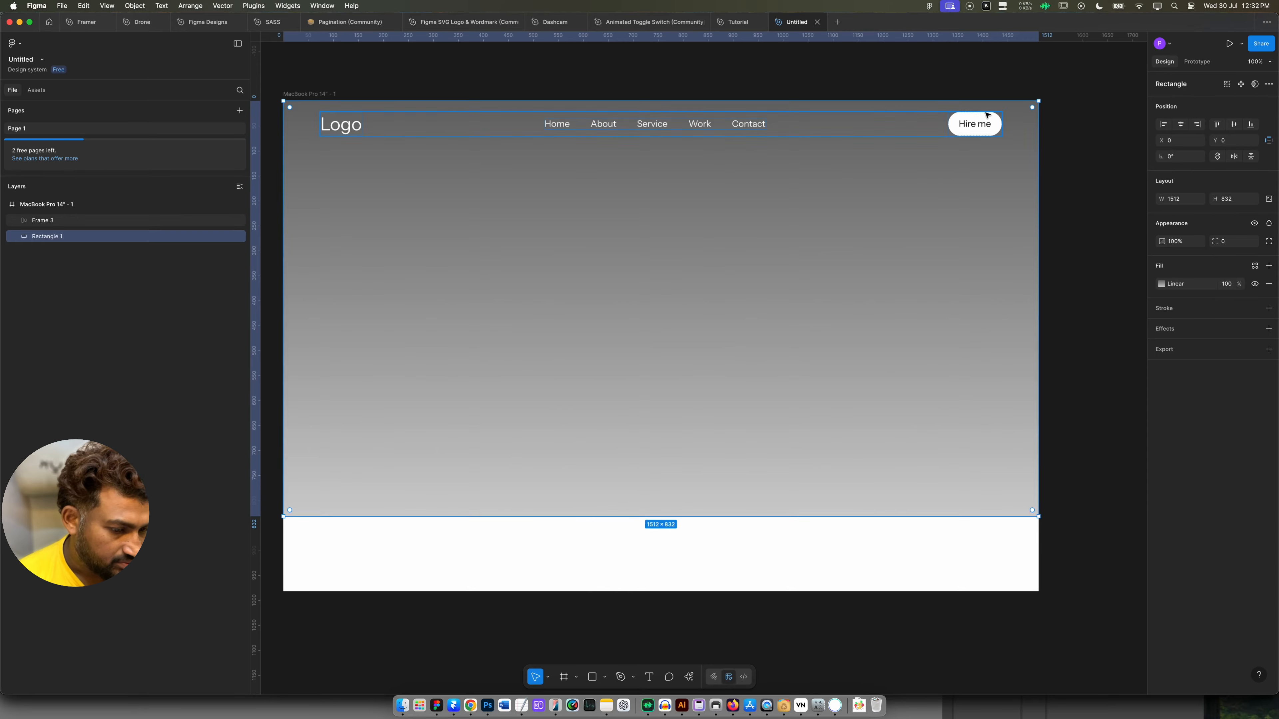
Add an inside stroke in FF9292 with a weight of 2 to the Hire me button.
{"action": "key", "text": "space"}
{"action": "left_click_drag", "start_coordinate": [522, 274], "coordinate": [605, 356]}
{"action": "left_click_drag", "start_coordinate": [837, 459], "coordinate": [746, 415]}
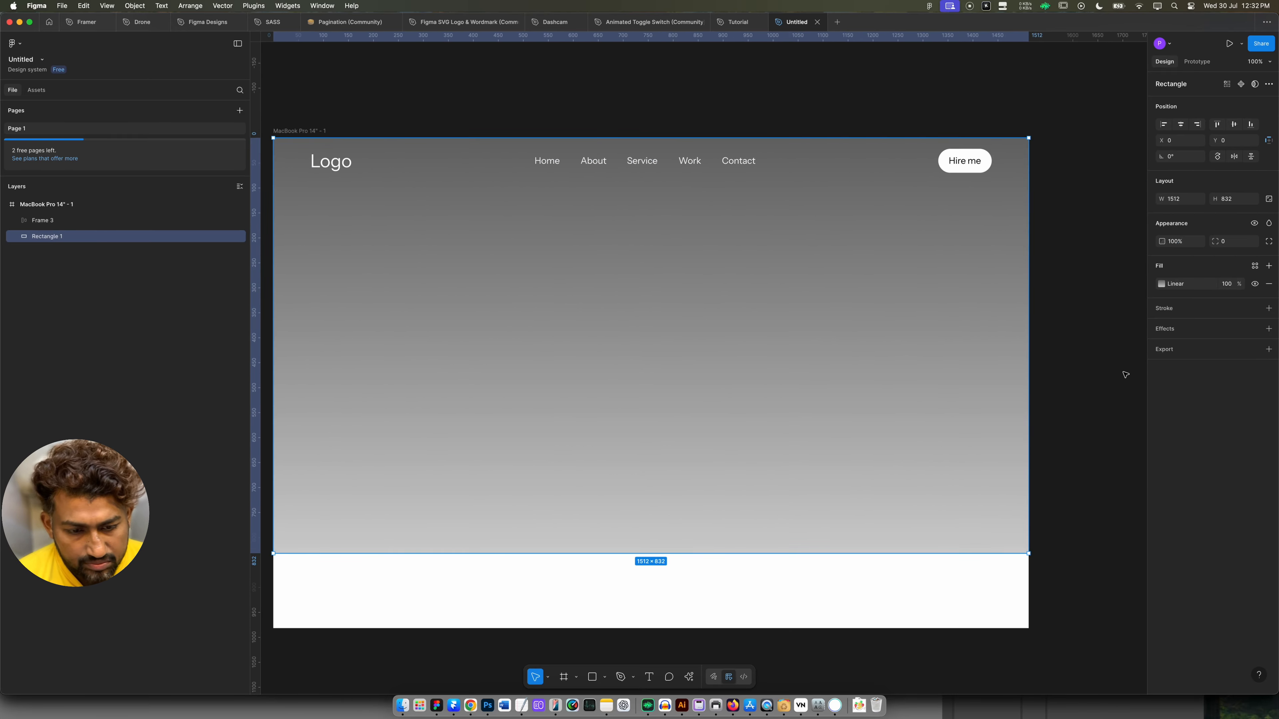
{"action": "left_click", "coordinate": [1124, 339]}
{"action": "double_click", "coordinate": [963, 154]}
{"action": "left_click", "coordinate": [1269, 389]}
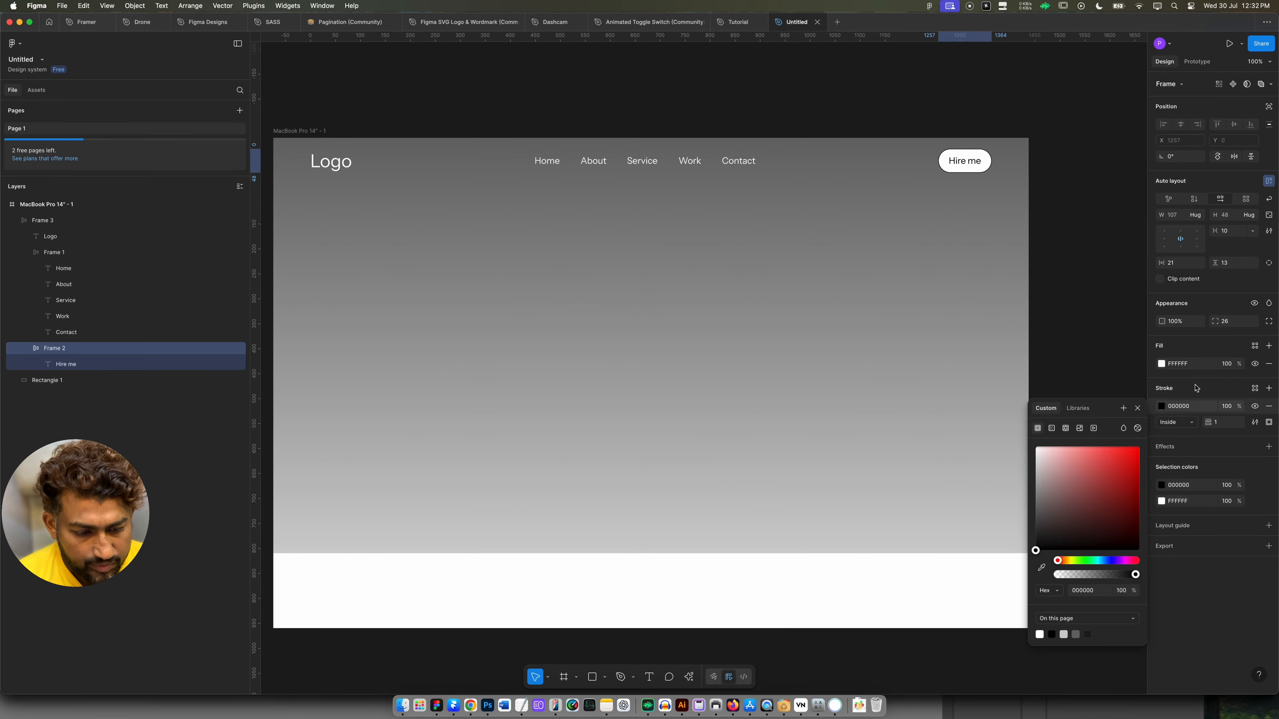
{"action": "mouse_move", "coordinate": [1117, 475]}
{"action": "left_mouse_down"}
{"action": "mouse_move", "coordinate": [1133, 453]}
{"action": "mouse_move", "coordinate": [921, 410]}
{"action": "mouse_move", "coordinate": [1133, 410]}
{"action": "mouse_move", "coordinate": [1052, 410]}
{"action": "mouse_move", "coordinate": [1080, 410]}
{"action": "left_mouse_up"}
{"action": "left_click", "coordinate": [1231, 423]}
{"action": "key", "text": "Up"}
{"action": "key", "text": "Up"}
{"action": "key", "text": "Down"}
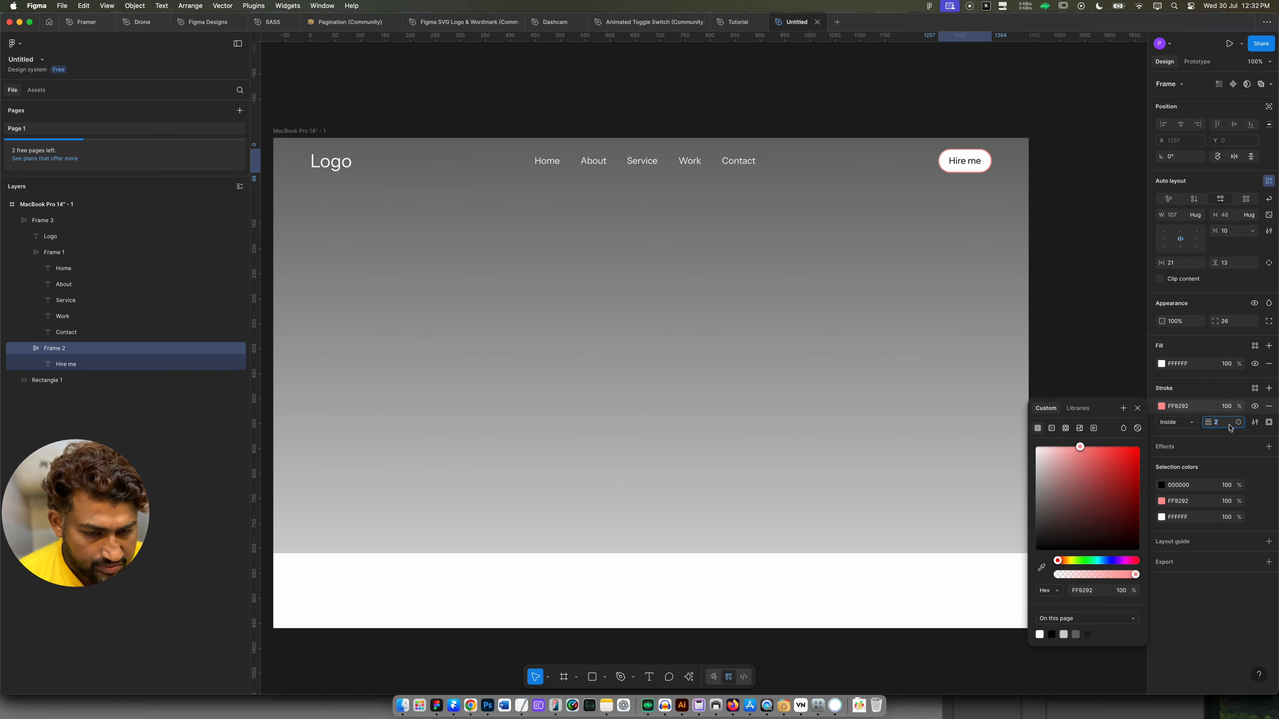
Add a drop shadow to the Hire me button with a Y offset of 8 and a blur of 13.
{"action": "left_click", "coordinate": [1209, 444]}
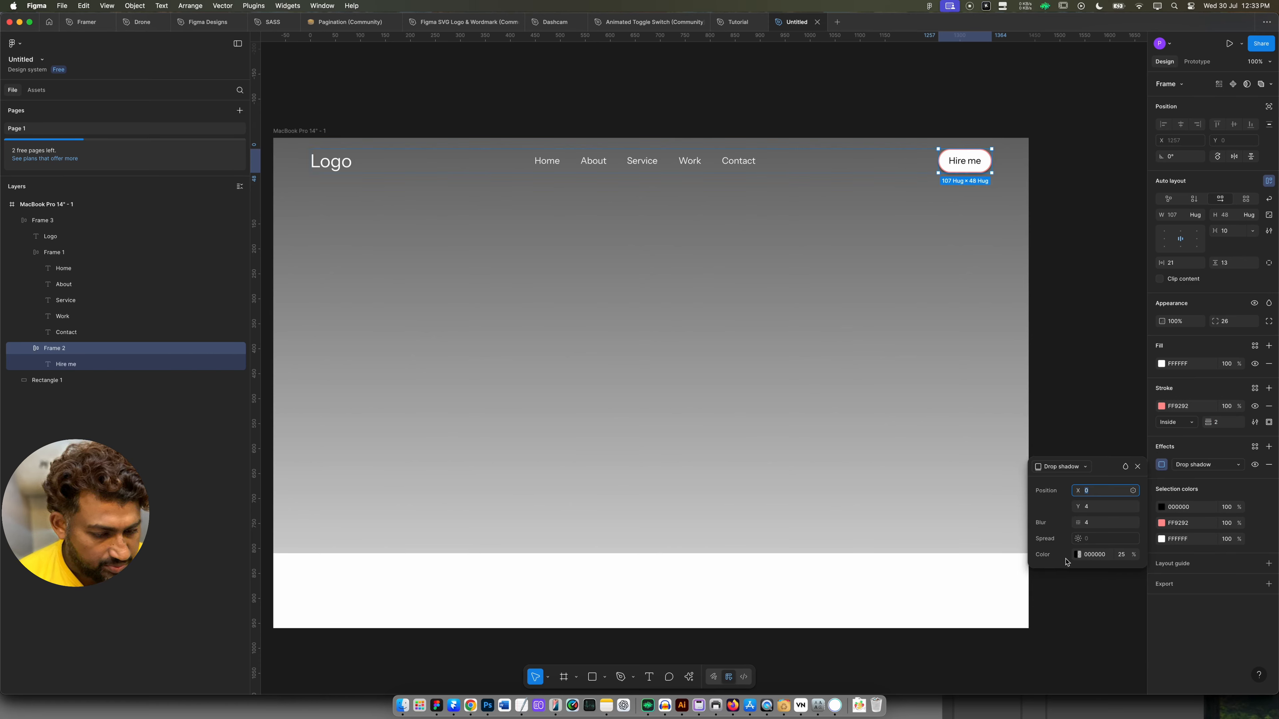
{"action": "left_click", "coordinate": [1078, 555]}
{"action": "left_click", "coordinate": [1103, 523]}
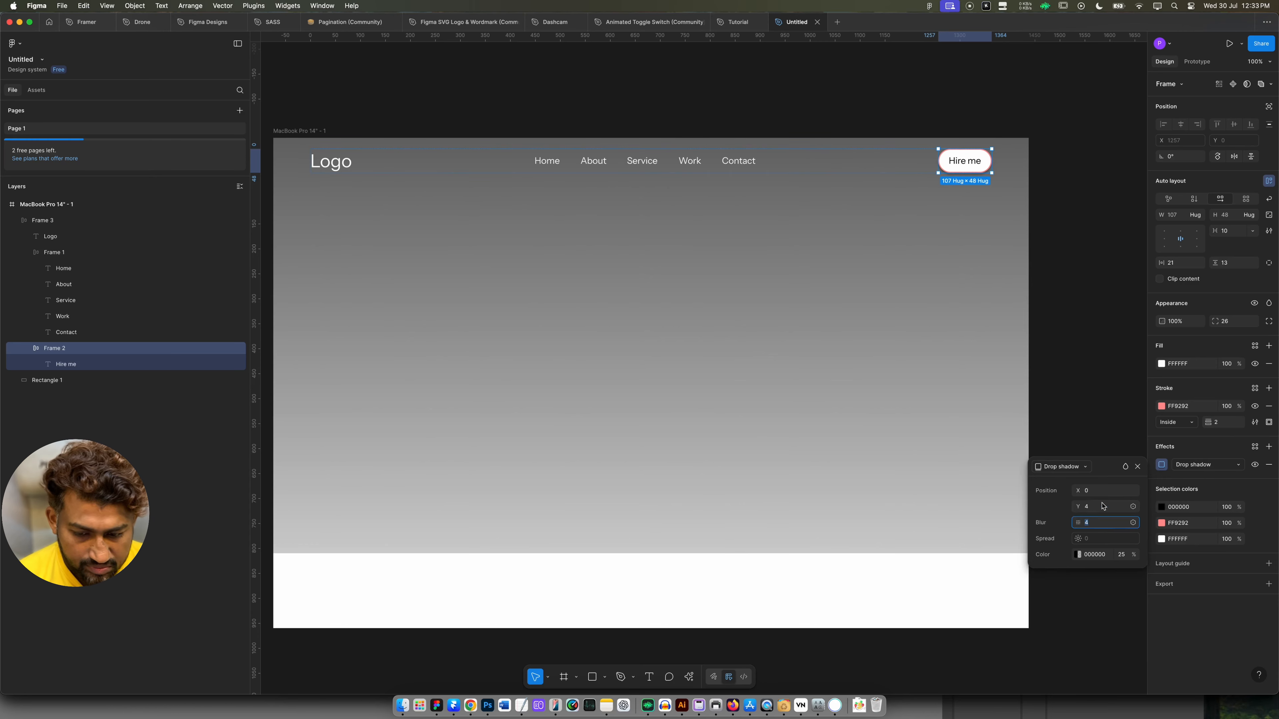
{"action": "left_click", "coordinate": [1095, 508]}
{"action": "key", "text": "Up"}
{"action": "key", "text": "Up"}
{"action": "key", "text": "Up"}
{"action": "key", "text": "Up"}
{"action": "left_click", "coordinate": [1095, 523]}
{"action": "key", "text": "Up"}
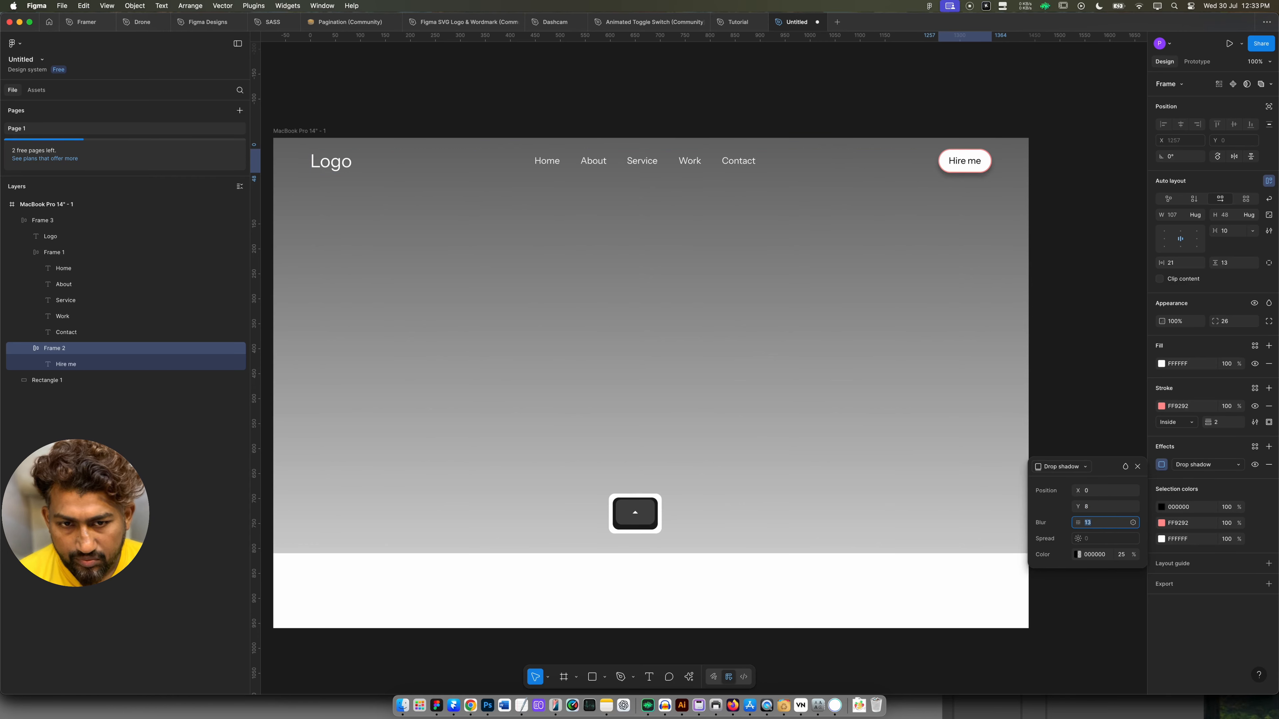
{"action": "left_click", "coordinate": [1090, 403]}
{"action": "left_click", "coordinate": [1022, 395]}
{"action": "left_click", "coordinate": [1038, 394]}
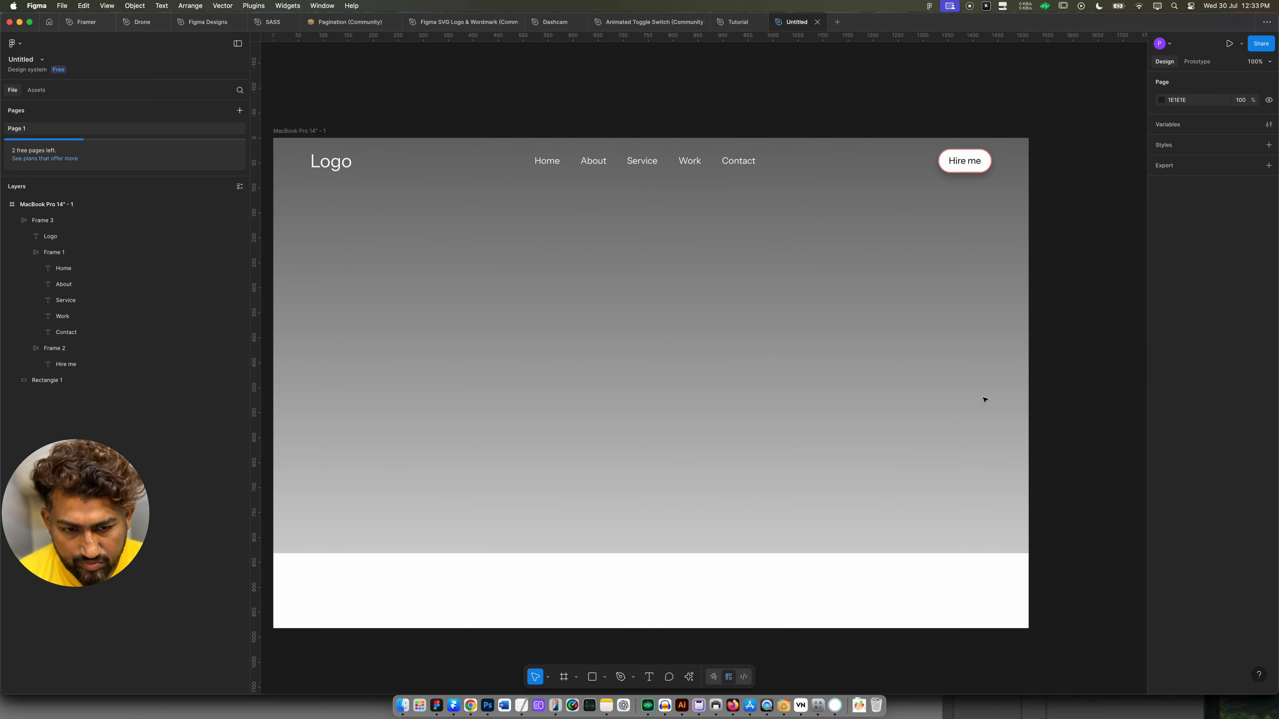
Add the text "This is hero text" in the middle area of the gradient background.
{"action": "left_click", "coordinate": [982, 399]}
{"action": "key", "text": "space"}
{"action": "left_click_drag", "start_coordinate": [502, 242], "coordinate": [526, 322]}
{"action": "key", "text": "t"}
{"action": "left_click", "coordinate": [531, 346]}
{"action": "type", "text": "The"}
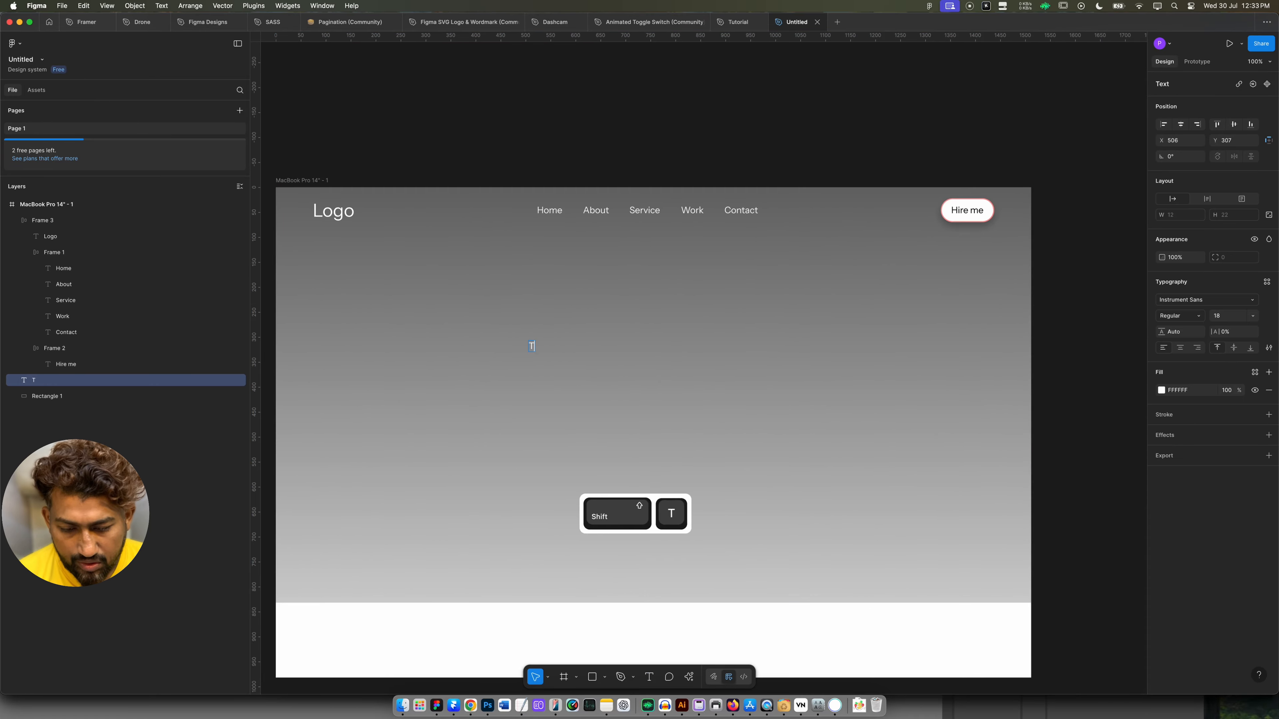
{"action": "key", "text": "BackSpace"}
{"action": "type", "text": "is is hero text"}
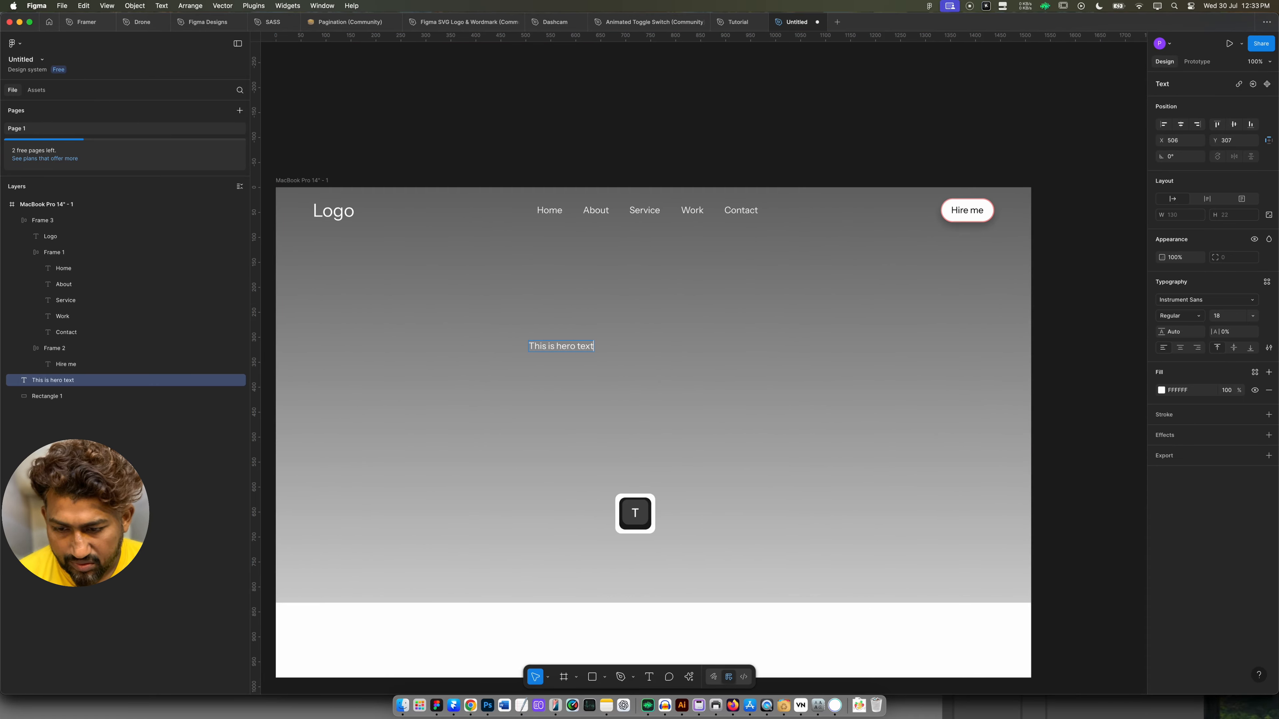
{"action": "key", "text": "Escape"}
Set the hero text to size 60 and Bold weight.
{"action": "left_click", "coordinate": [1226, 317]}
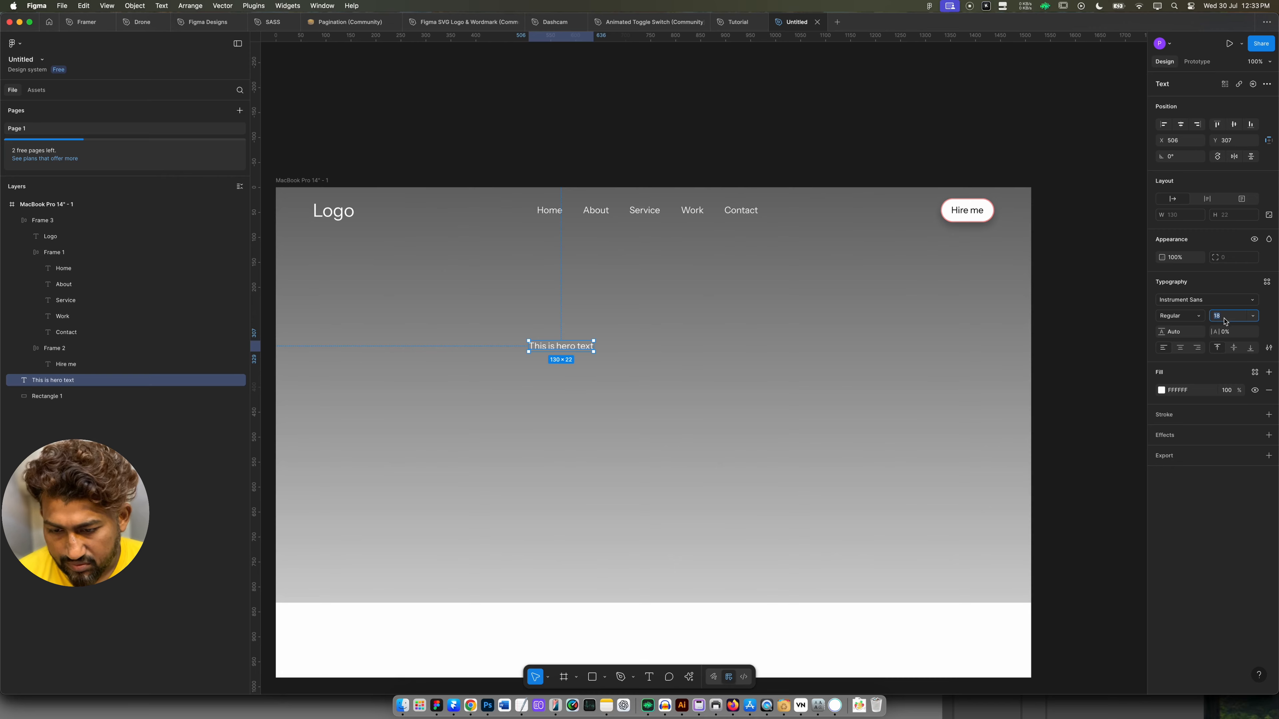
{"action": "type", "text": "40"}
{"action": "key", "text": "Return"}
{"action": "type", "text": "60"}
{"action": "key", "text": "Return"}
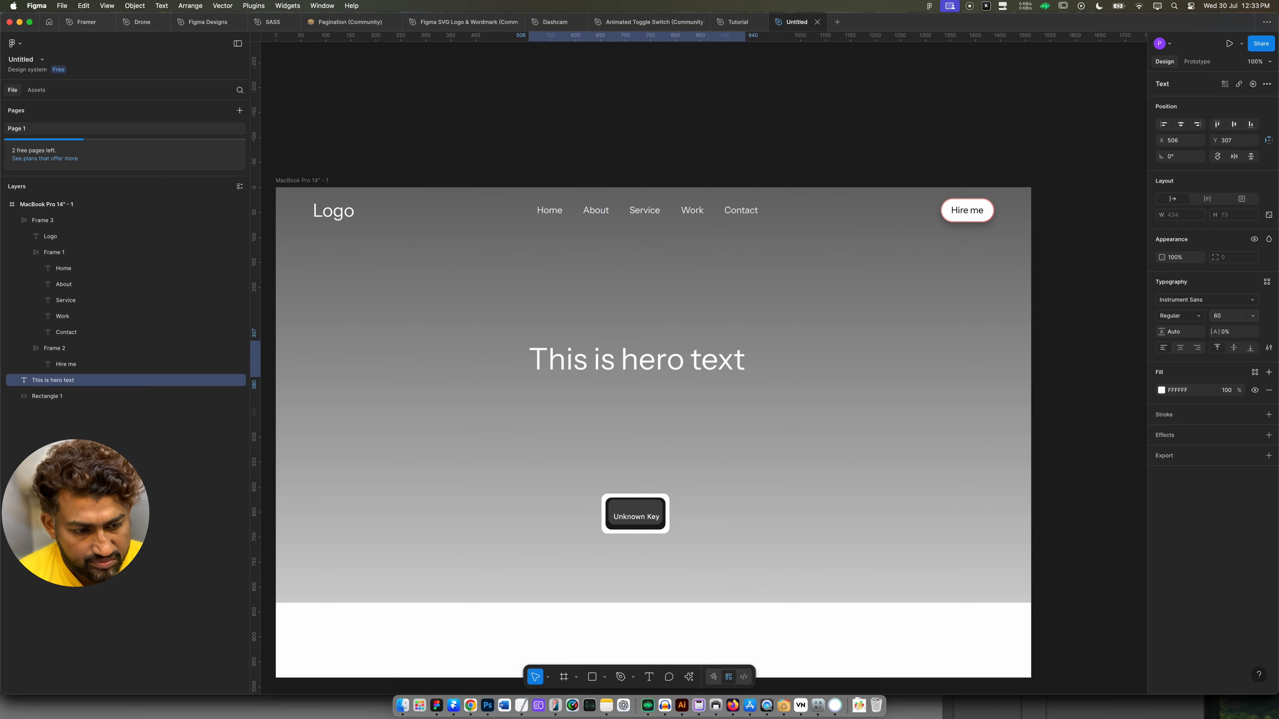
{"action": "left_click", "coordinate": [1178, 316]}
{"action": "left_click", "coordinate": [1185, 361]}
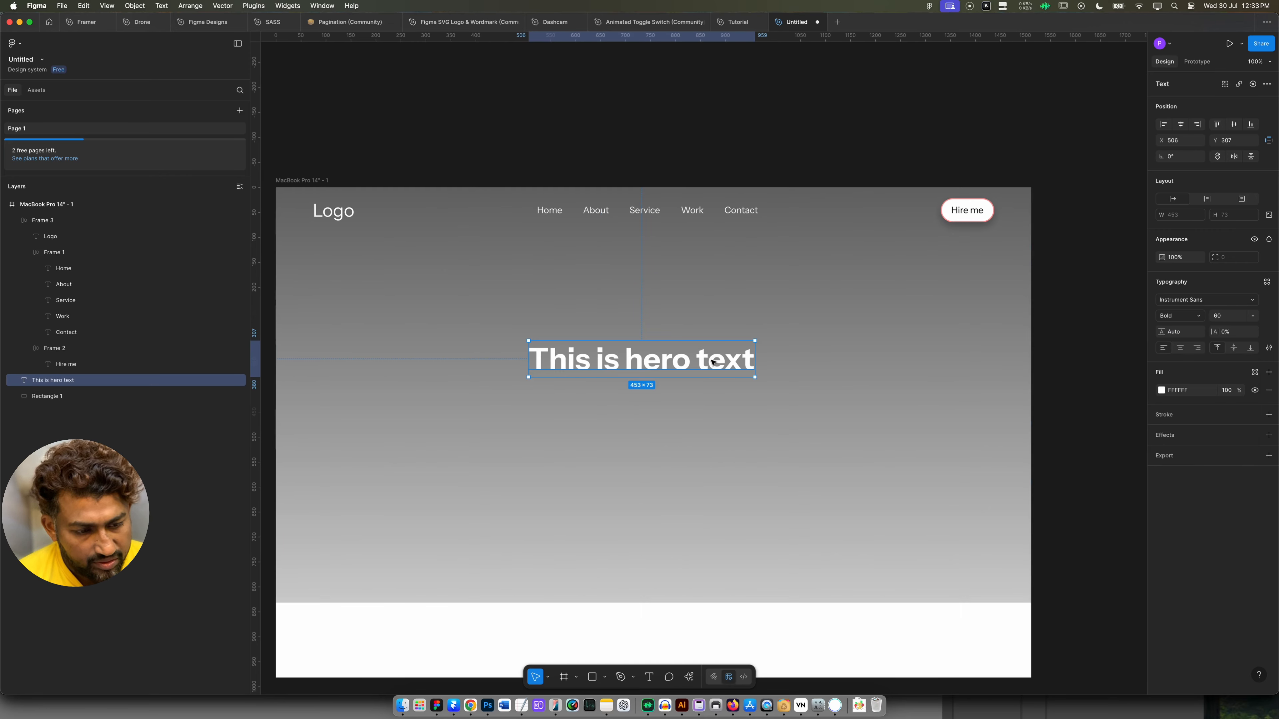
Move the hero text up and place a copy below it reading "This is description".
{"action": "left_click_drag", "start_coordinate": [713, 362], "coordinate": [664, 364]}
{"action": "key", "text": "Return"}
{"action": "type", "text": "T"}
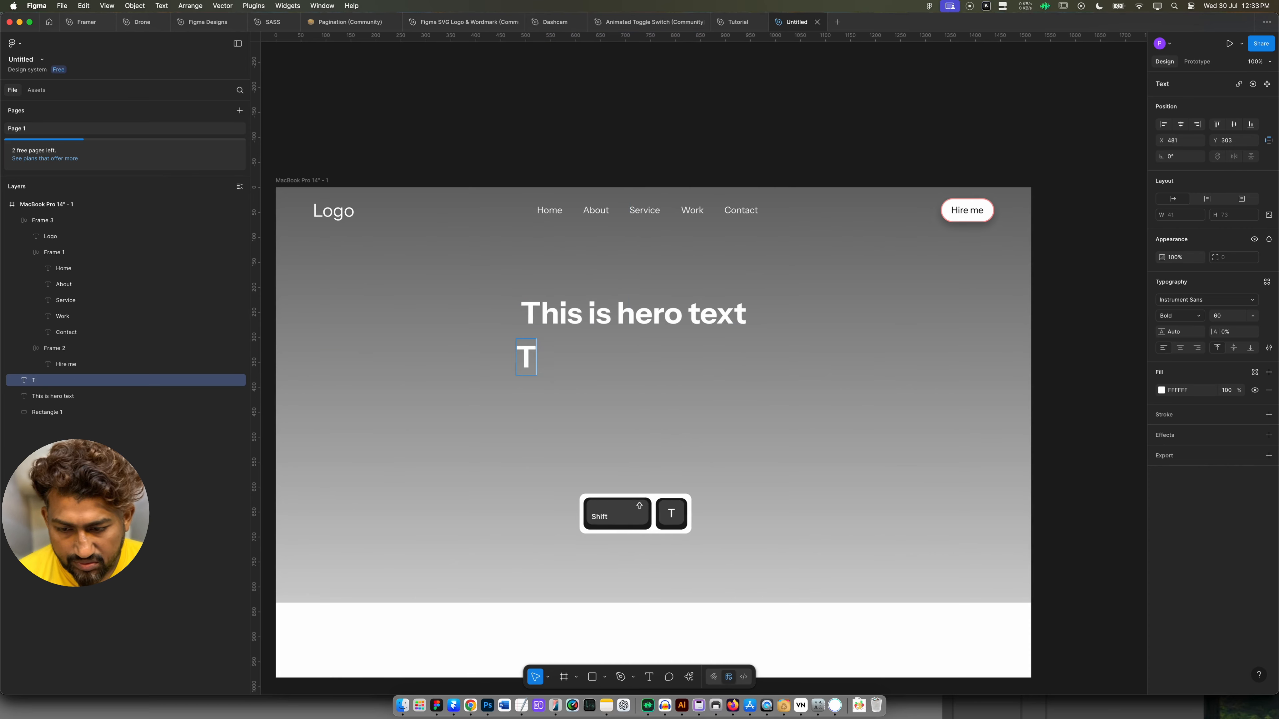
{"action": "type", "text": "his is description"}
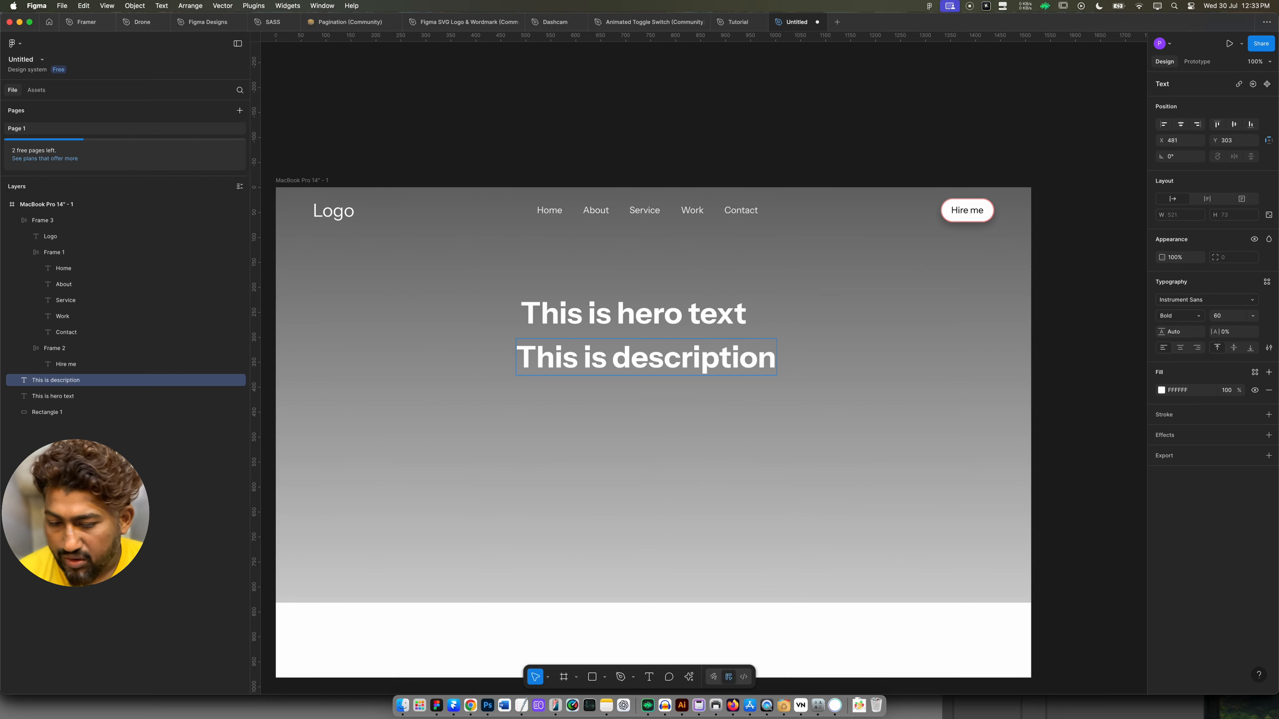
{"action": "key", "text": "Escape"}
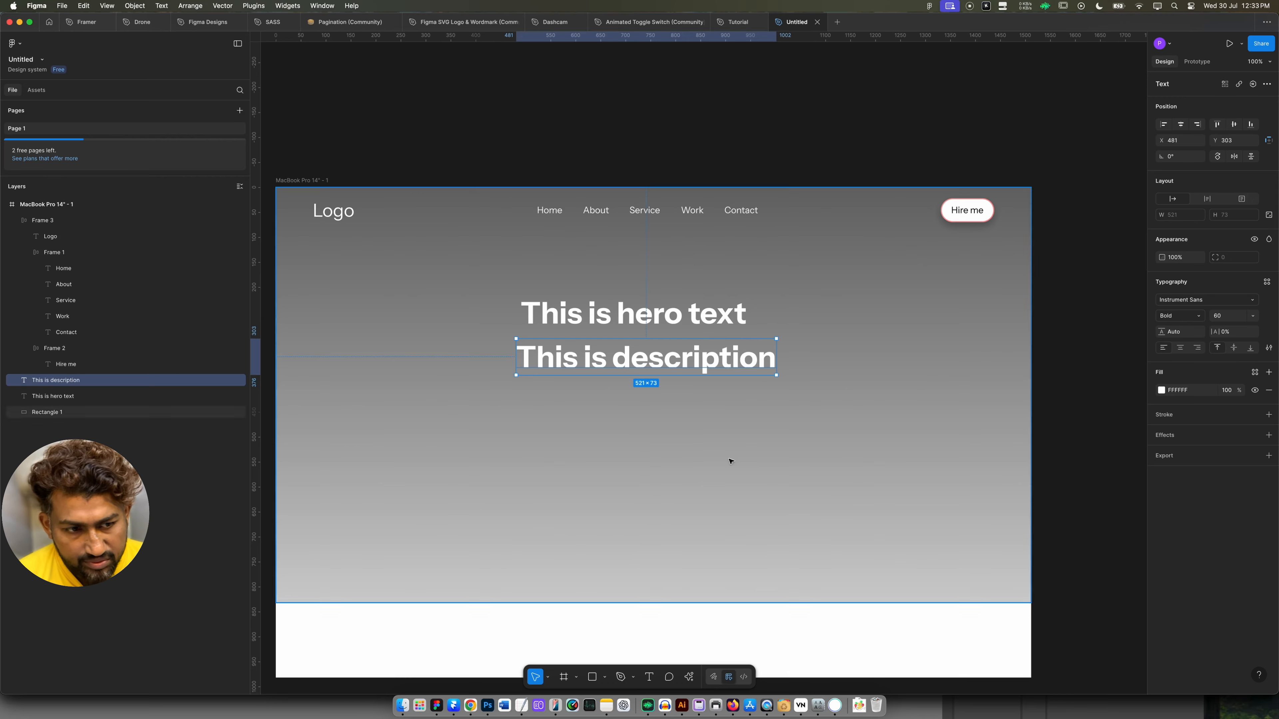
Set the description text size to 18 and align it with the hero text on their horizontal centers.
{"action": "left_click", "coordinate": [1227, 315]}
{"action": "type", "text": "18"}
{"action": "key", "text": "Return"}
{"action": "left_click", "coordinate": [745, 309], "text": "shift"}
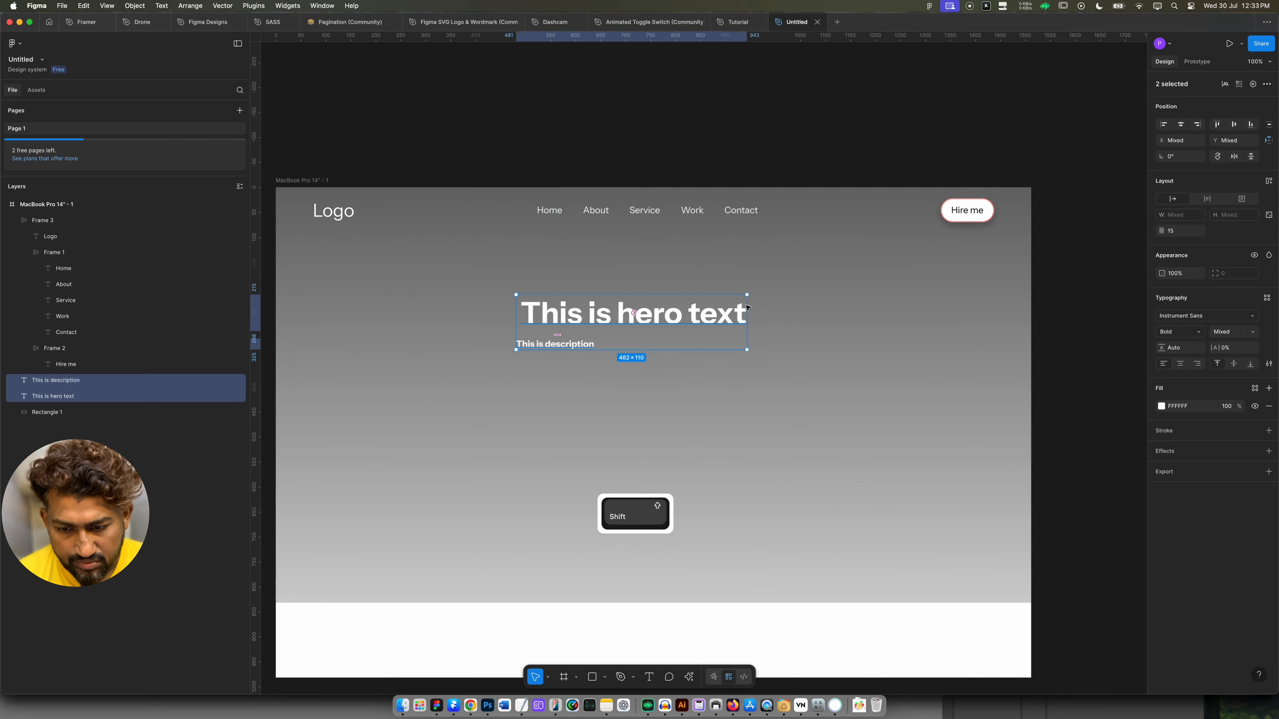
{"action": "left_click", "coordinate": [1181, 124]}
{"action": "left_click", "coordinate": [1112, 305]}
Give the description a lighter font weight and wrap it with the hero text in an auto layout frame.
{"action": "left_click", "coordinate": [631, 345]}
{"action": "left_click", "coordinate": [1195, 315]}
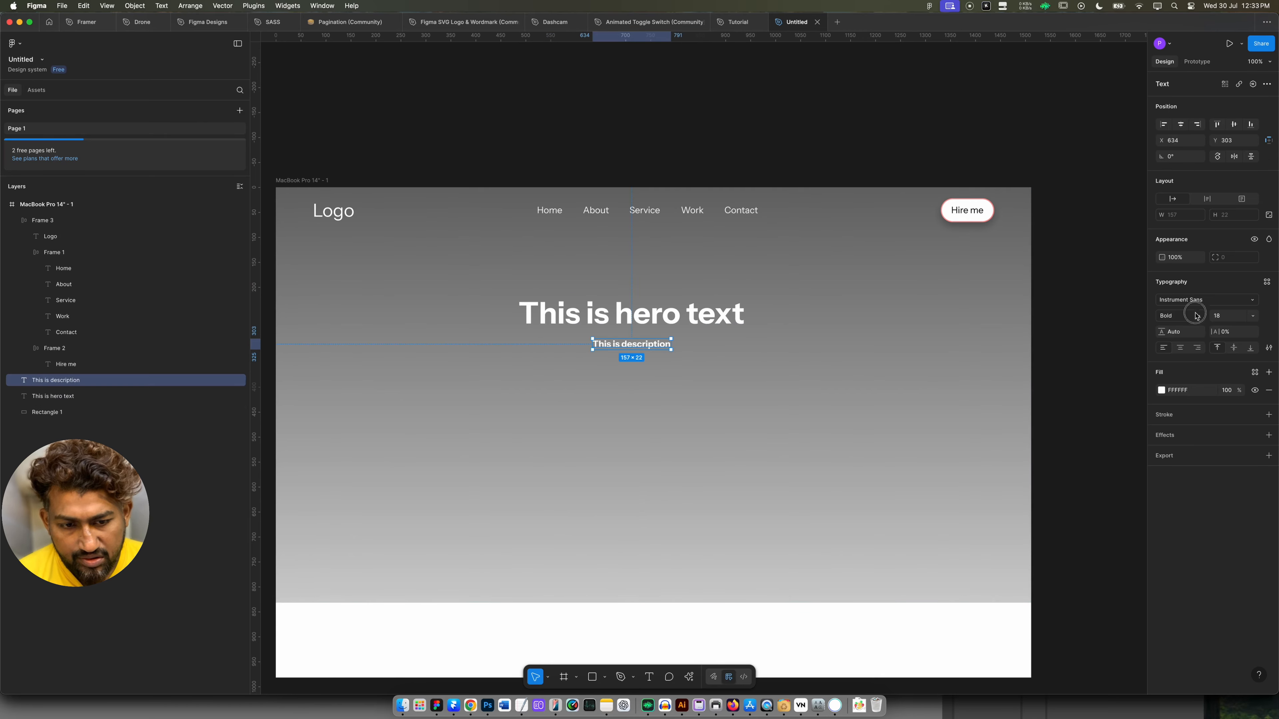
{"action": "left_click", "coordinate": [1203, 292]}
{"action": "left_click", "coordinate": [672, 320], "text": "shift"}
{"action": "key", "text": "shift+a"}
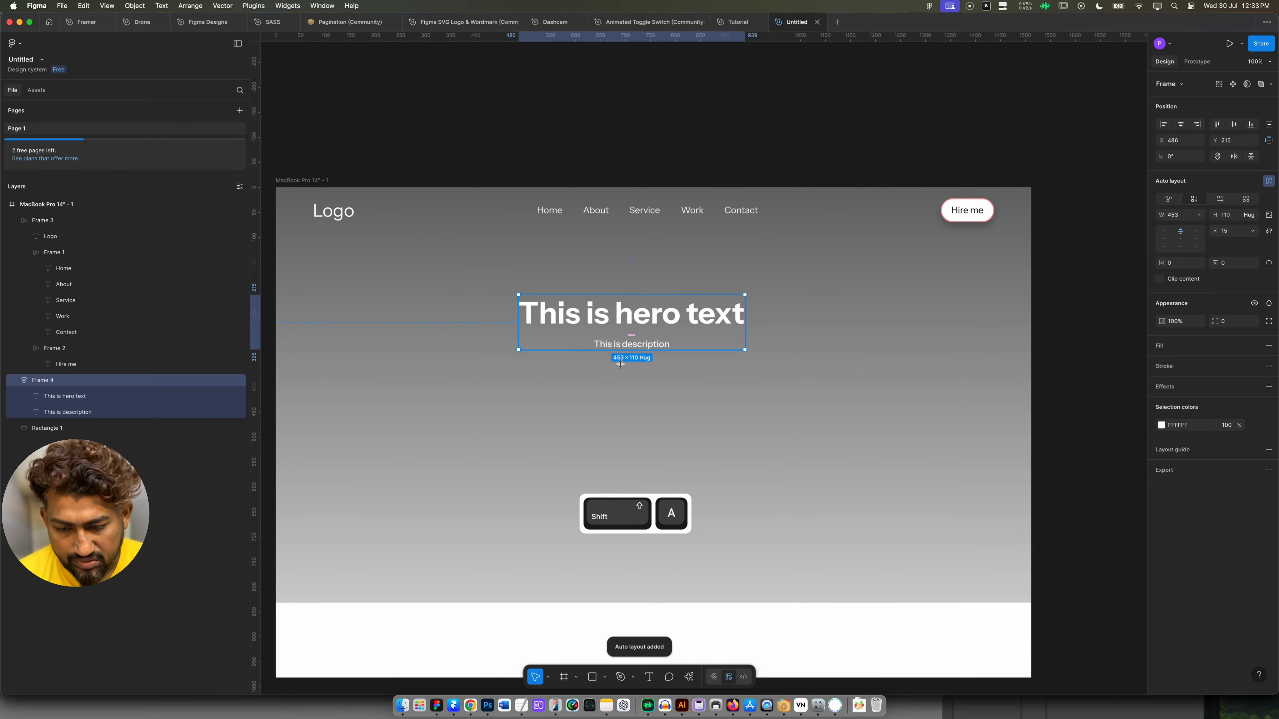
Duplicate the Hire me button, place the copy below the description and change its label to "Read More".
{"action": "left_click", "coordinate": [626, 391]}
{"action": "mouse_move", "coordinate": [627, 391]}
{"action": "left_mouse_down"}
{"action": "mouse_move", "coordinate": [611, 391]}
{"action": "mouse_move", "coordinate": [623, 389]}
{"action": "left_mouse_up"}
{"action": "double_click", "coordinate": [957, 206]}
{"action": "key", "text": "super+d"}
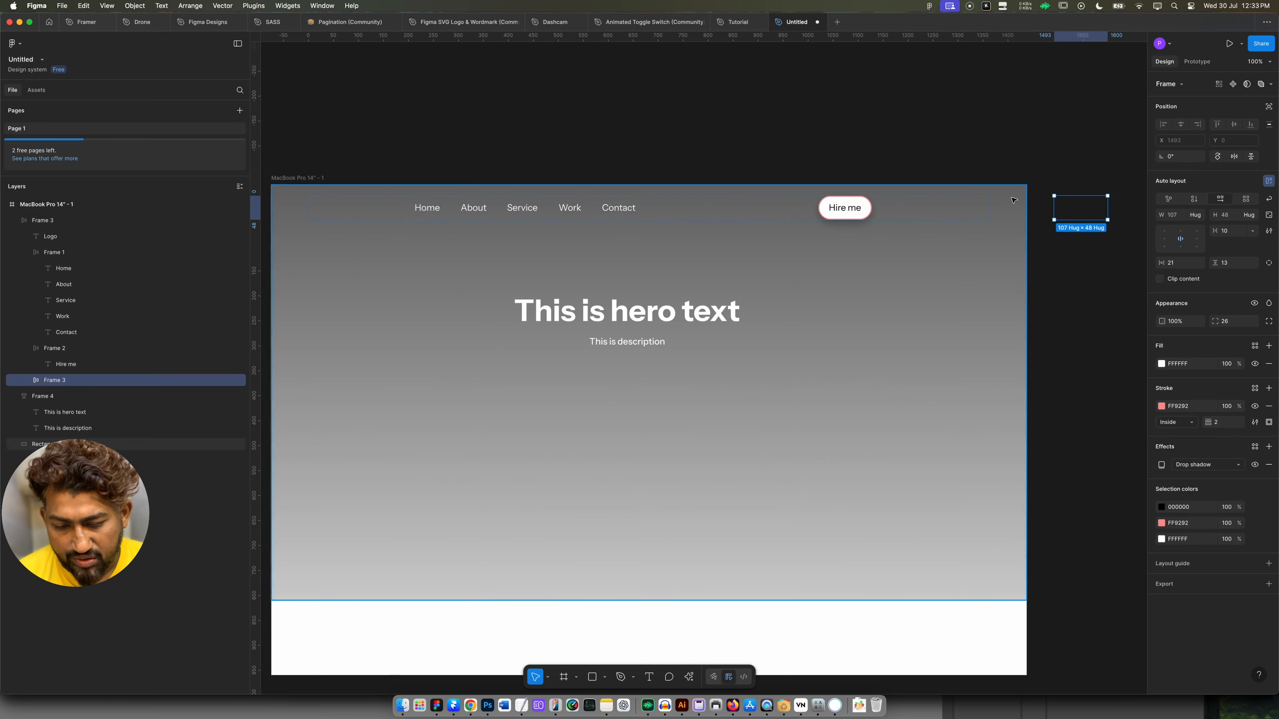
{"action": "left_click_drag", "start_coordinate": [1080, 208], "coordinate": [633, 382]}
{"action": "double_click", "coordinate": [632, 382]}
{"action": "double_click", "coordinate": [632, 382]}
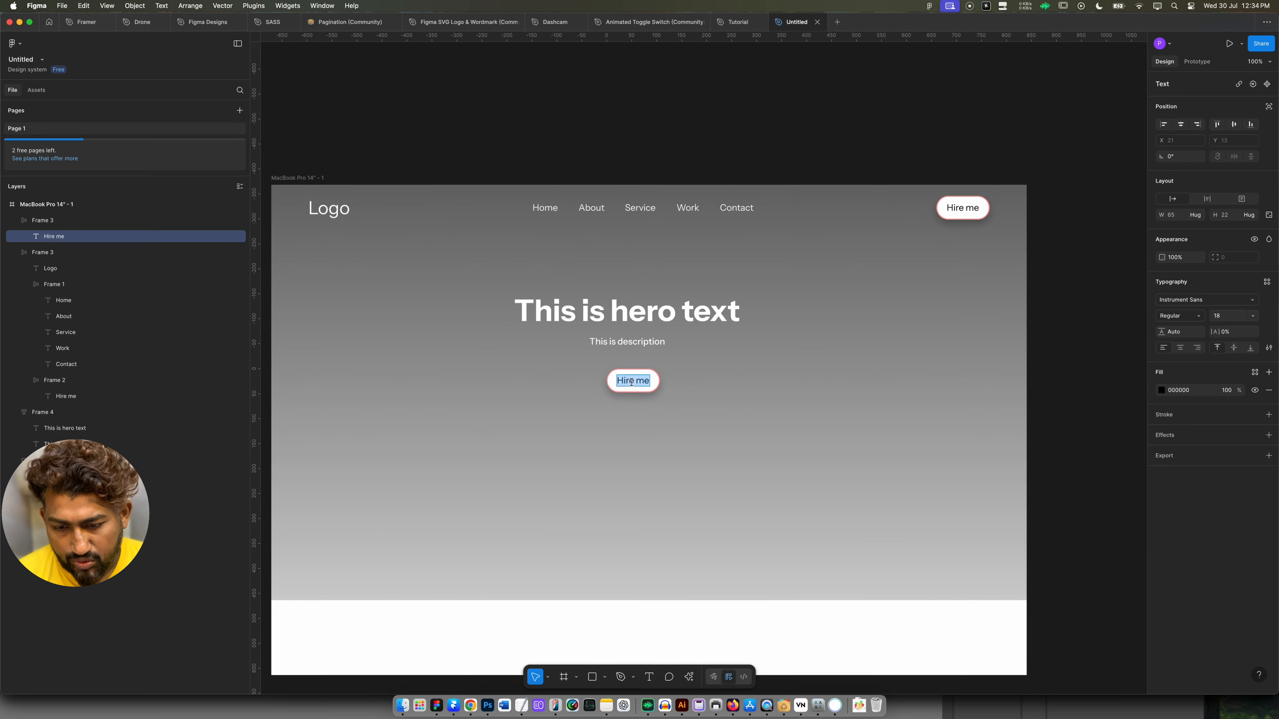
{"action": "type", "text": "Read More"}
{"action": "key", "text": "Escape"}
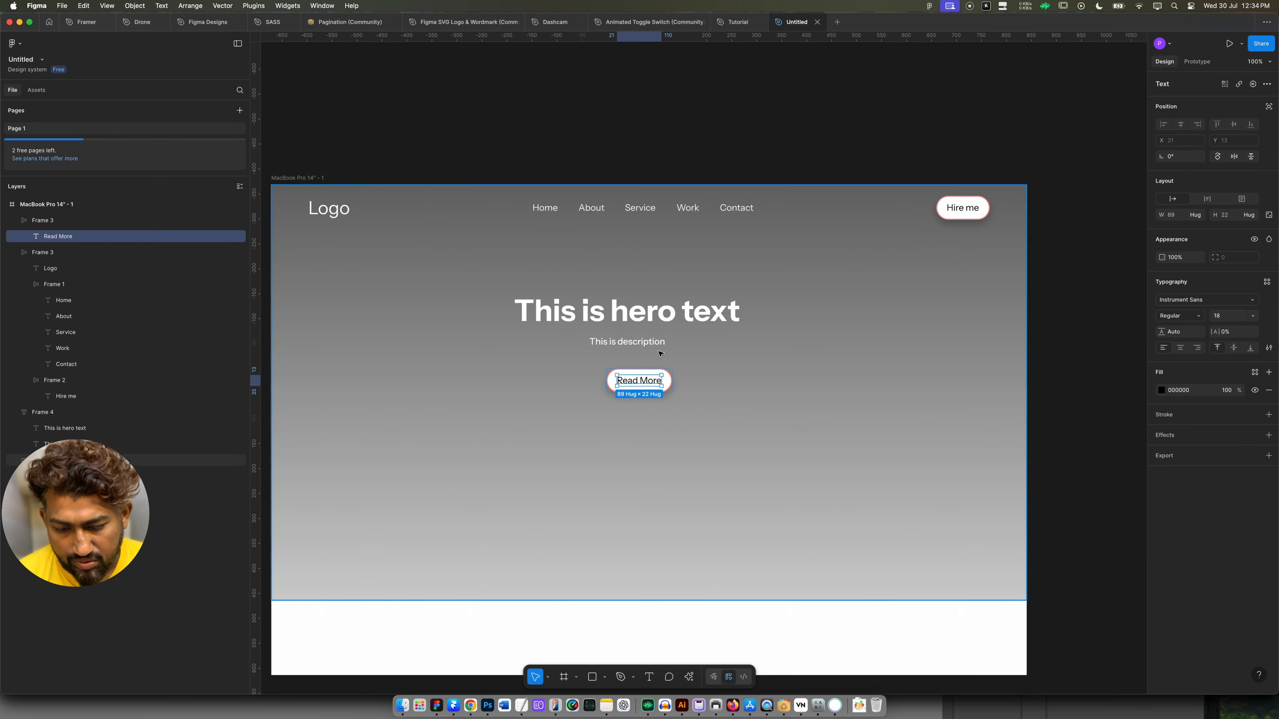
{"action": "left_click", "coordinate": [661, 344], "text": "shift"}
{"action": "key", "text": "shift+a"}
{"action": "key", "text": "super+z"}
Combine the Read More button and the hero text group in an auto layout frame and center it horizontally.
{"action": "left_click", "coordinate": [601, 456]}
{"action": "left_click", "coordinate": [629, 382]}
{"action": "left_click", "coordinate": [655, 333], "text": "shift"}
{"action": "key", "text": "shift+a"}
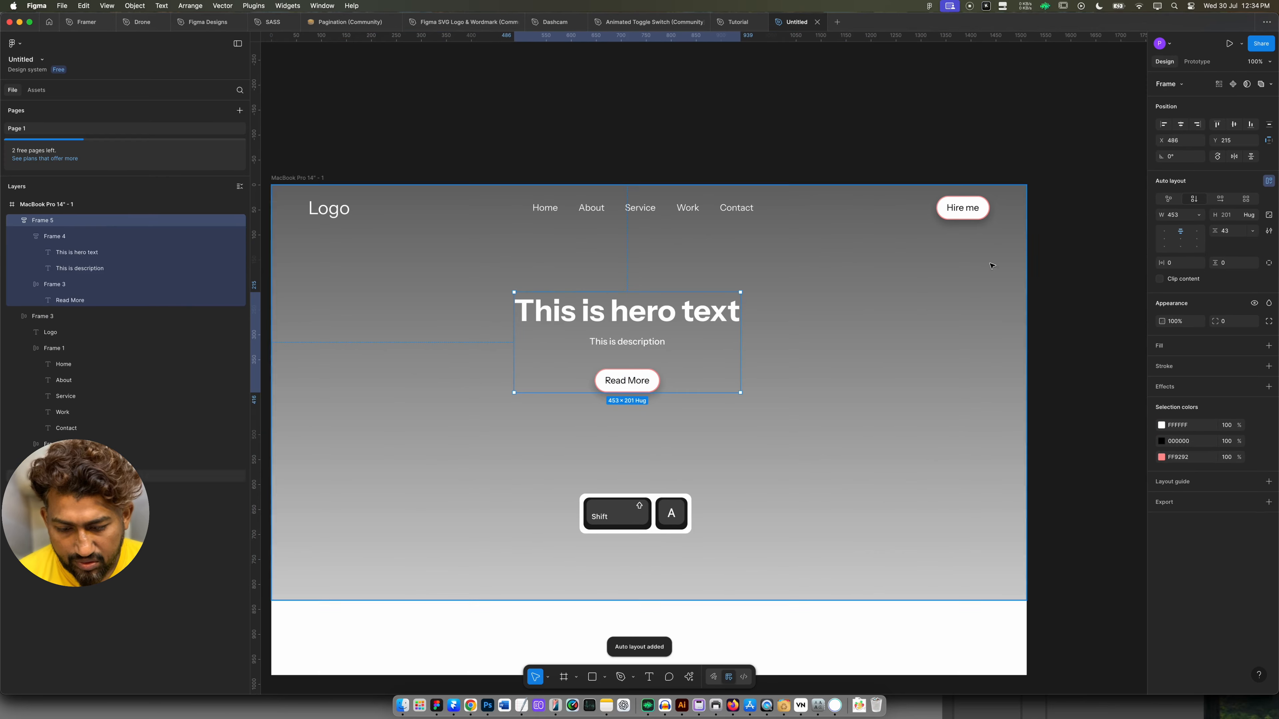
{"action": "left_click", "coordinate": [1181, 125]}
{"action": "left_click", "coordinate": [1096, 274]}
Switch the background rectangle's fill from a linear gradient to an image.
{"action": "key", "text": "space"}
{"action": "left_click_drag", "start_coordinate": [805, 485], "coordinate": [827, 590]}
{"action": "left_click", "coordinate": [758, 447]}
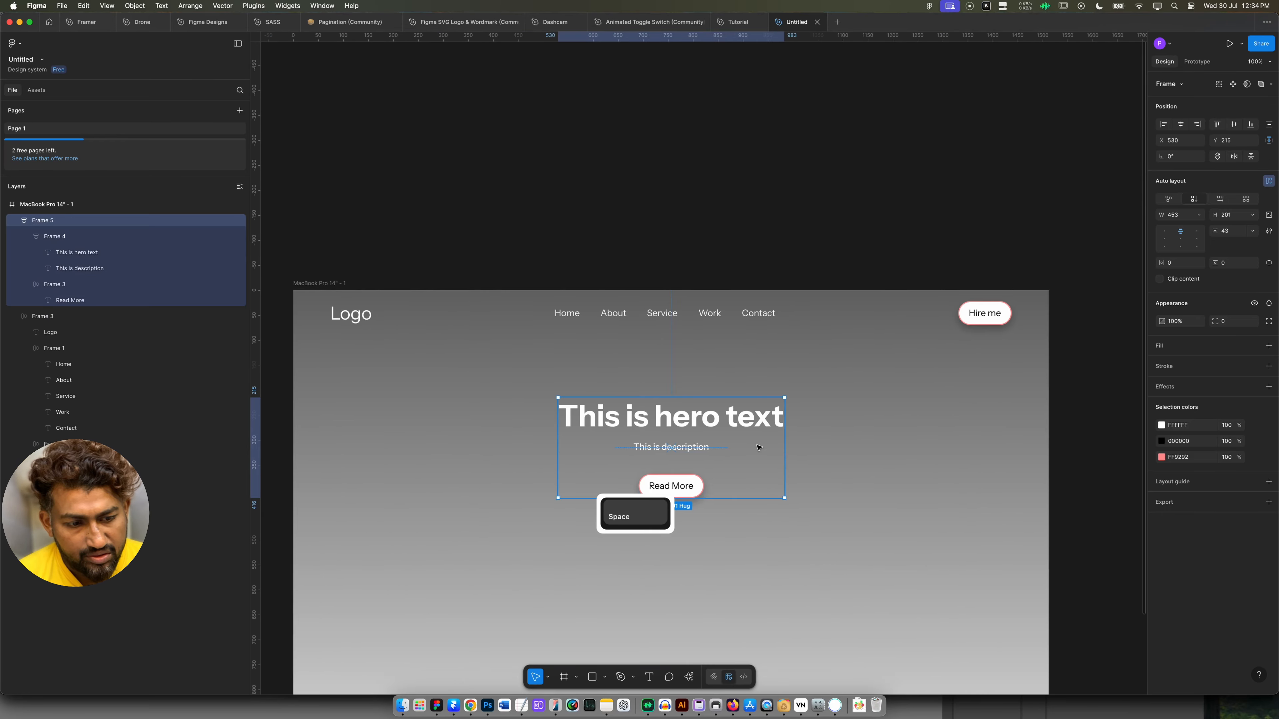
{"action": "left_click_drag", "start_coordinate": [805, 444], "coordinate": [802, 300]}
{"action": "left_click", "coordinate": [807, 419]}
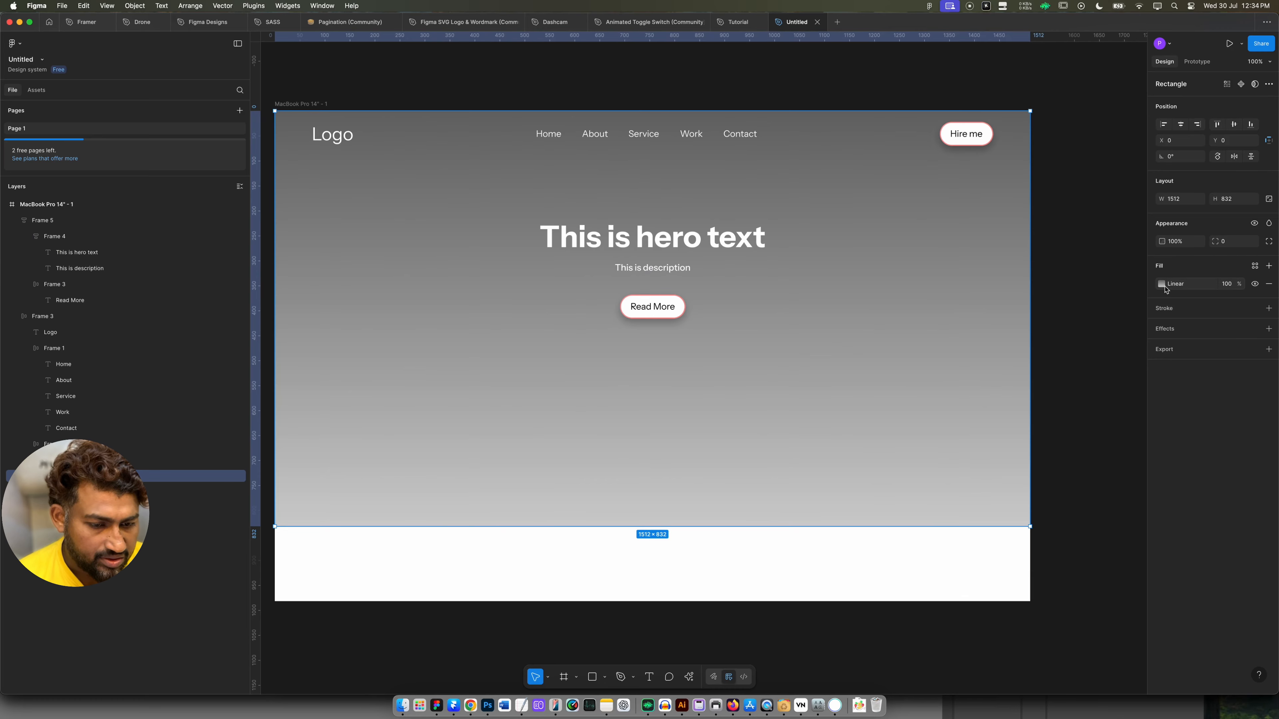
{"action": "left_click", "coordinate": [1162, 285]}
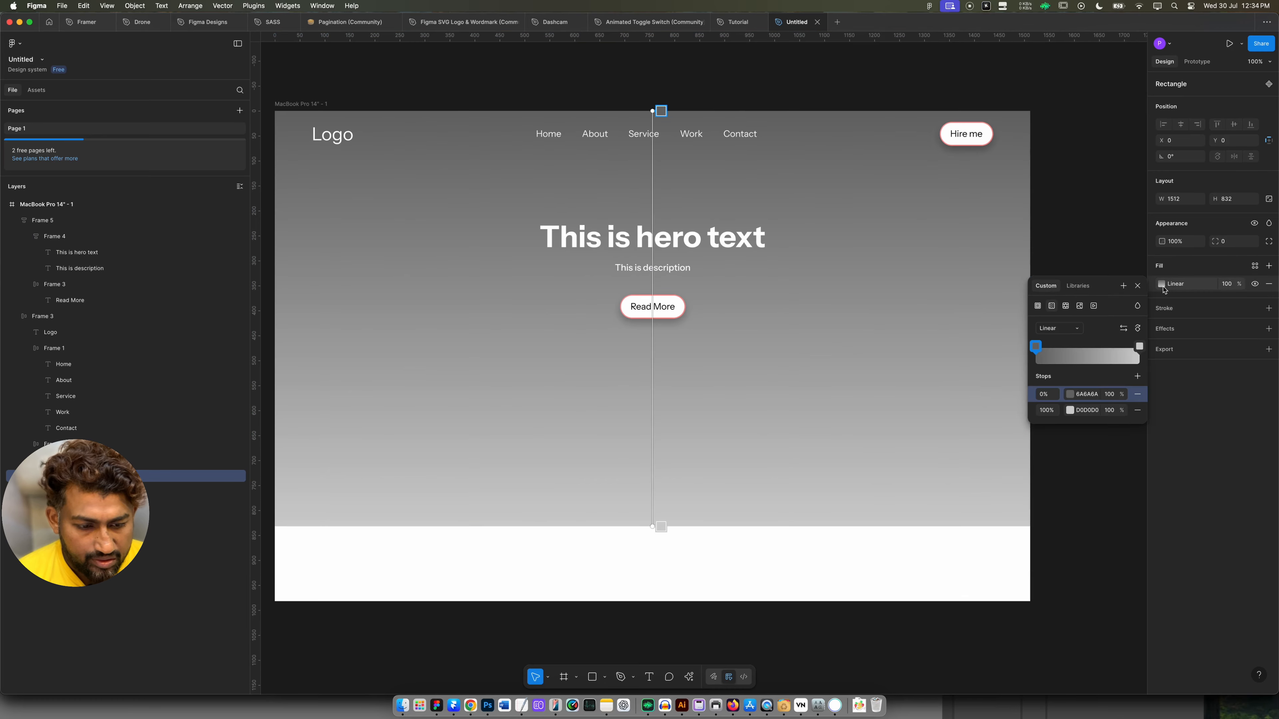
{"action": "left_click", "coordinate": [1080, 307]}
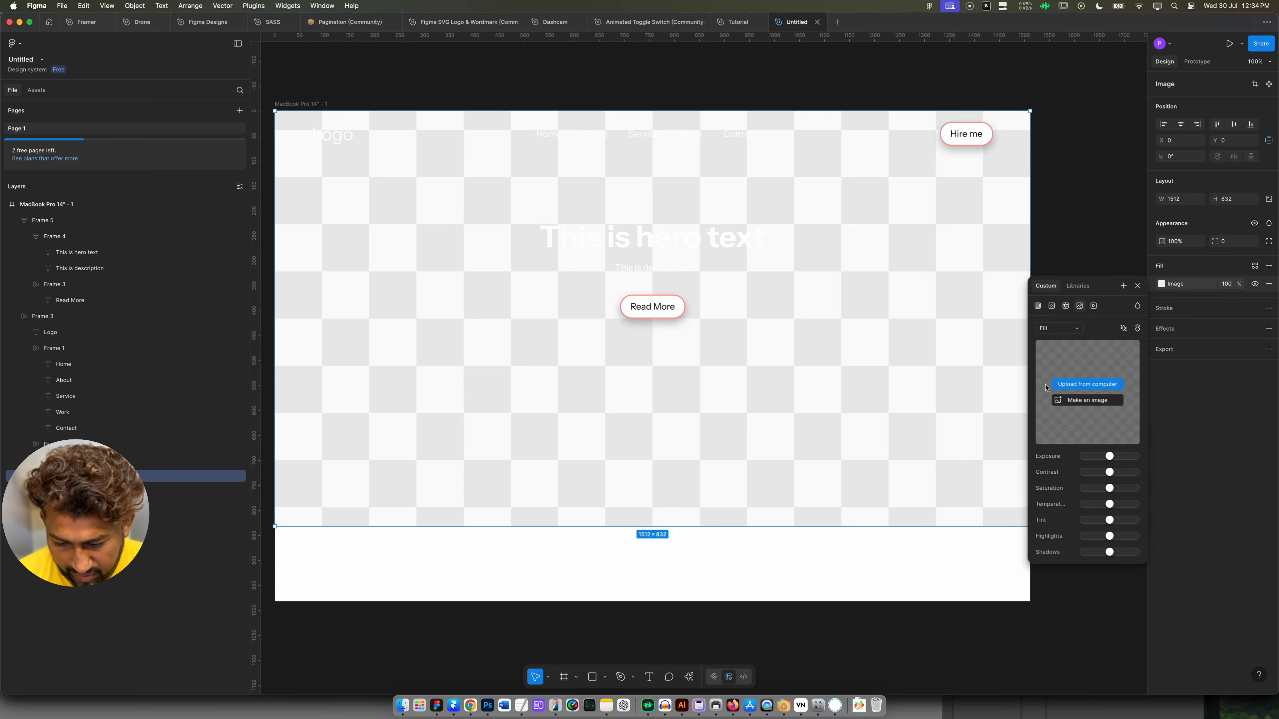
Try to generate an AI image for the background rectangle from the prompt "hero image".
{"action": "left_click", "coordinate": [1095, 404]}
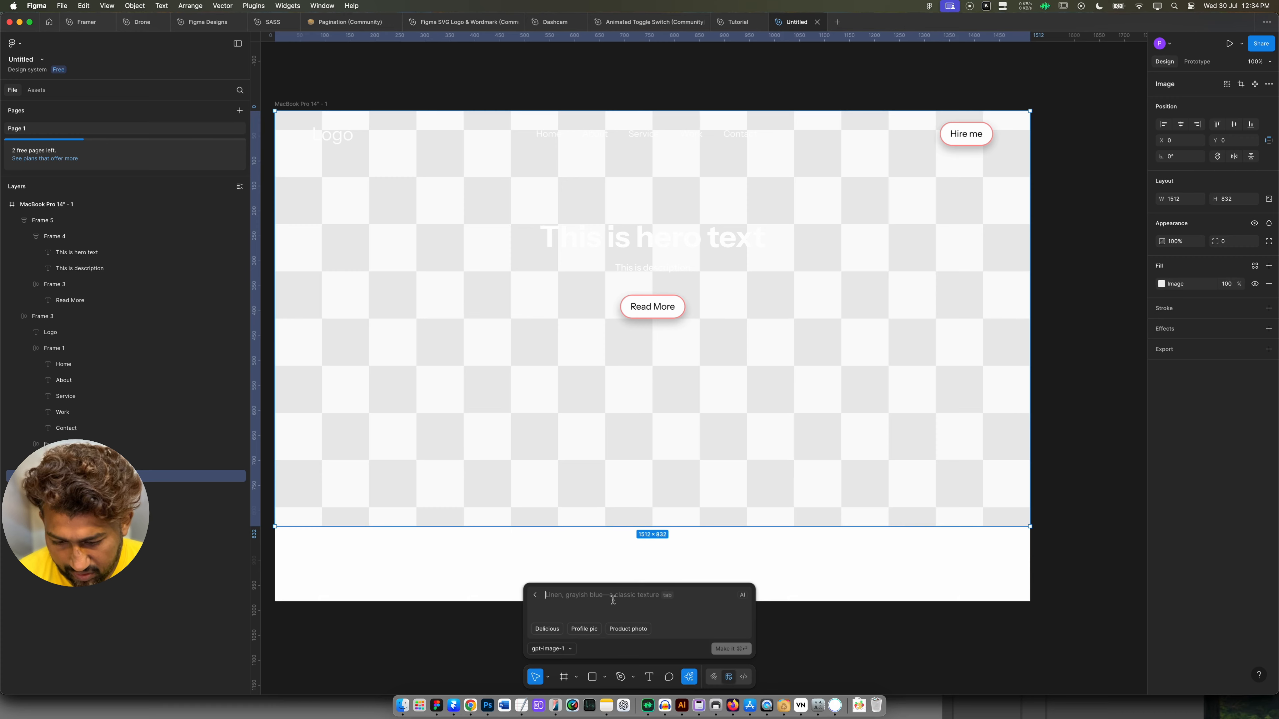
{"action": "type", "text": "hero image"}
{"action": "key", "text": "Return"}
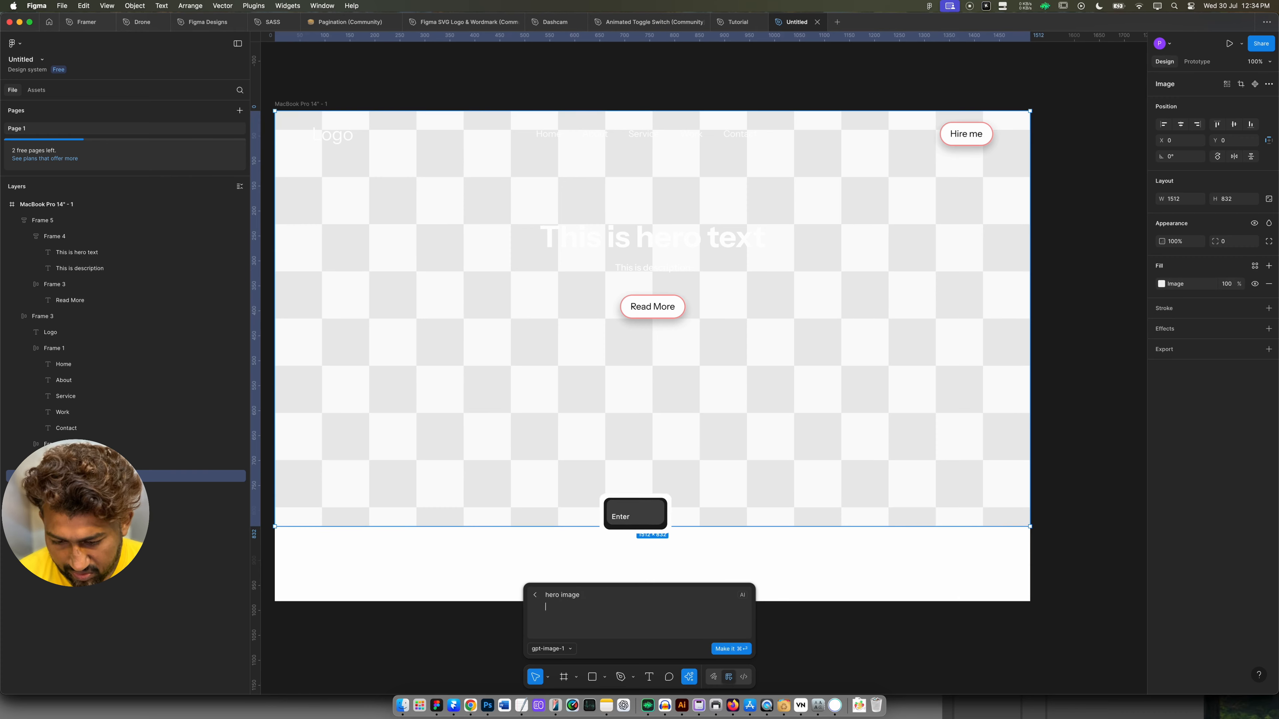
{"action": "left_click", "coordinate": [726, 649]}
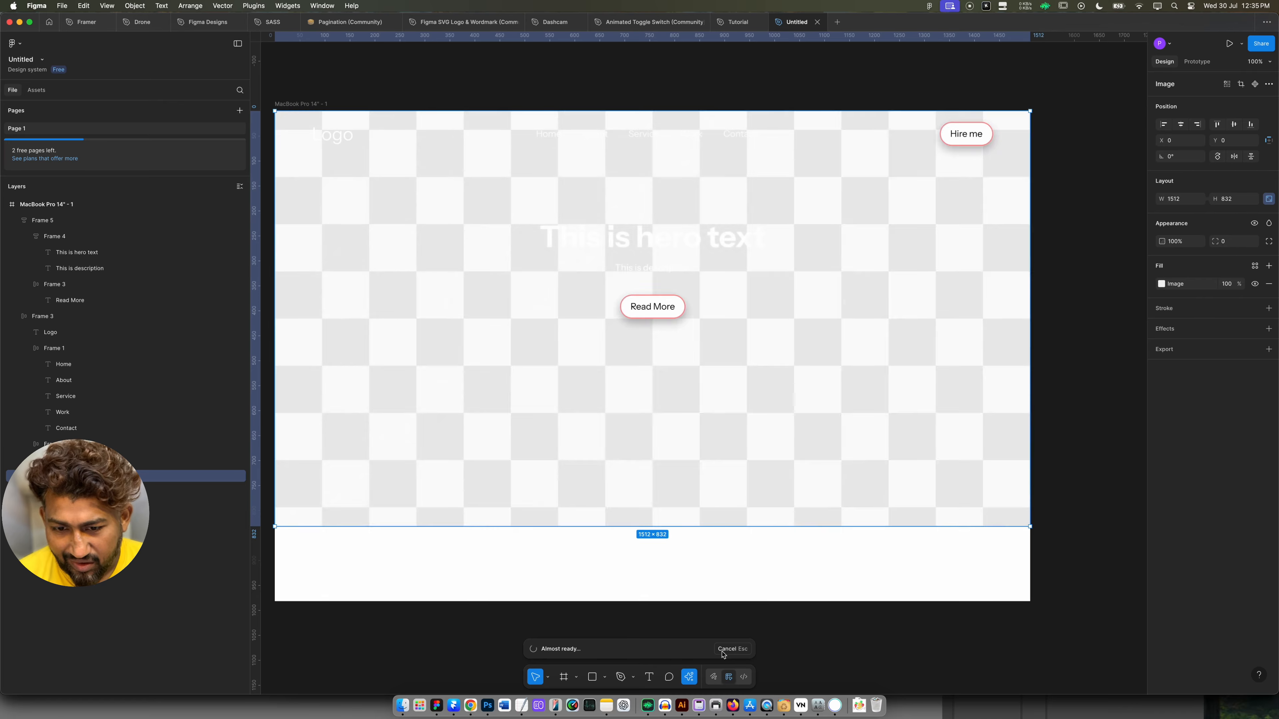
Undo the image fill on the background rectangle and close the fill settings.
{"action": "key", "text": "super+z"}
{"action": "key", "text": "super+z"}
{"action": "key", "text": "super+z"}
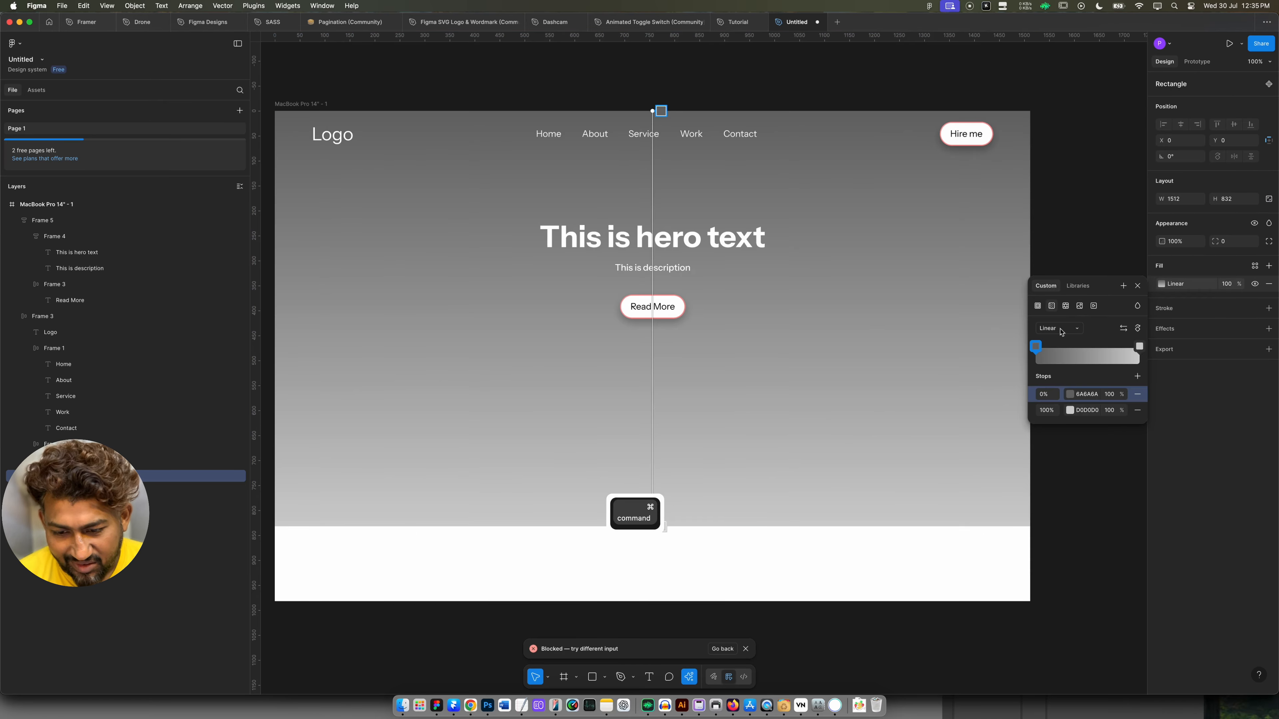
{"action": "left_click", "coordinate": [1138, 286]}
Find and run the Unsplash plugin, and fill the background rectangle with an image from the abstract preset.
{"action": "left_click", "coordinate": [253, 6]}
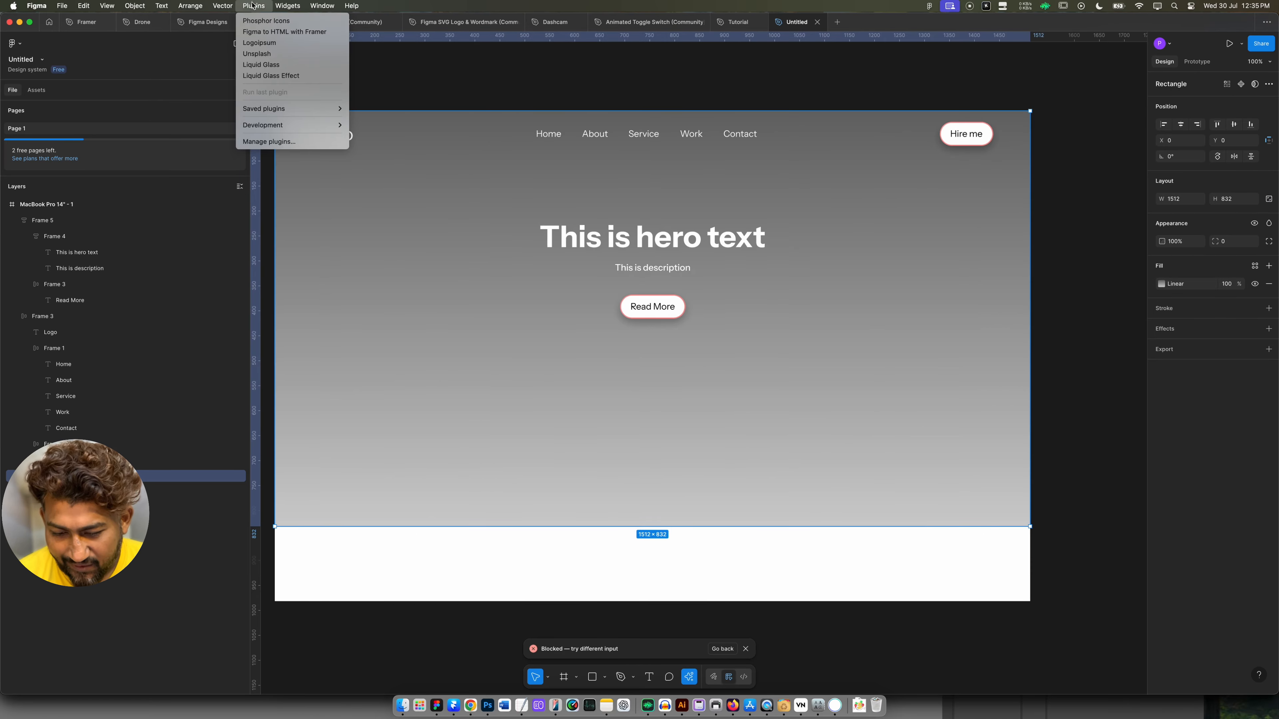
{"action": "mouse_move", "coordinate": [302, 109]}
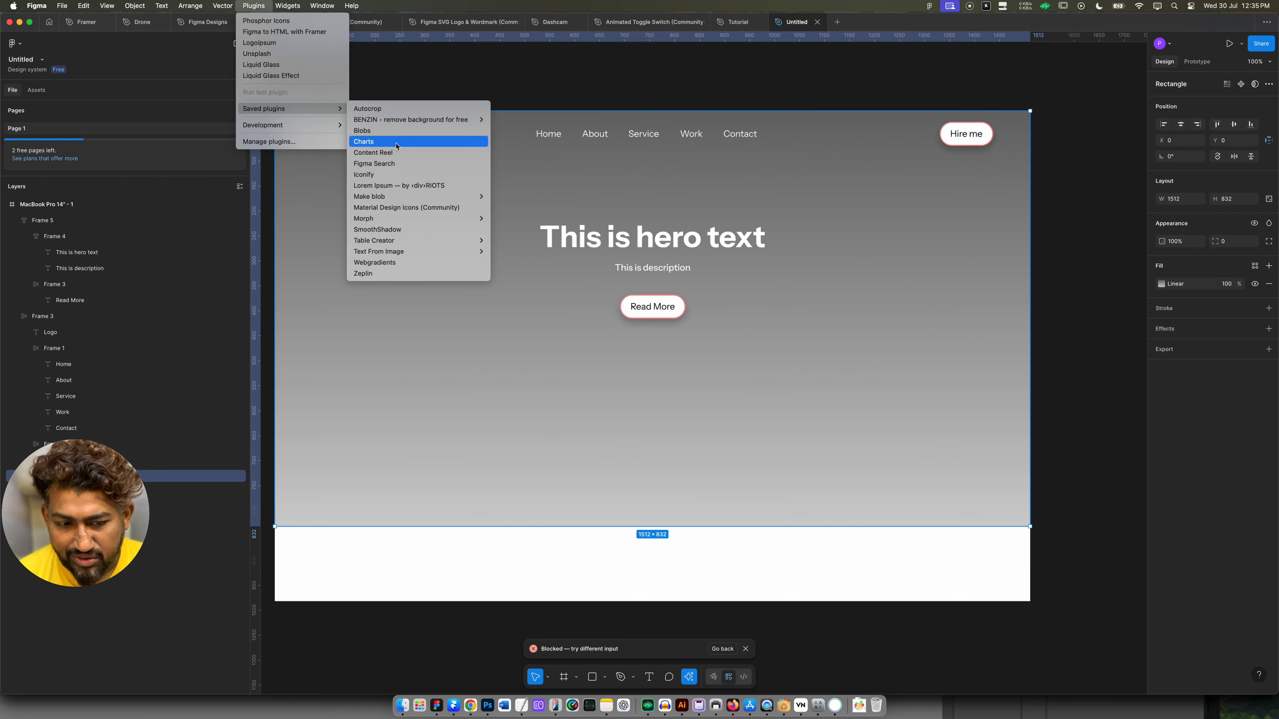
{"action": "left_click", "coordinate": [383, 146]}
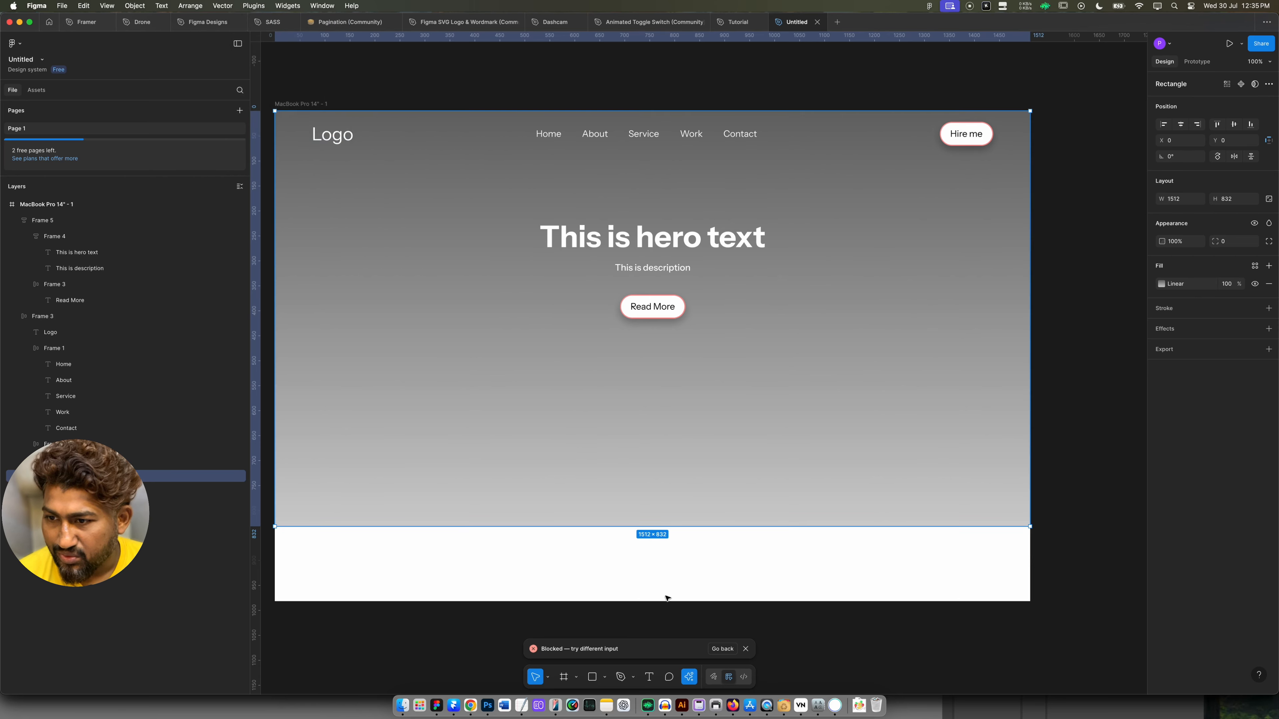
{"action": "left_click", "coordinate": [746, 650]}
{"action": "left_click", "coordinate": [254, 5]}
{"action": "left_click", "coordinate": [265, 142]}
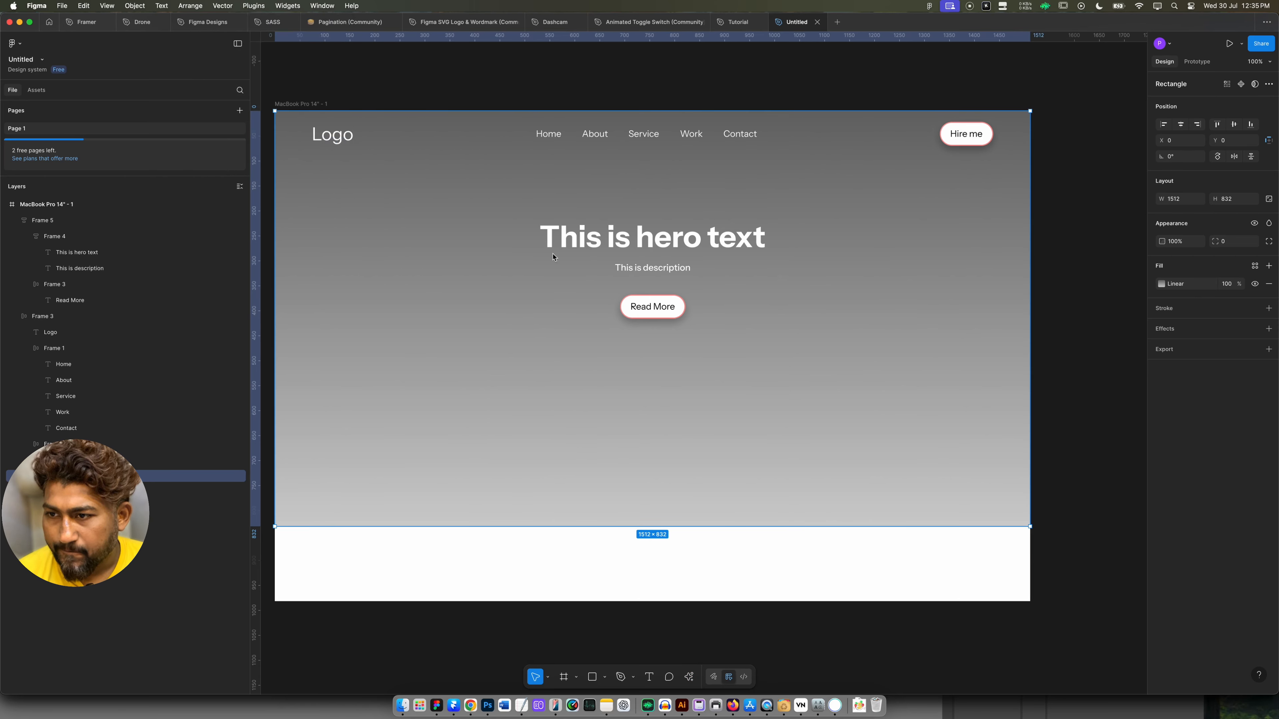
{"action": "type", "text": "un"}
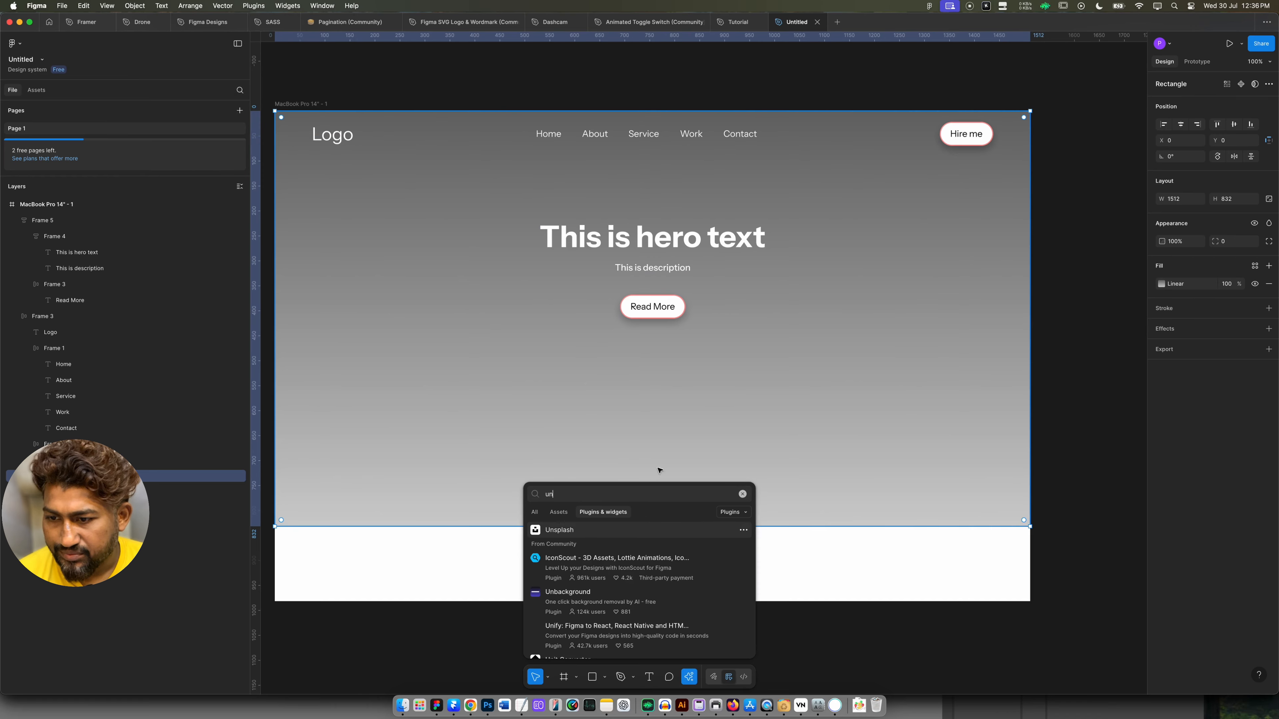
{"action": "left_click", "coordinate": [684, 533]}
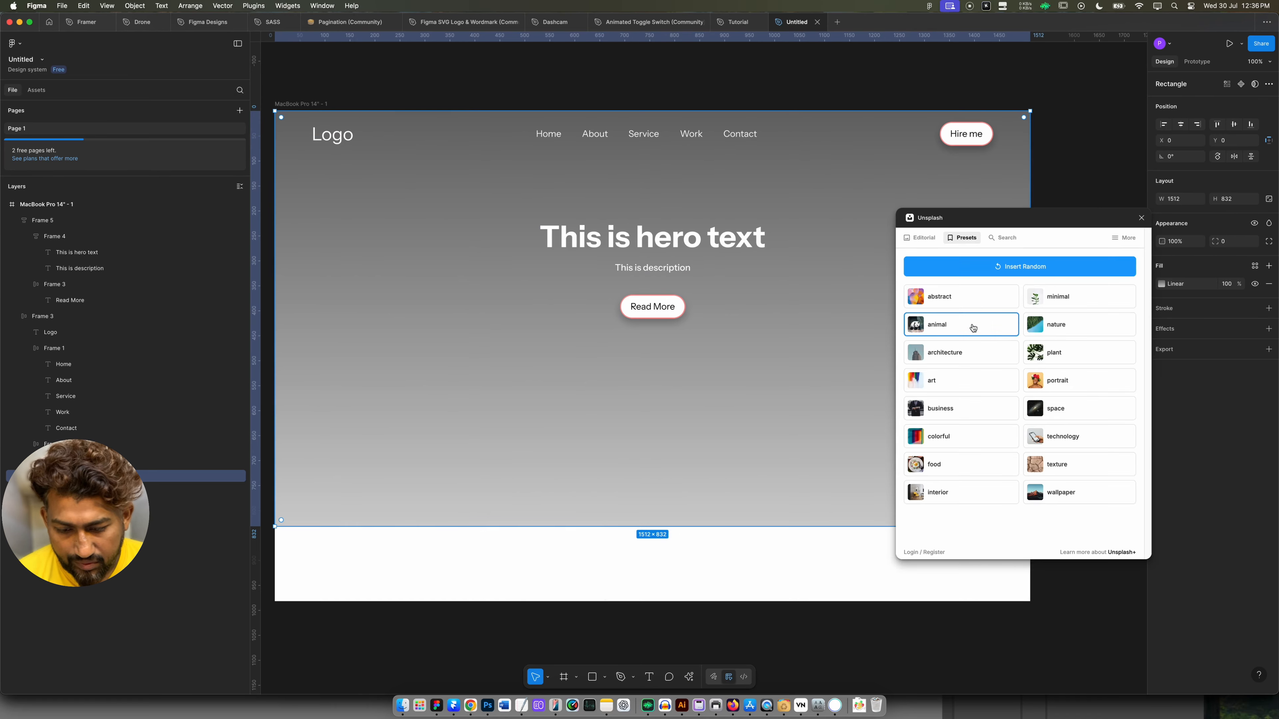
{"action": "left_click", "coordinate": [957, 301]}
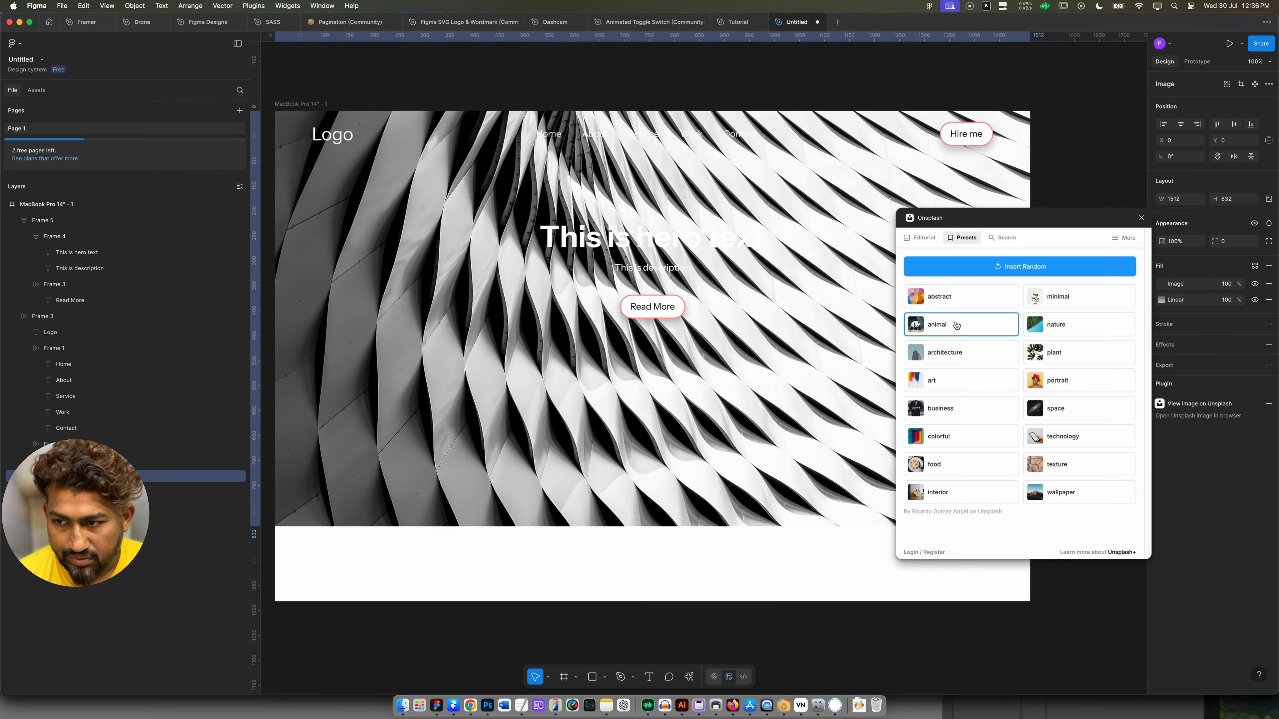
Search Unsplash for "smart lady" and apply the photo of two women at a lab workbench to the background rectangle.
{"action": "left_click", "coordinate": [1004, 237]}
{"action": "type", "text": "smart lady"}
{"action": "key", "text": "Return"}
{"action": "scroll", "coordinate": [1057, 388], "scroll_direction": "down", "scroll_amount": 3}
{"action": "left_click", "coordinate": [1057, 388]}
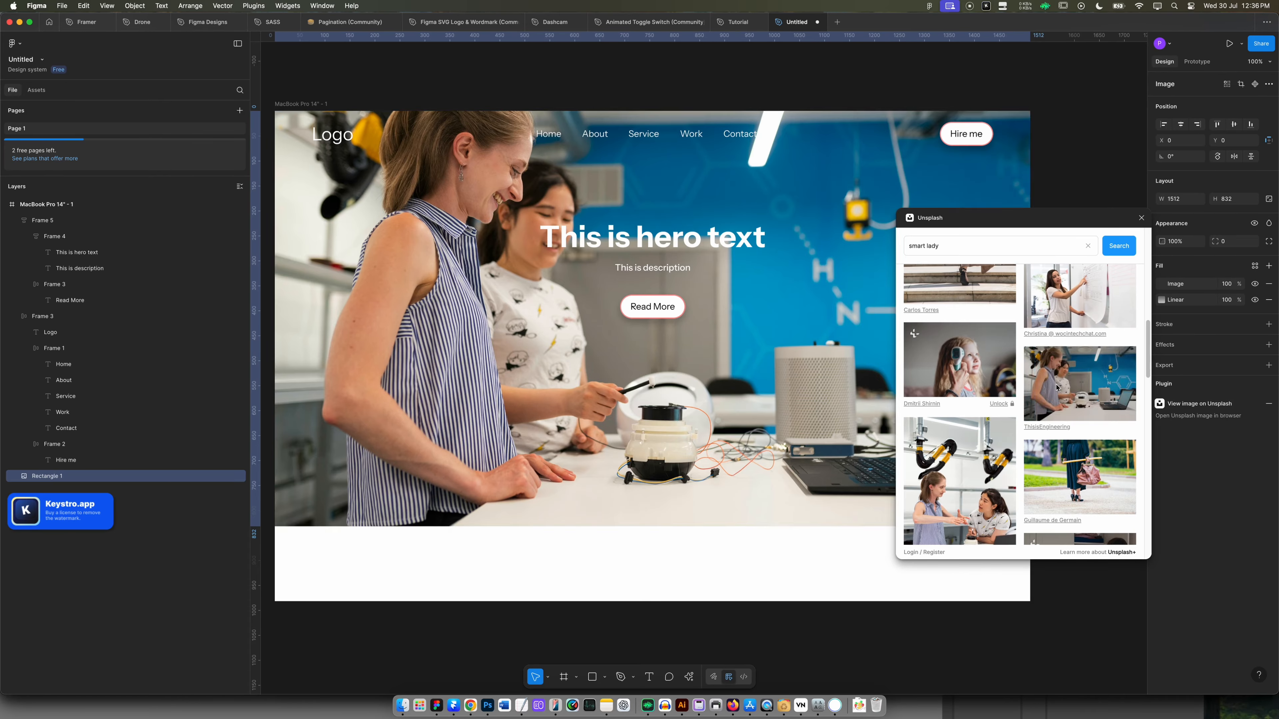